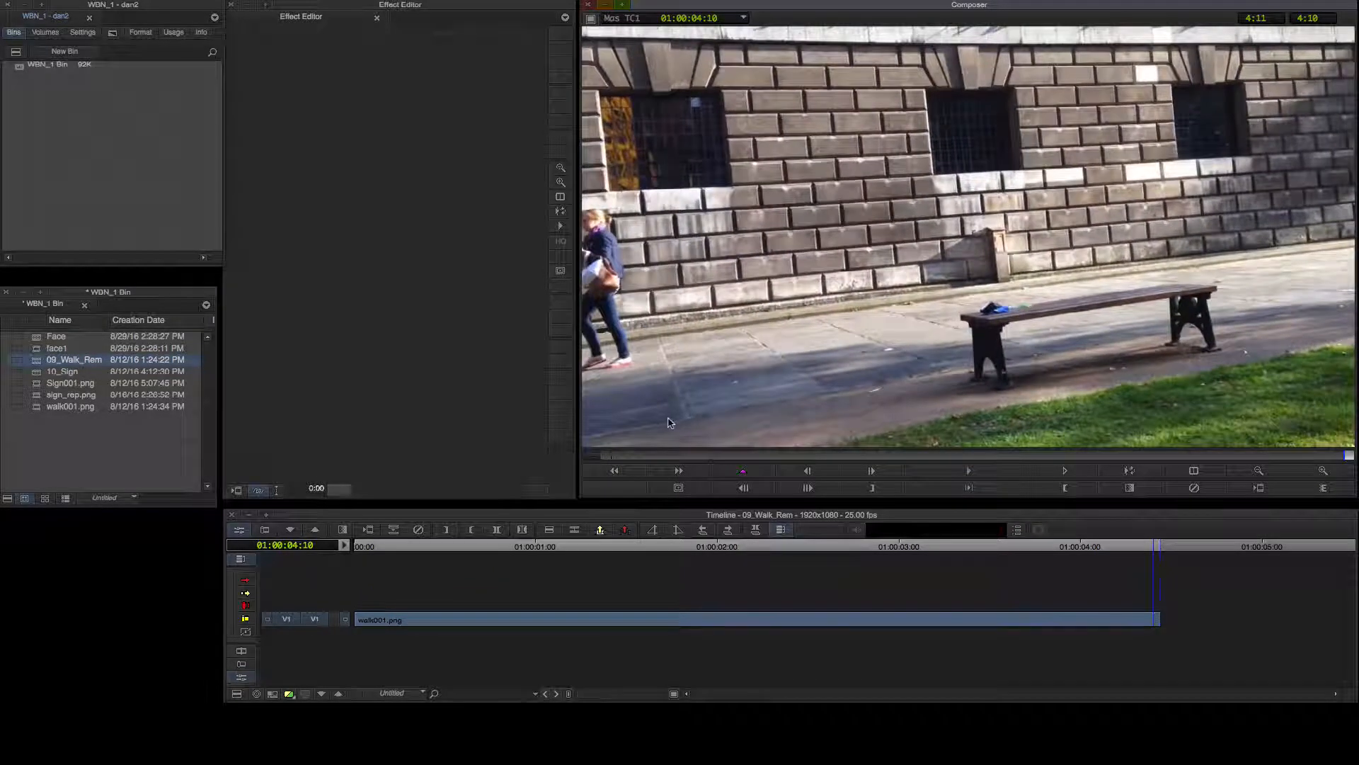
Apply the mocha Pro effect from the Mocha by Imagineer Systems category to the walk001.png clip in the timeline.
click(113, 33)
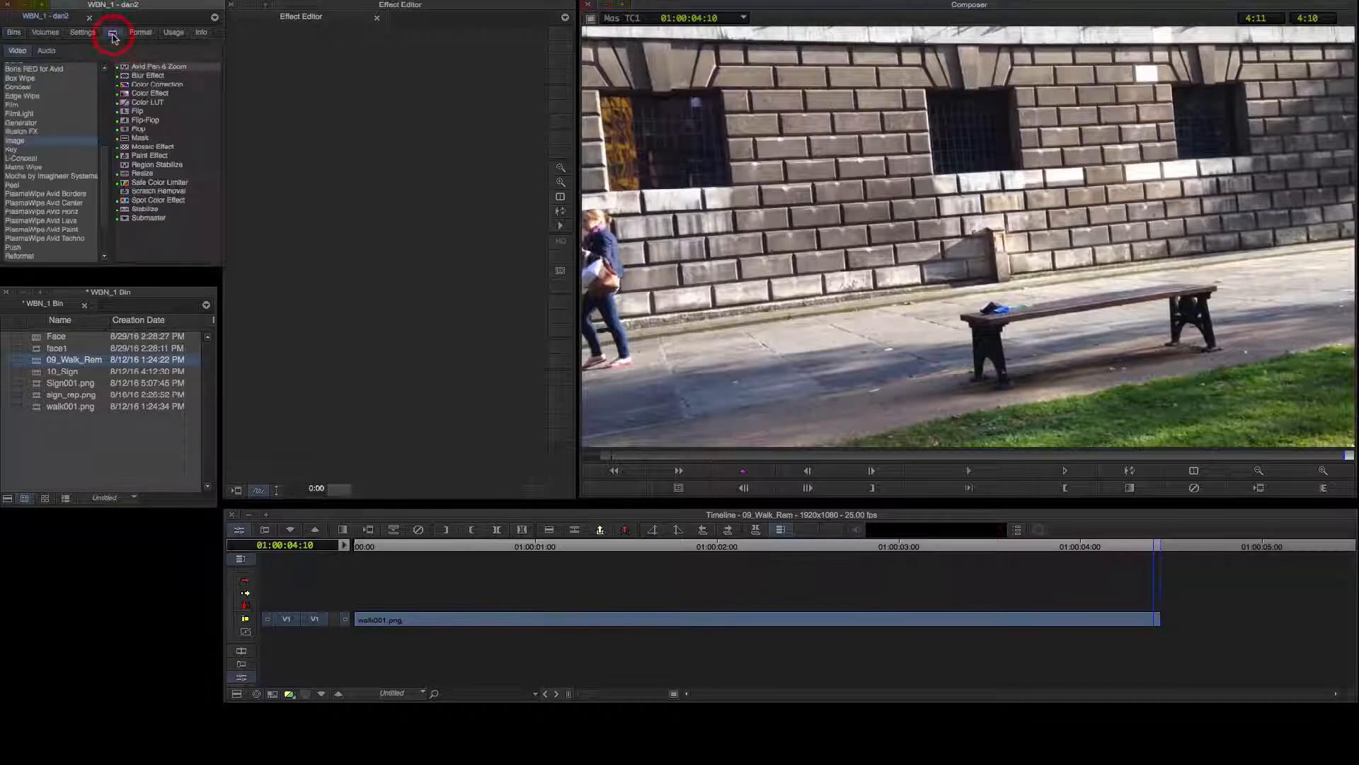
click(32, 177)
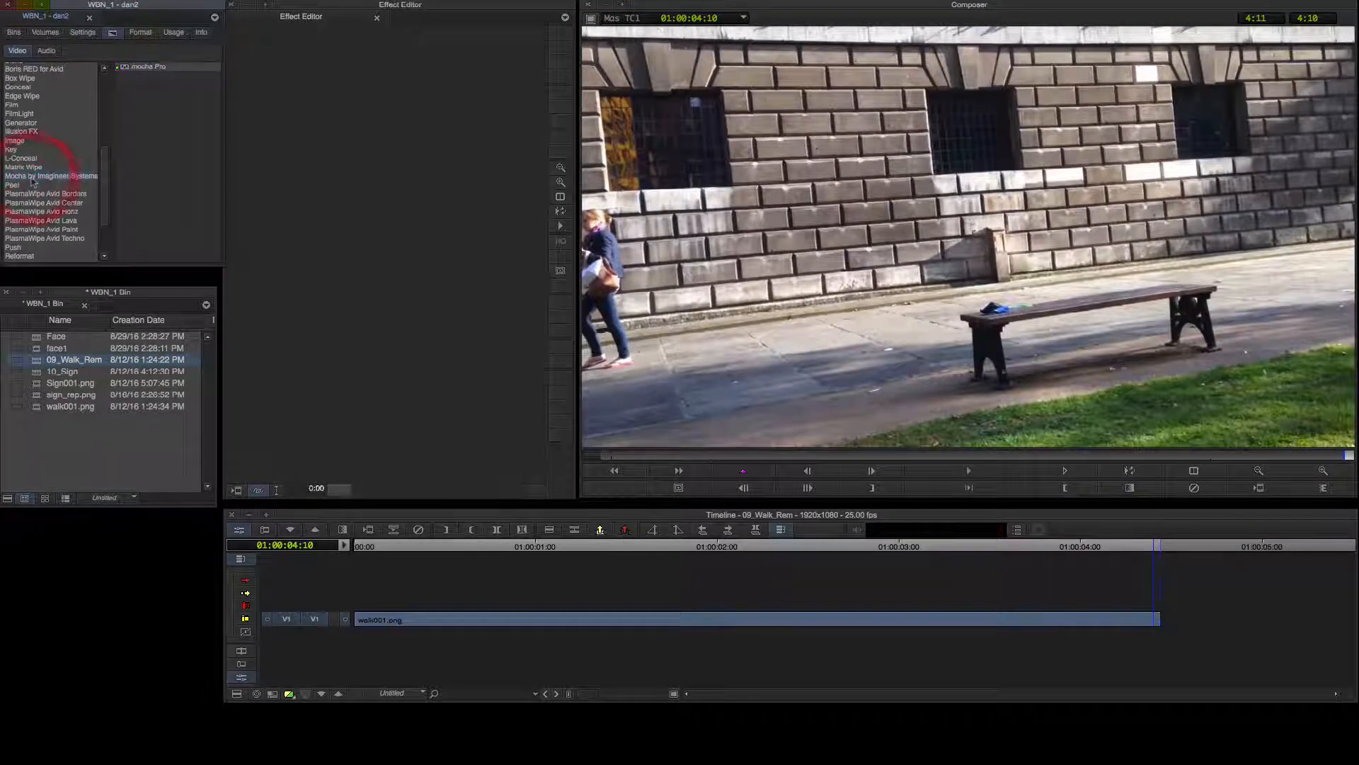
click(136, 70)
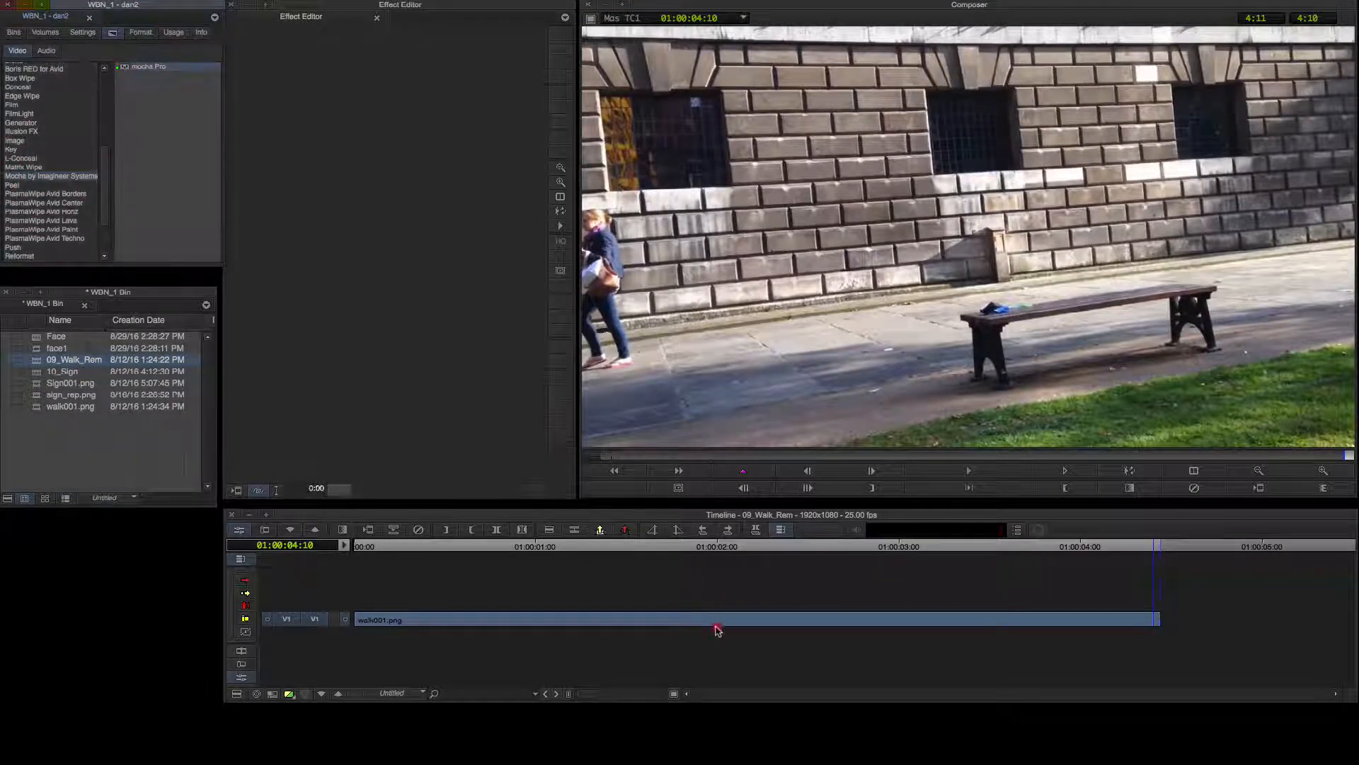
drag(717, 623, 716, 620)
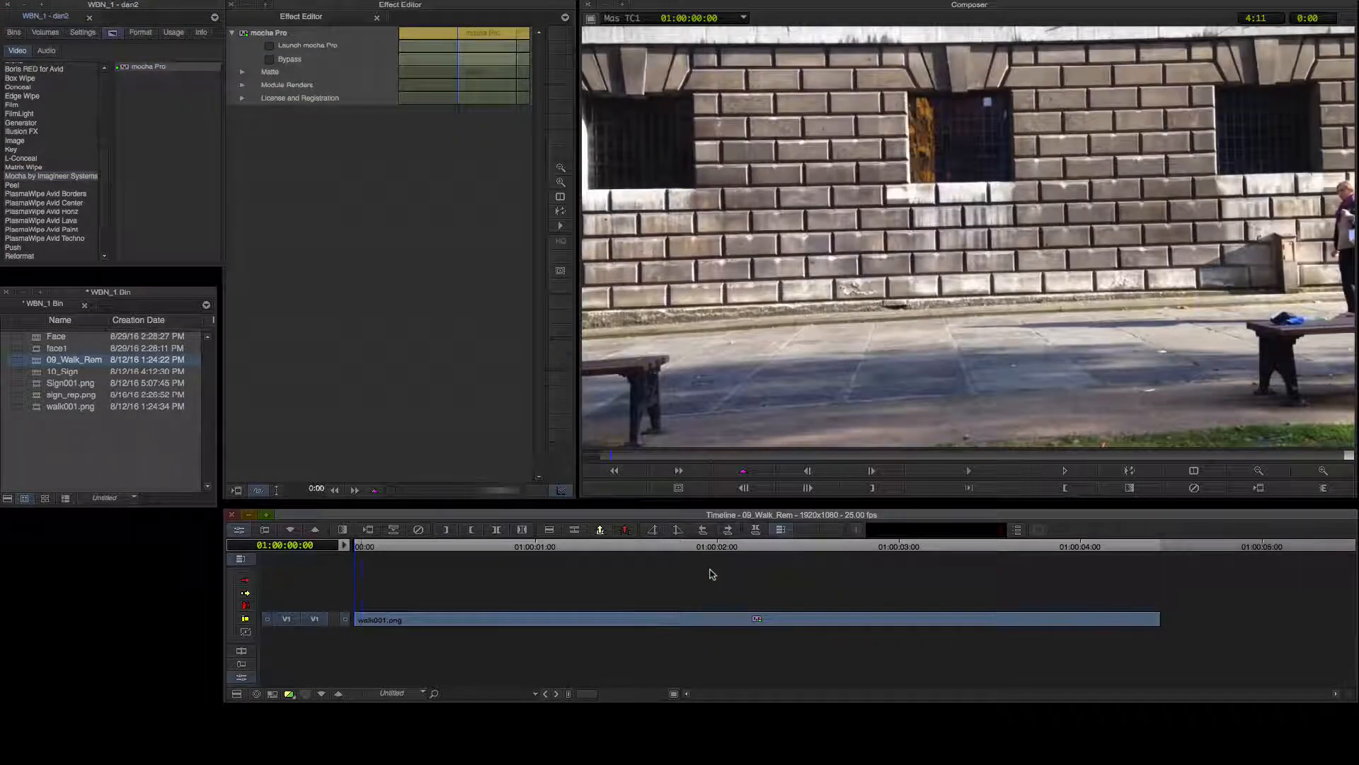
Examine the Matte, Module Renders and License and Registration sections of the mocha Pro effect.
click(242, 71)
click(241, 71)
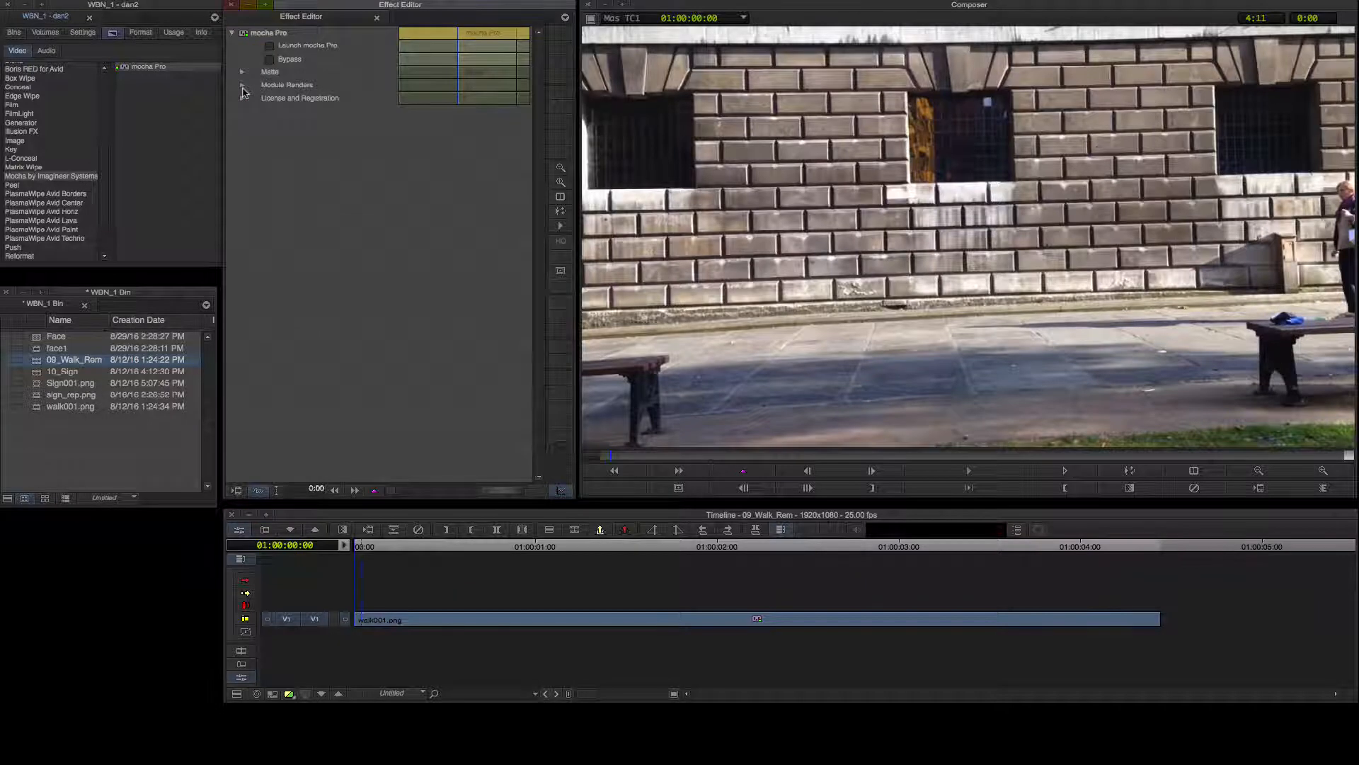
click(242, 85)
click(242, 86)
click(242, 99)
click(241, 99)
Launch mocha Pro from the effect and continue at proxy resolution.
click(270, 46)
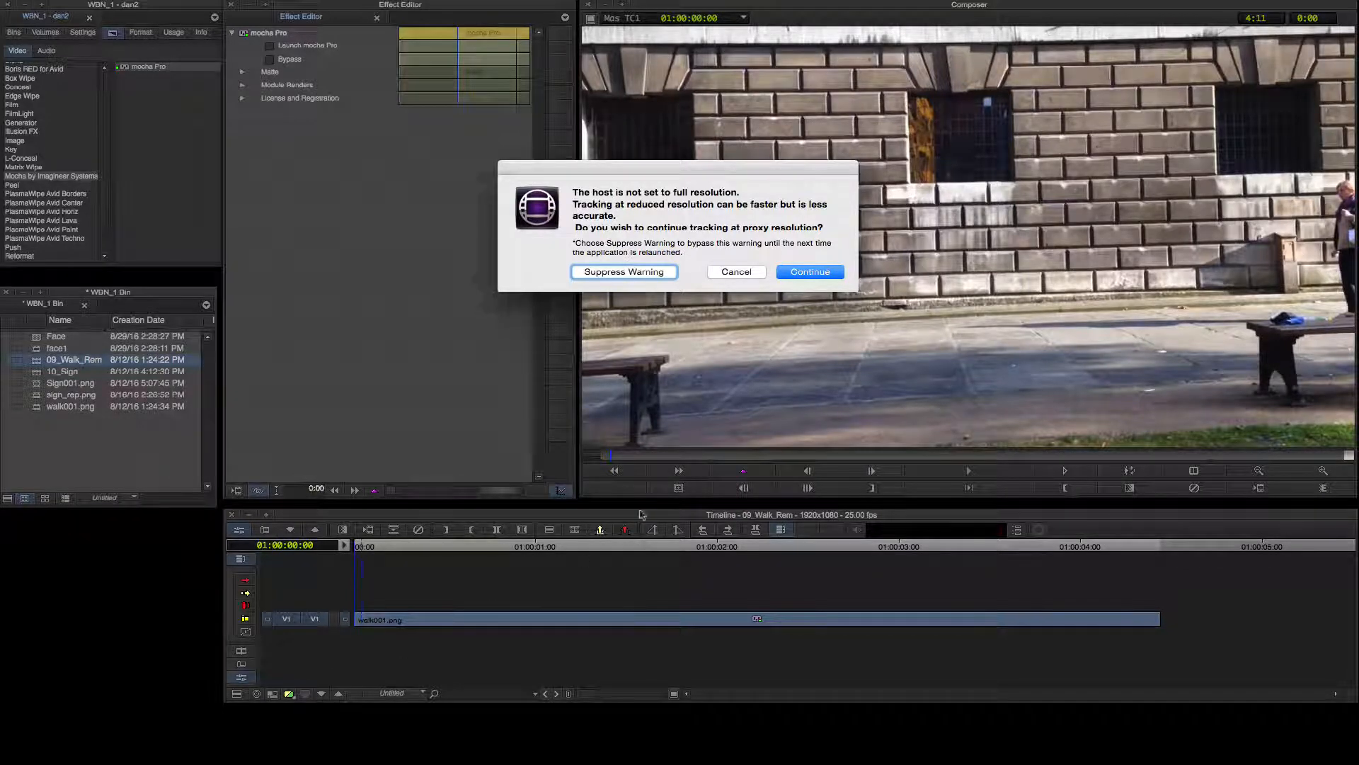
click(824, 272)
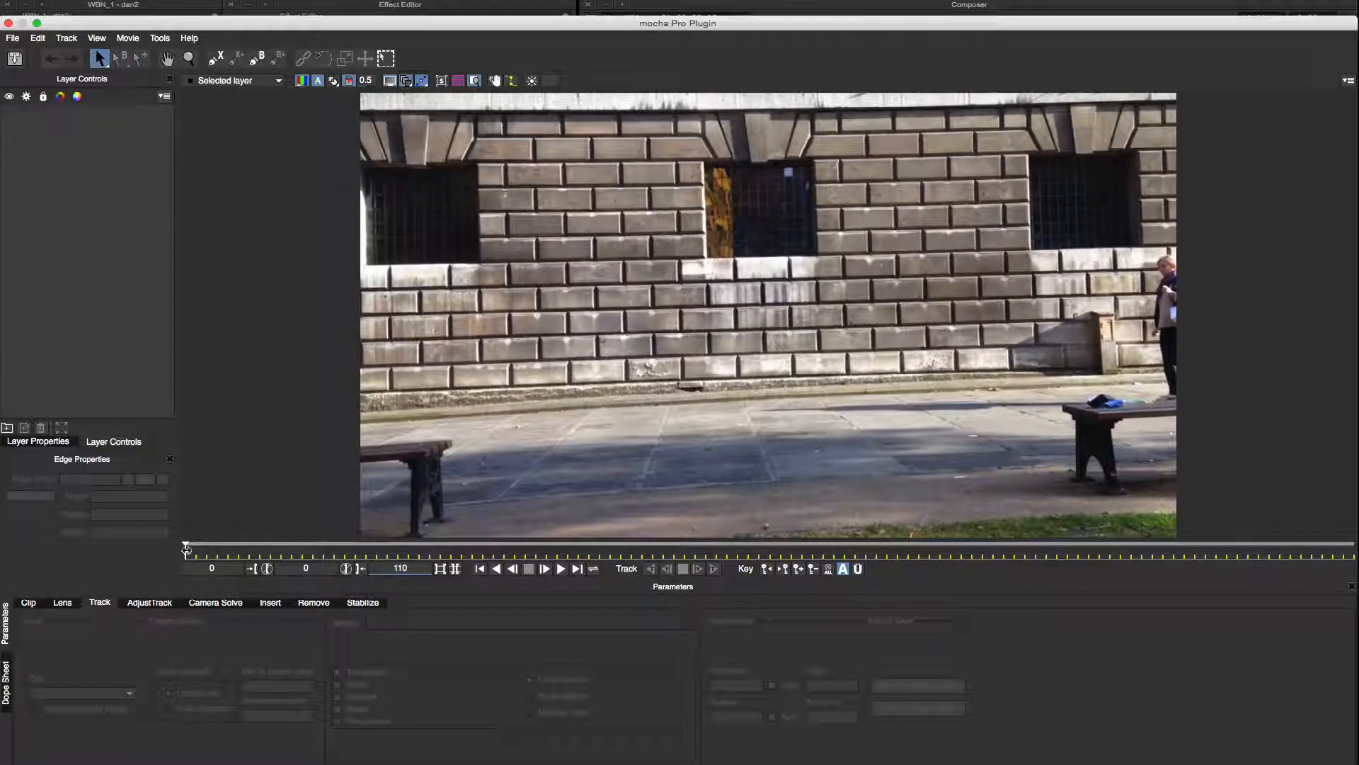
At frame 54, draw a closed X-Spline around the walking woman and the strip of shadow trailing across the pavement.
drag(194, 549, 764, 516)
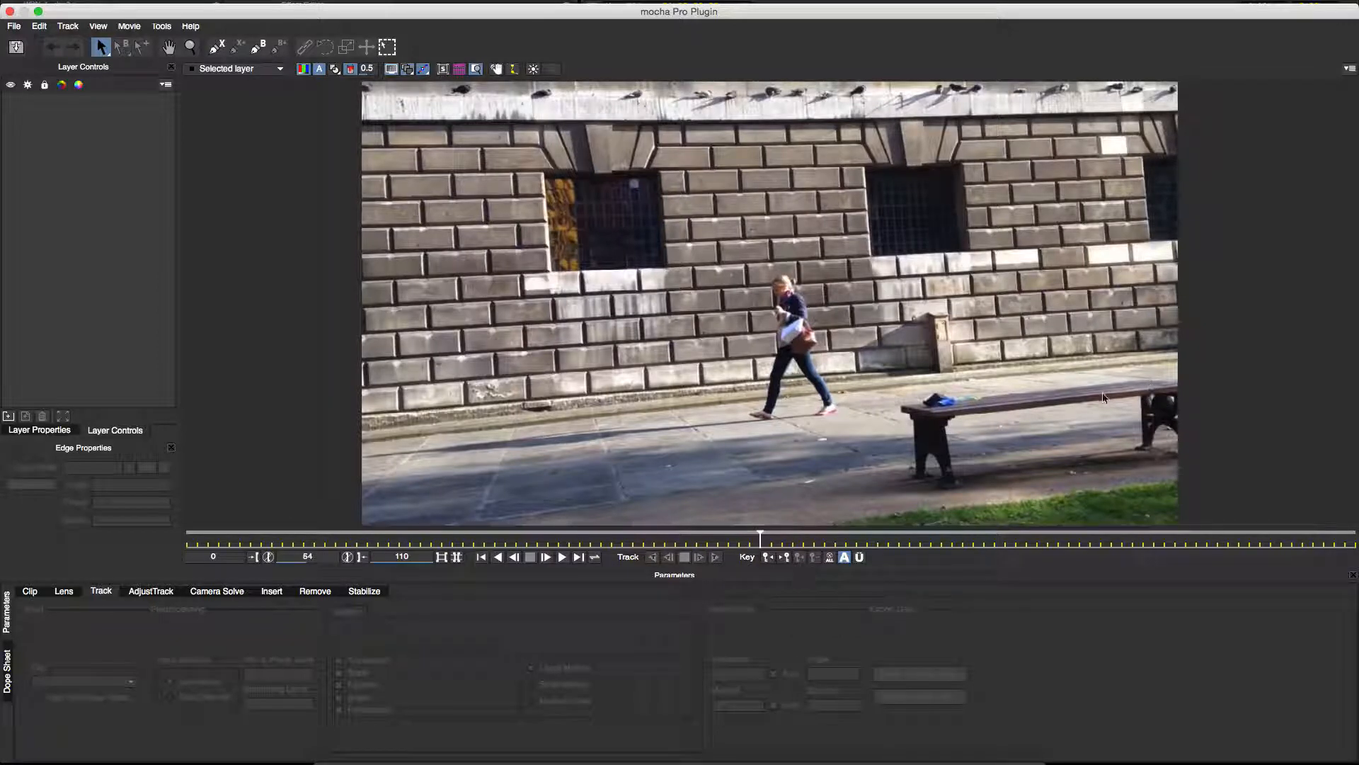
click(224, 46)
click(317, 465)
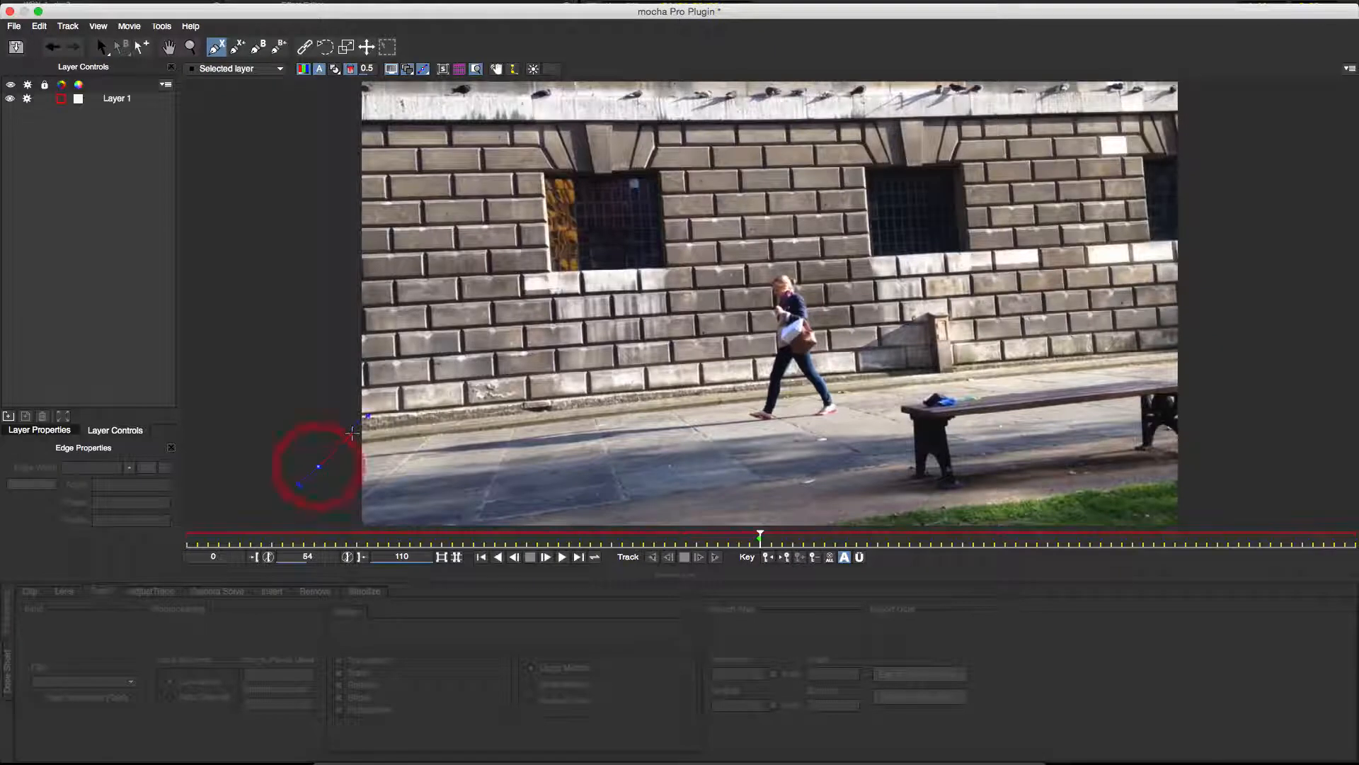
click(356, 433)
click(744, 399)
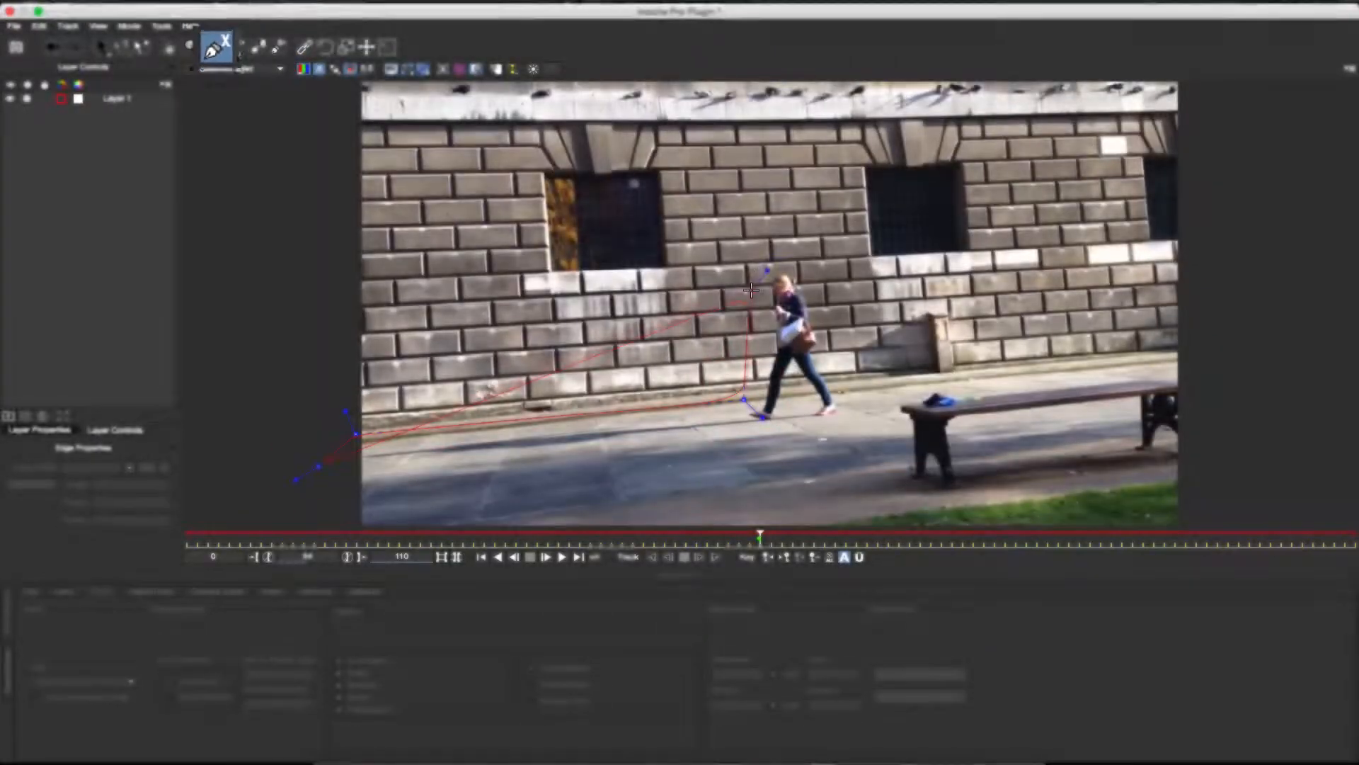
click(748, 311)
click(769, 252)
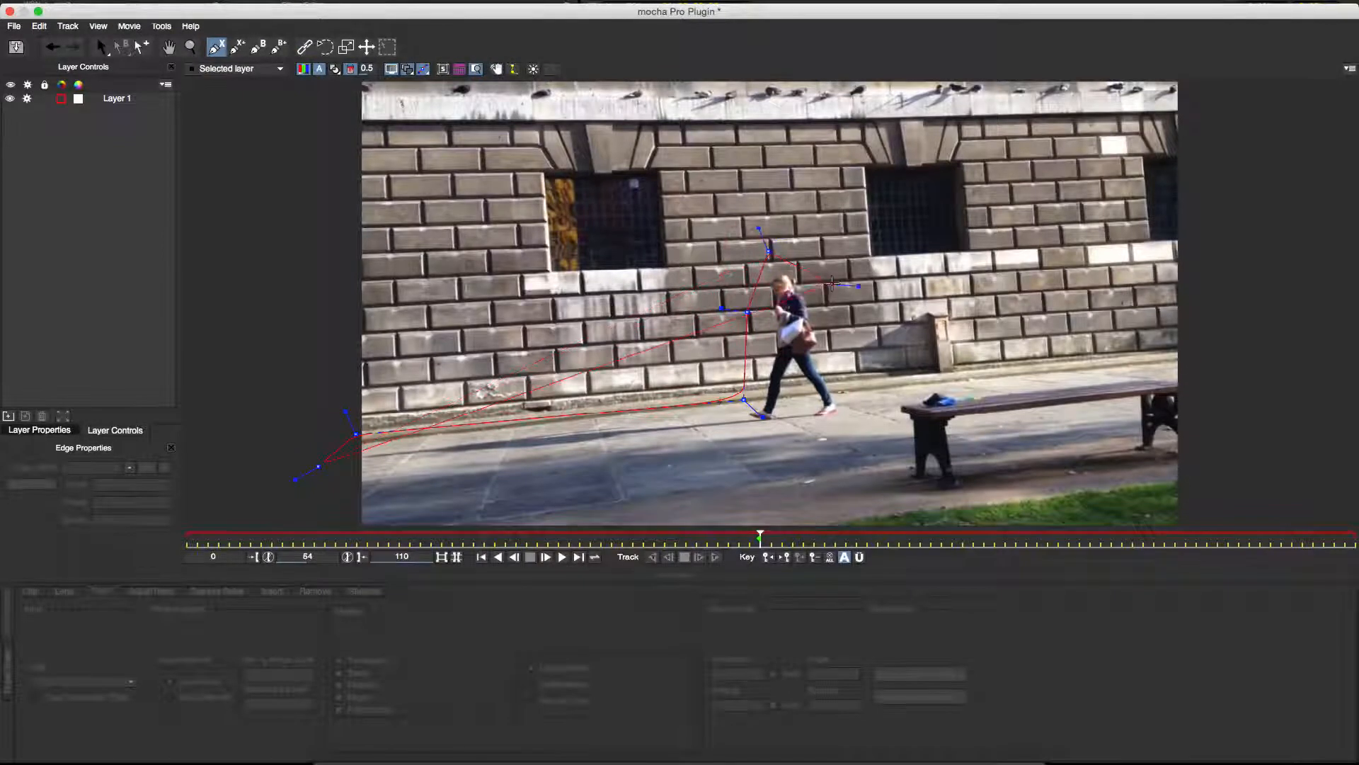
click(837, 286)
click(871, 413)
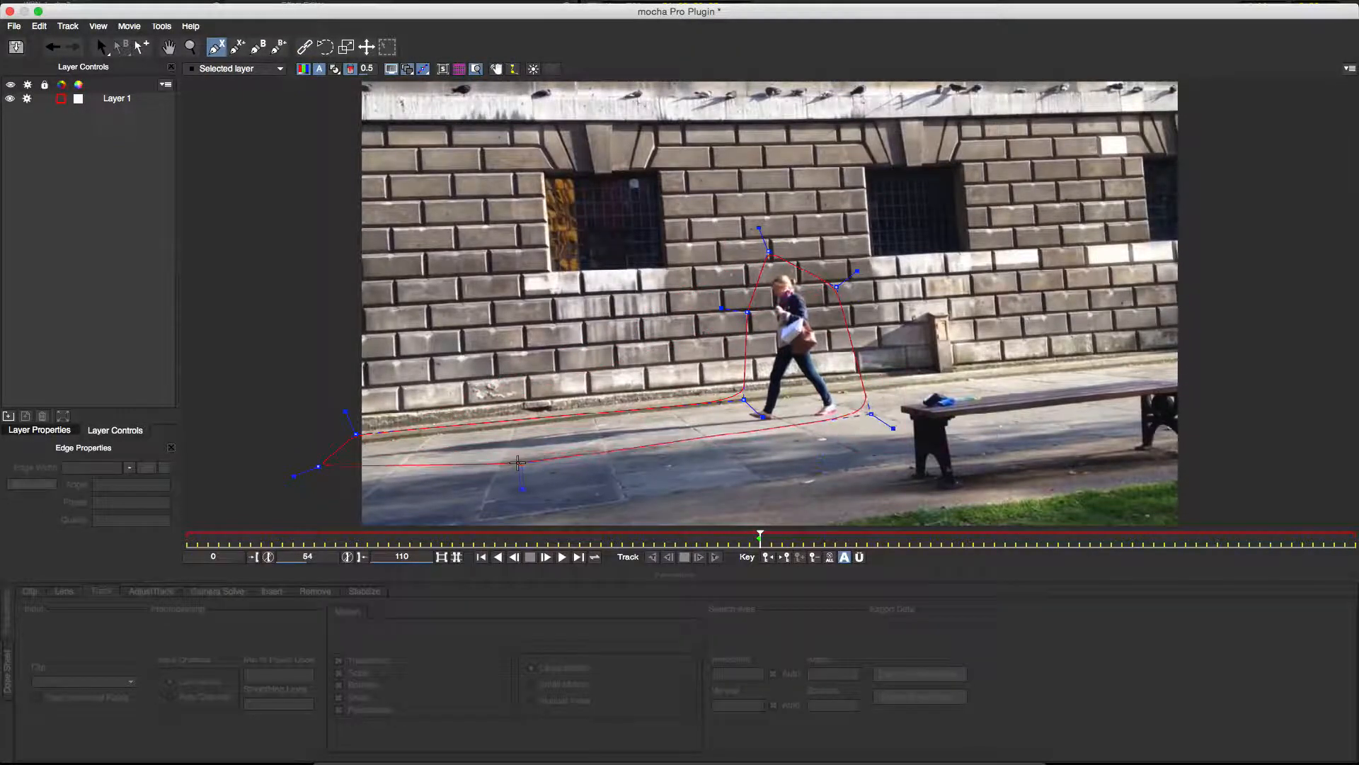
click(520, 461)
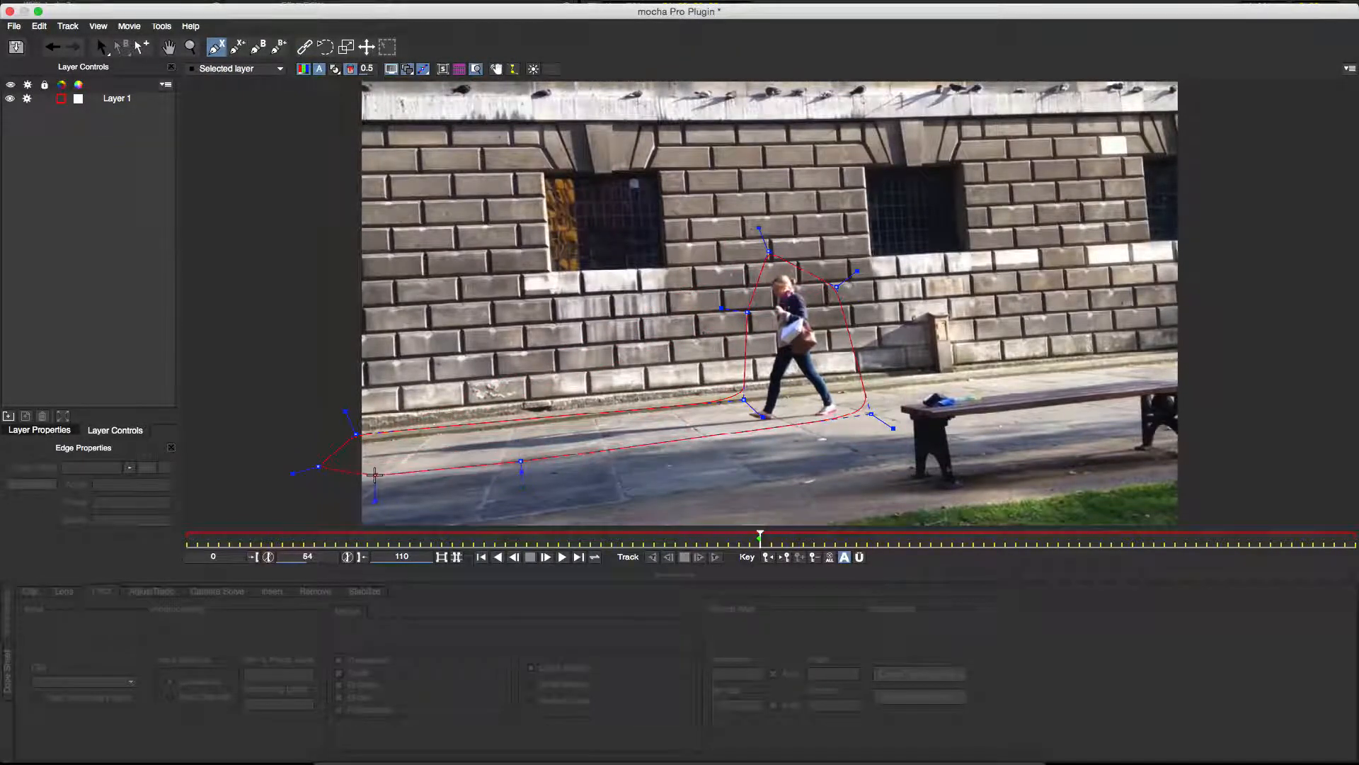
click(374, 475)
right_click(260, 336)
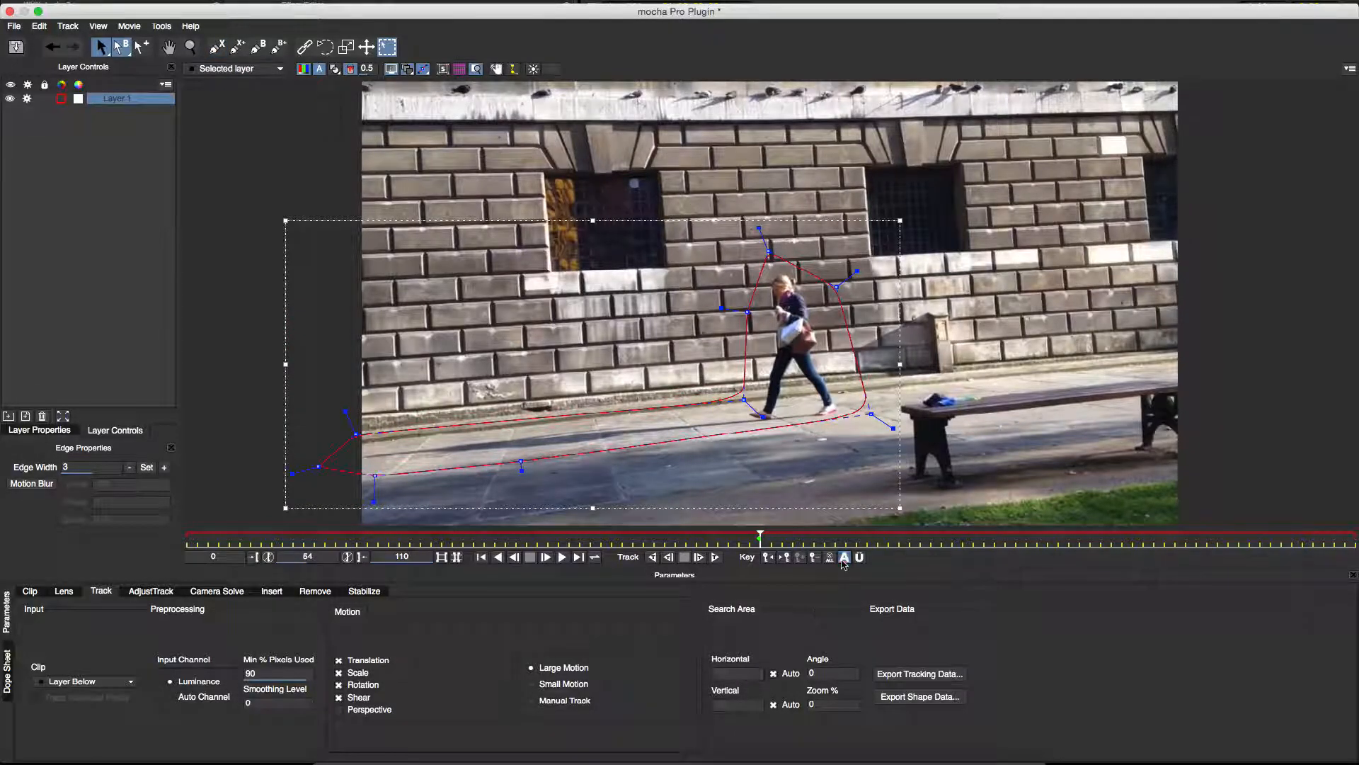
At frame 0, move the shape over the woman and adjust its shadow points, and check the in-between position at frame 40.
drag(765, 549, 172, 543)
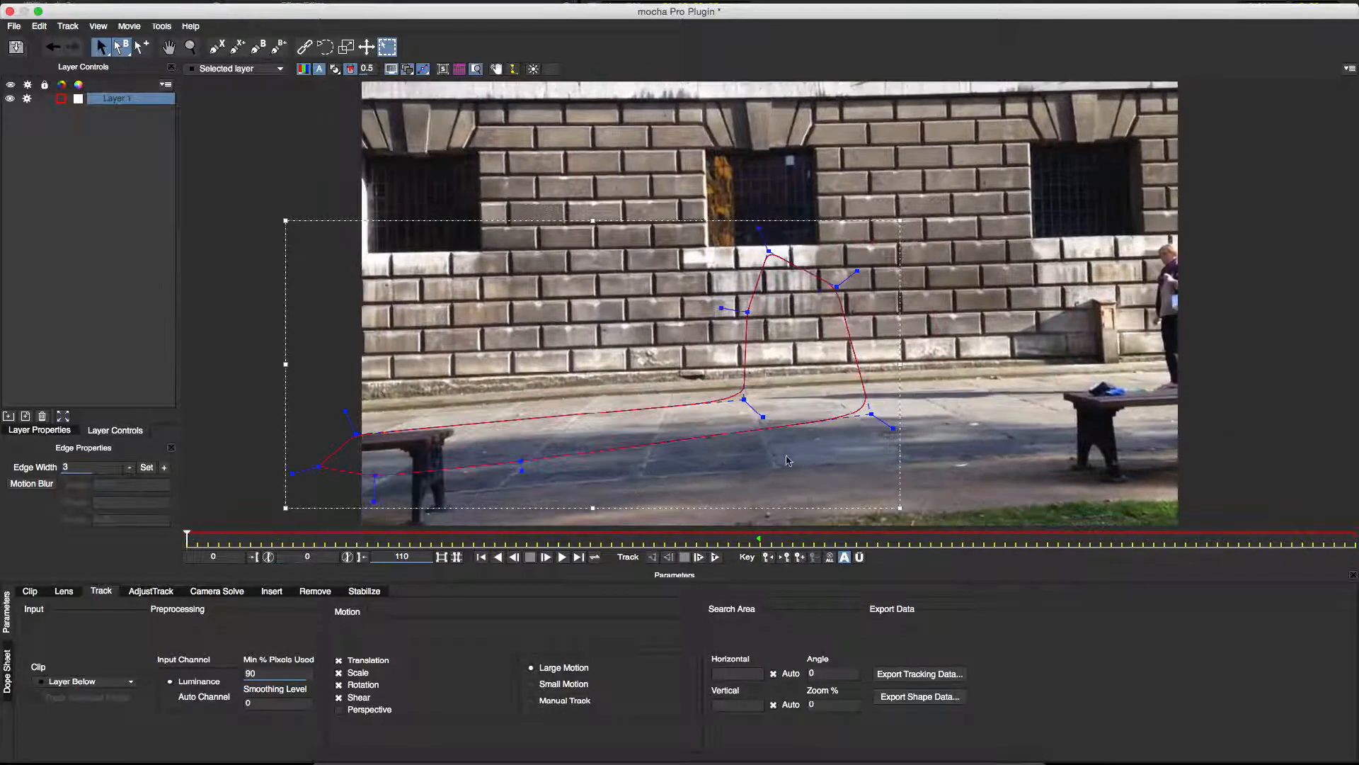
drag(899, 453, 1271, 419)
drag(730, 400, 729, 390)
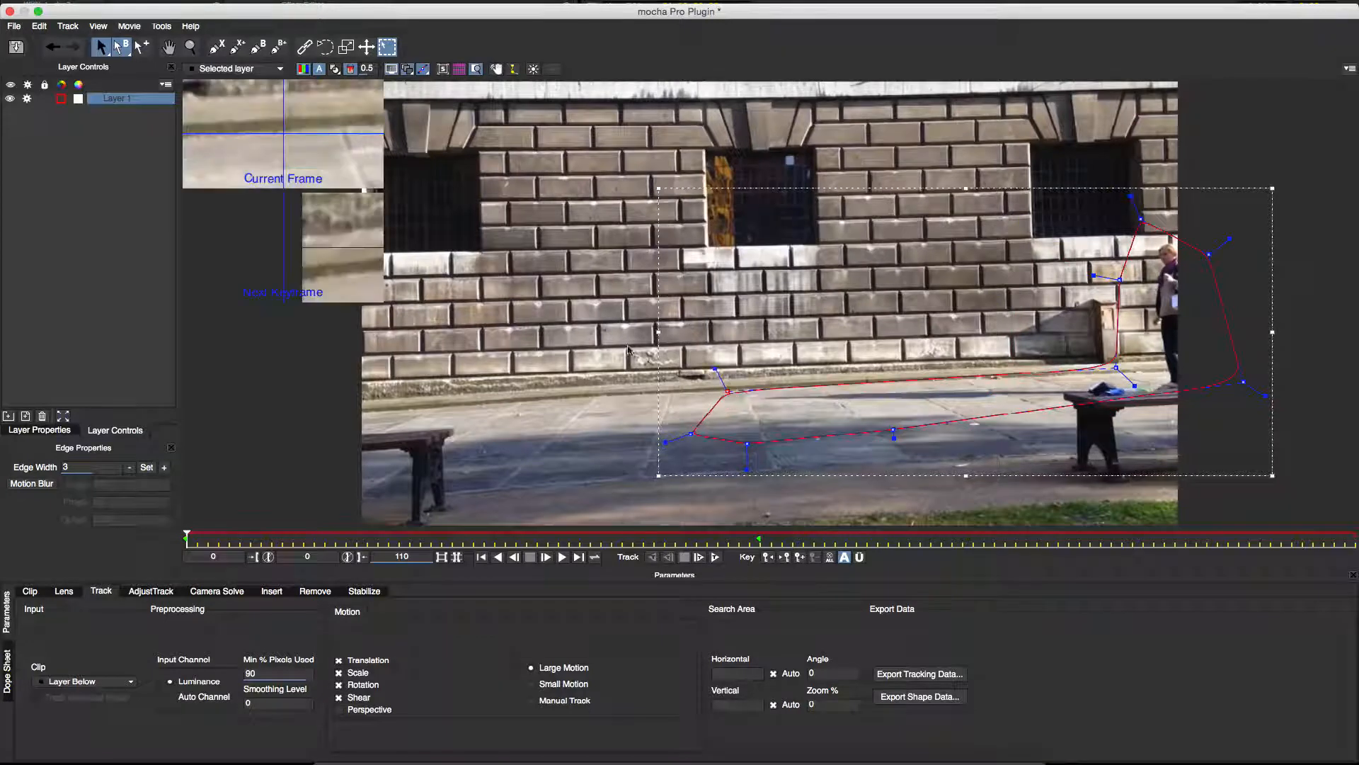
drag(579, 344, 920, 482)
drag(746, 443, 745, 426)
drag(1243, 381, 1247, 387)
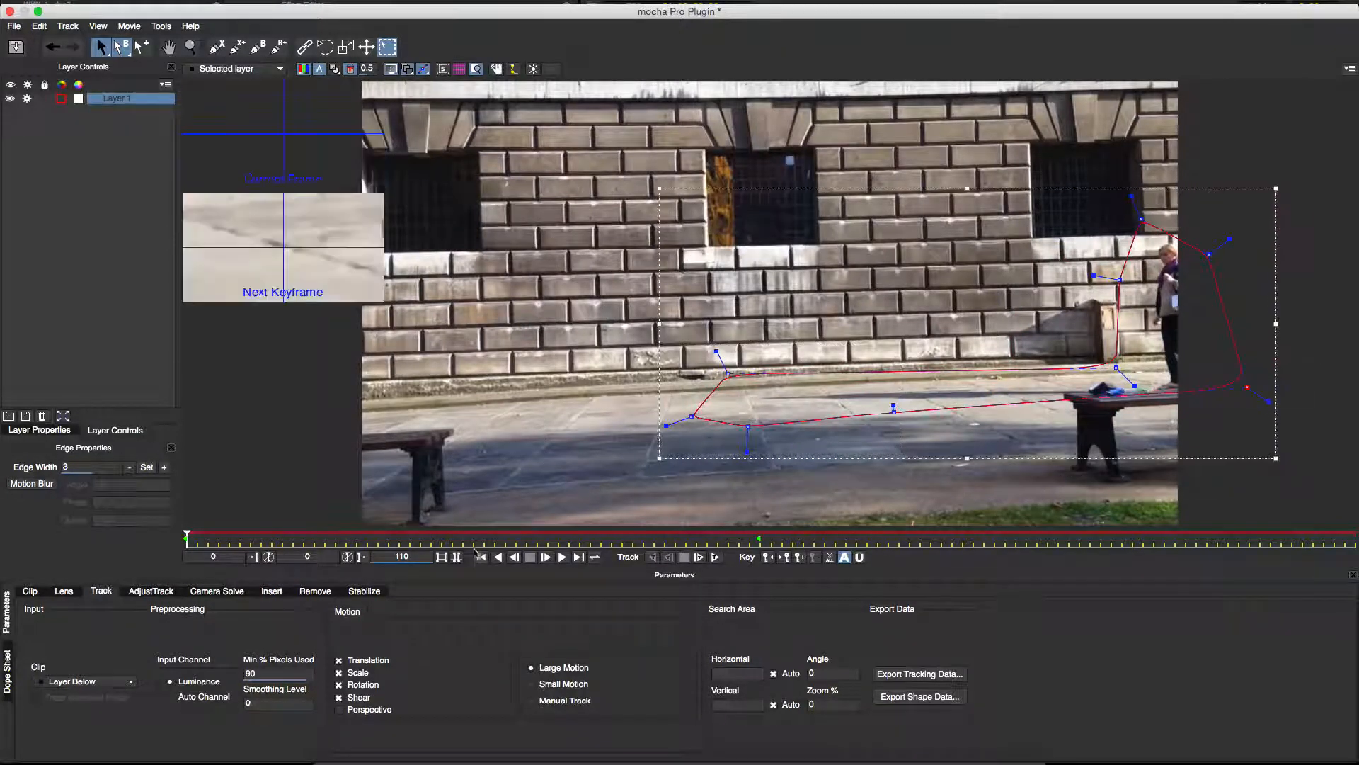
drag(187, 539, 610, 548)
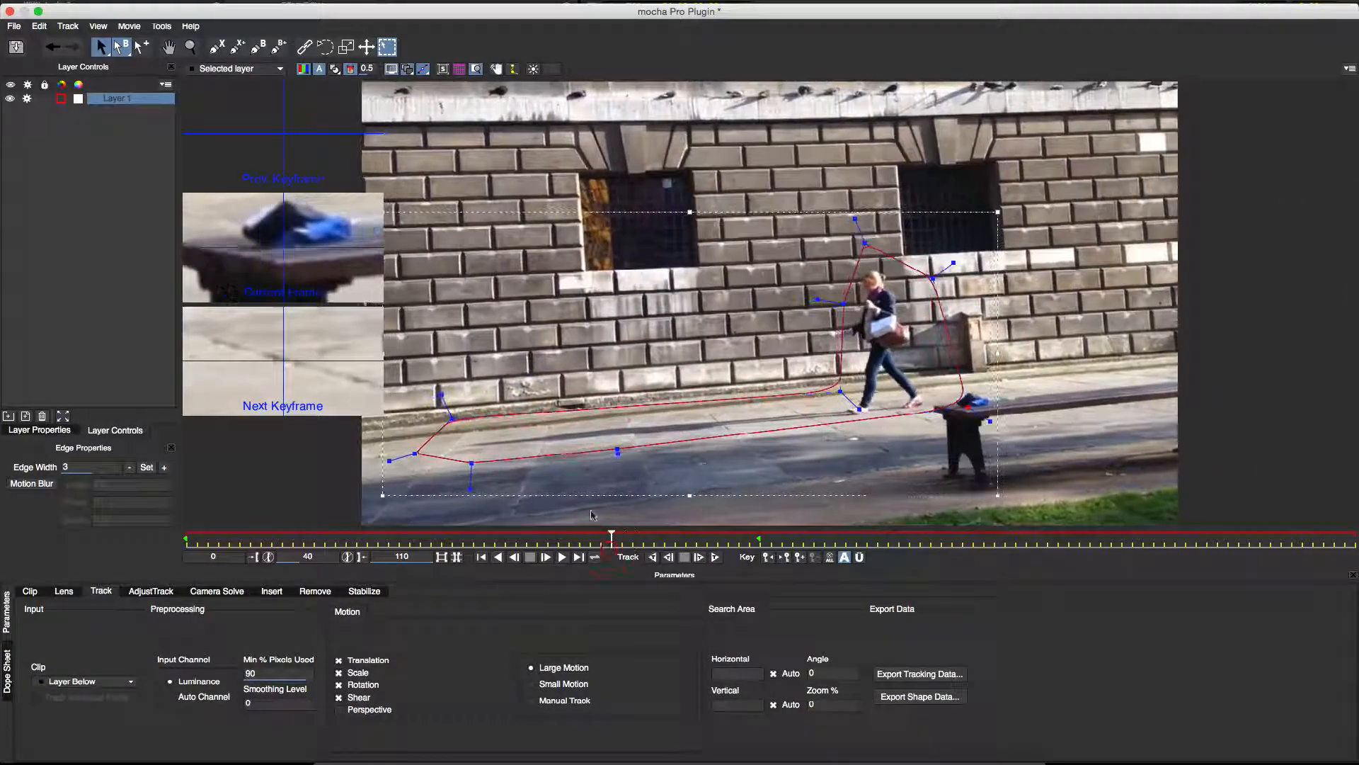
Turn off the keyframe zoom windows and rename the woman's layer as Walk.
click(477, 70)
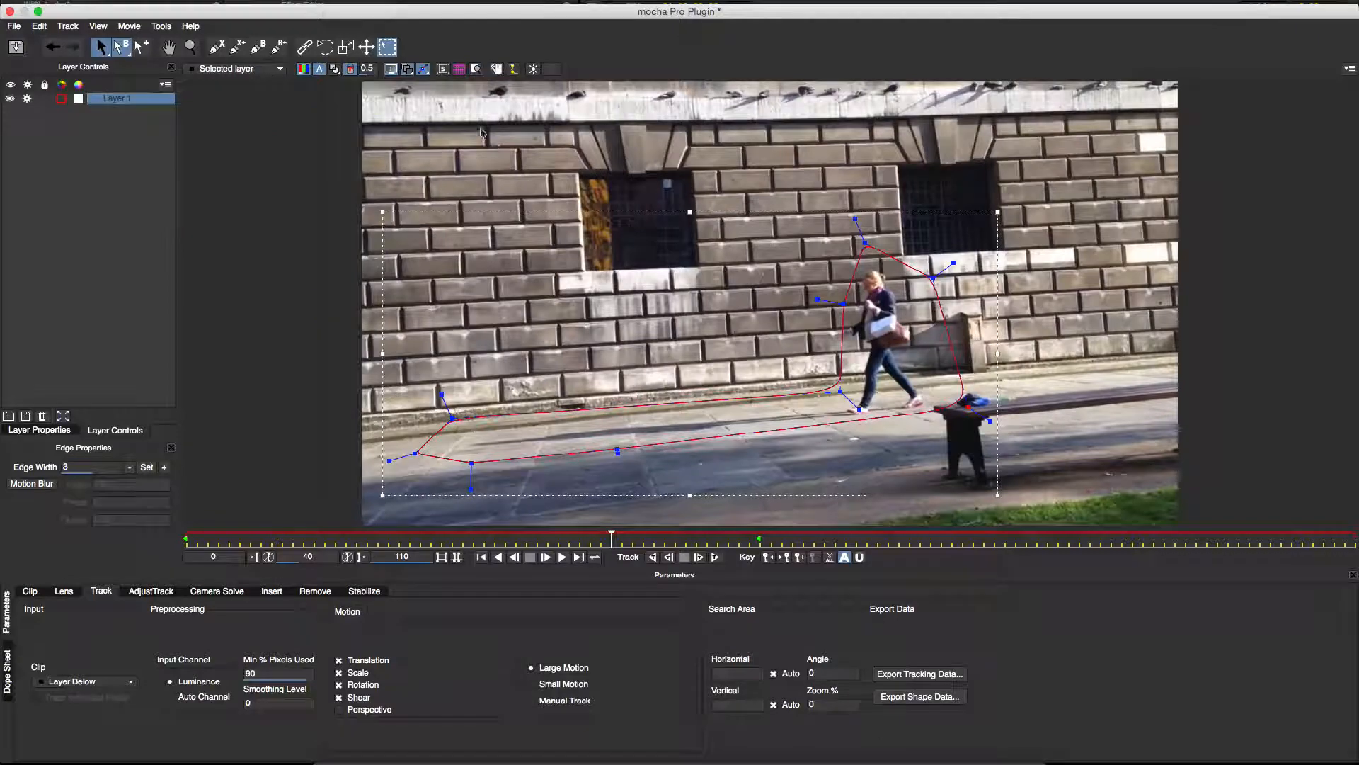
double_click(126, 98)
text(Walker)
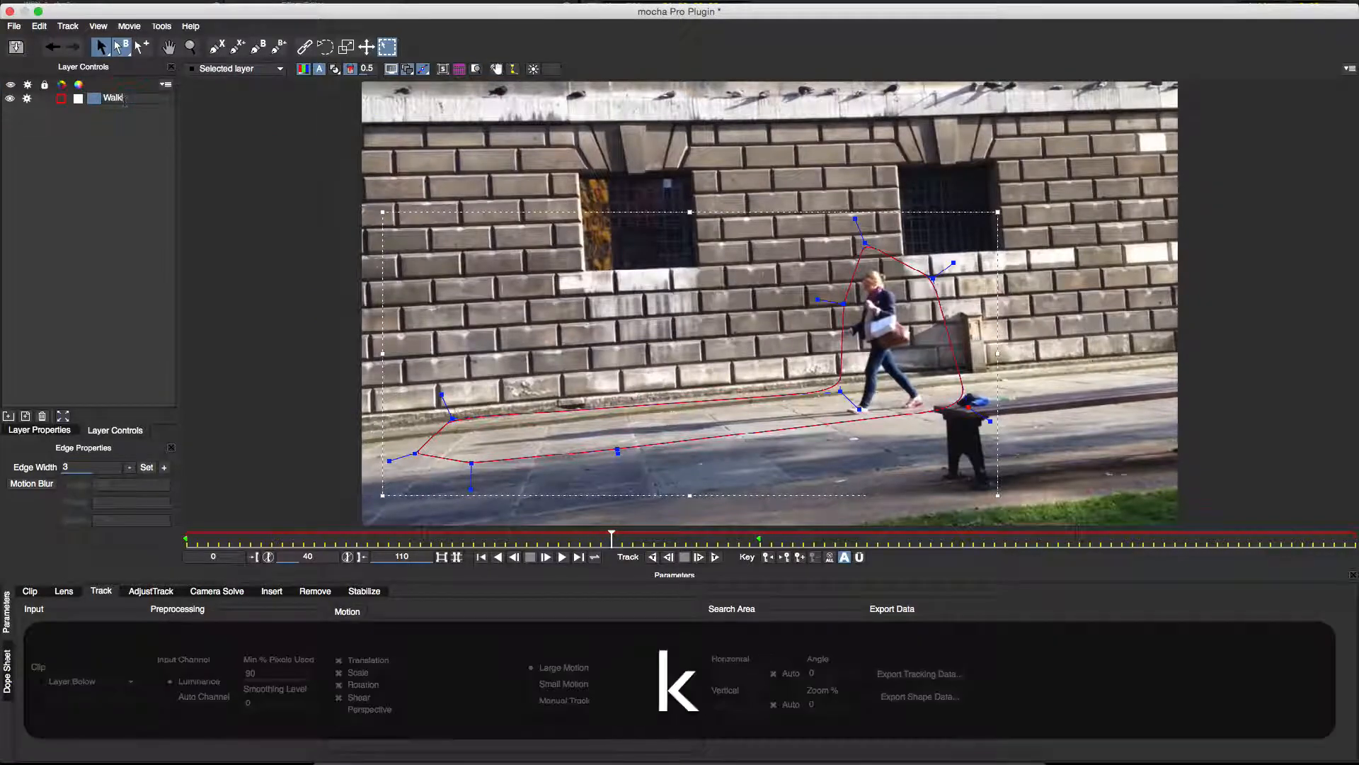
key(Return)
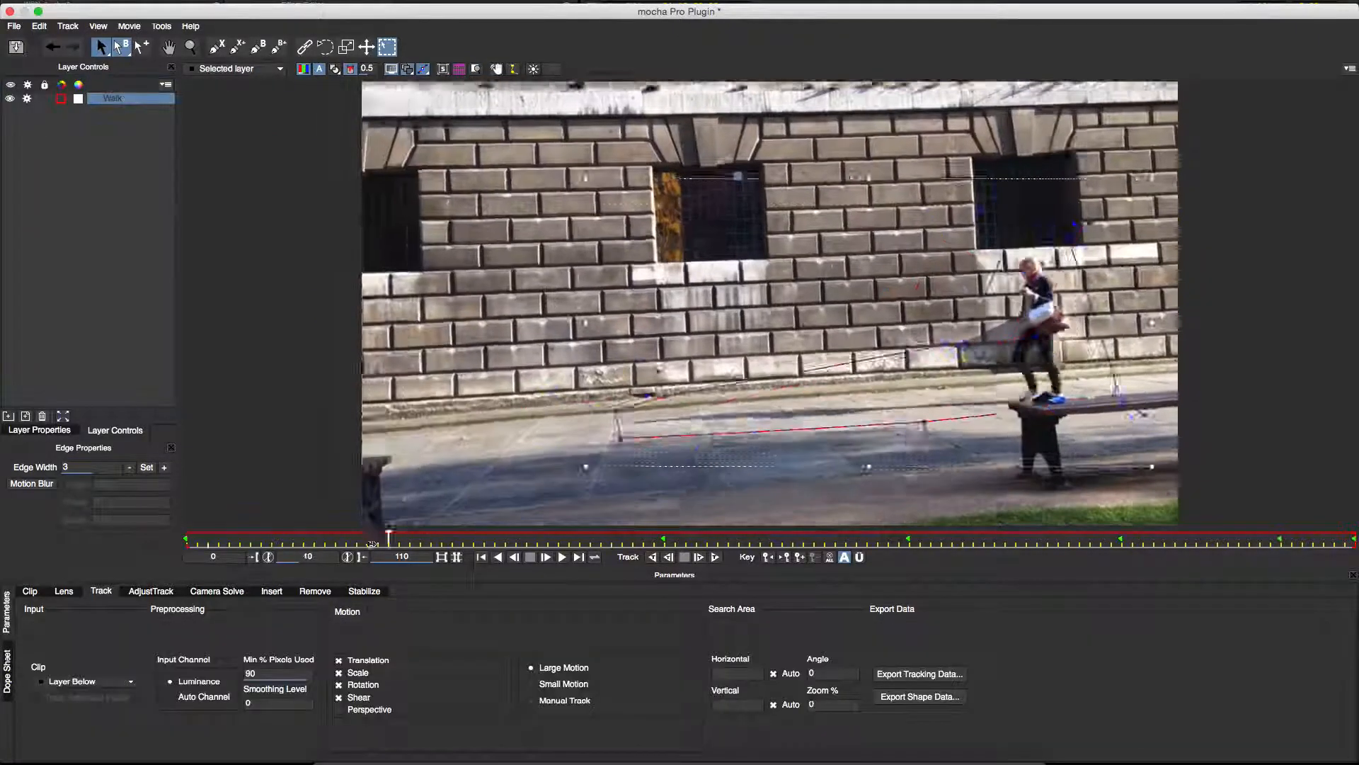
At frame 0, draw an X-Spline around the whole brick wall down to the pavement edge and sharpen its corners.
drag(388, 538, 162, 531)
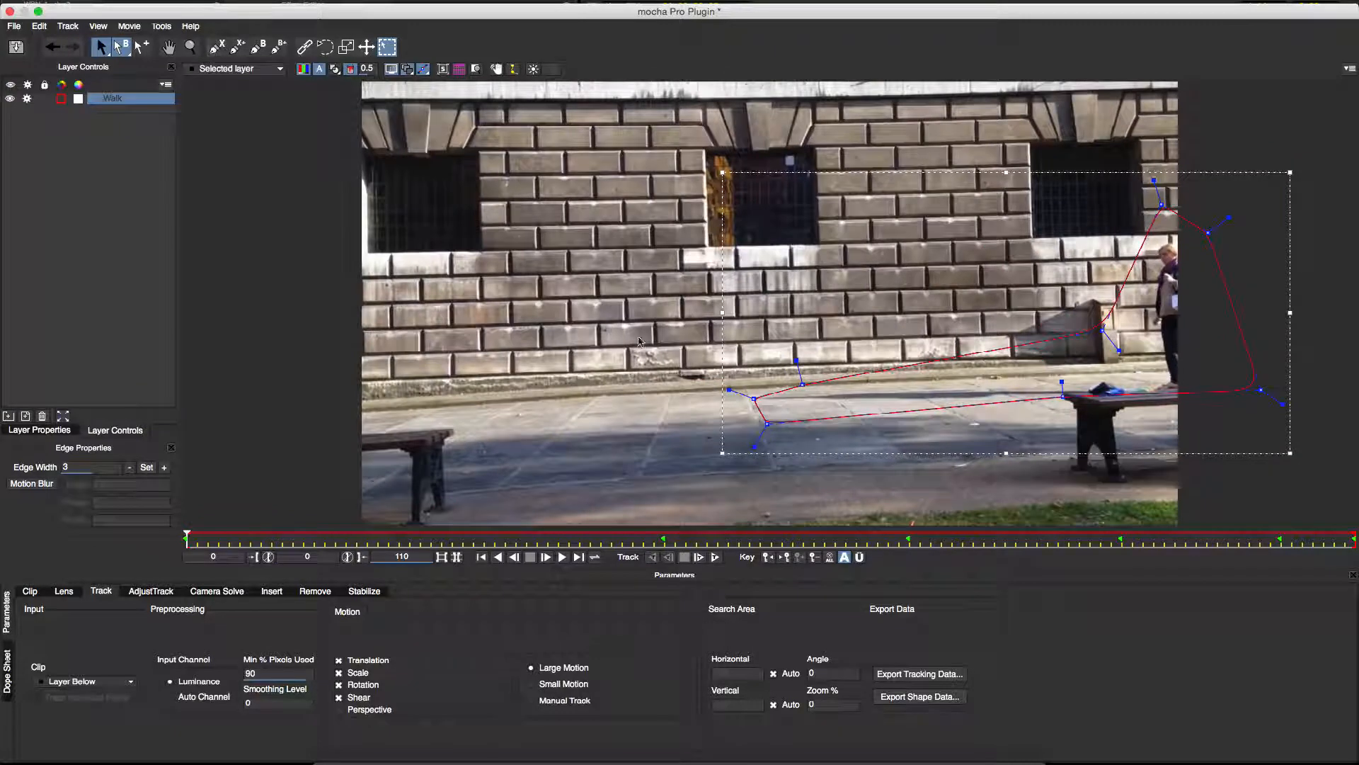
click(217, 47)
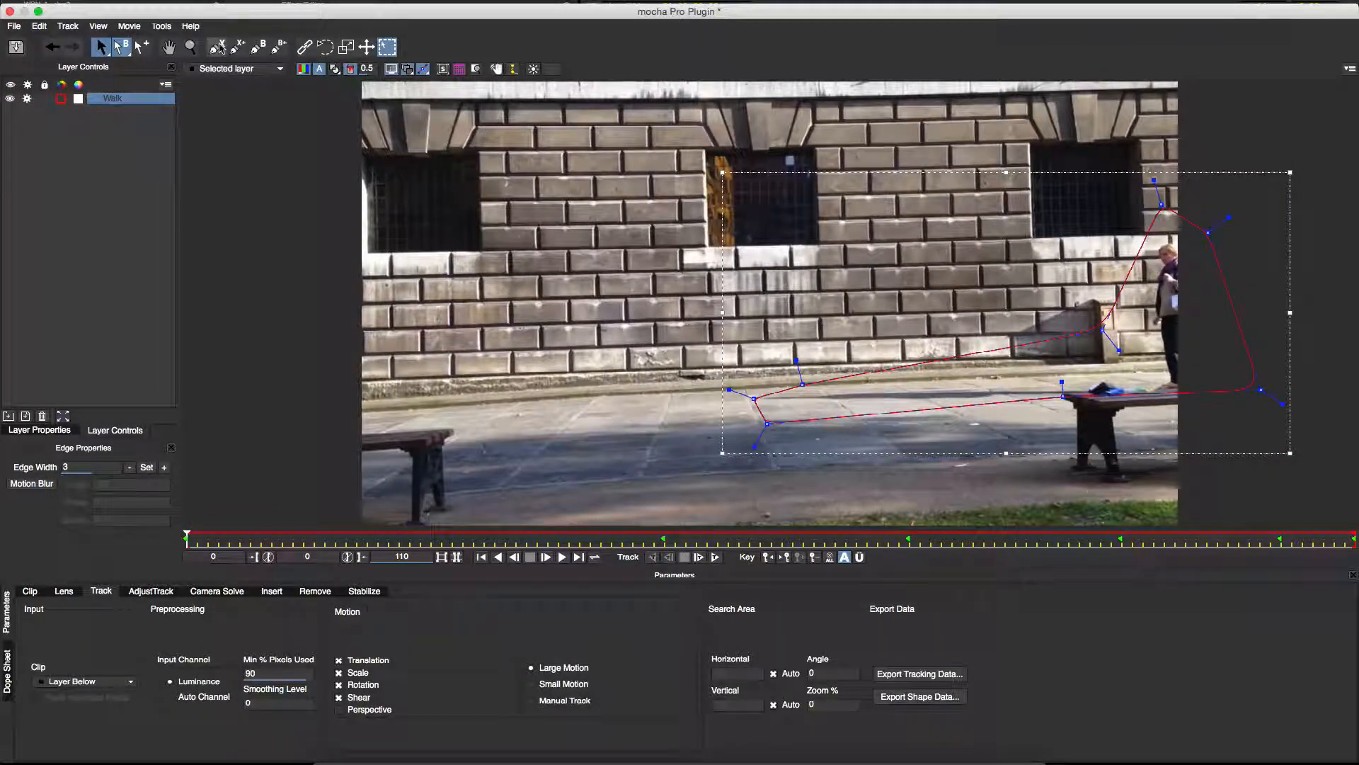
click(363, 86)
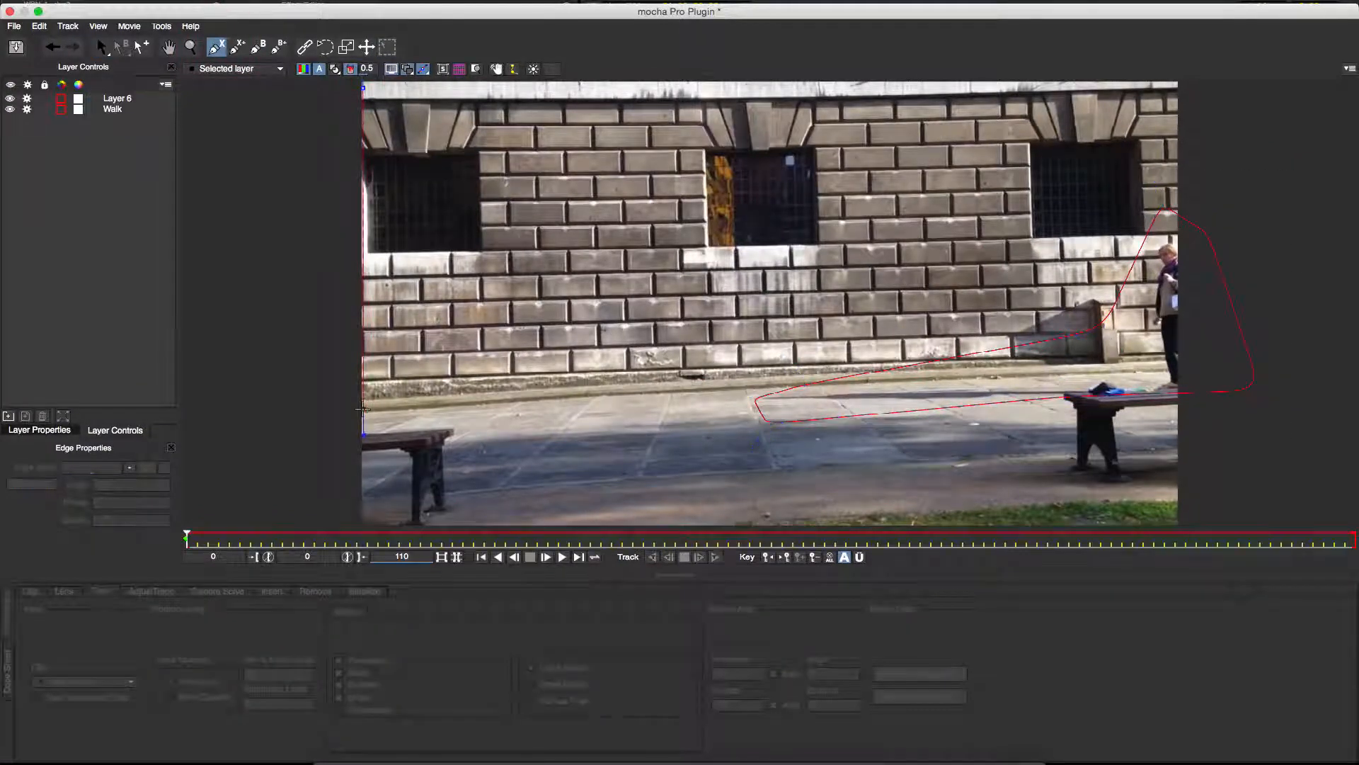
click(363, 409)
click(1179, 370)
click(1176, 87)
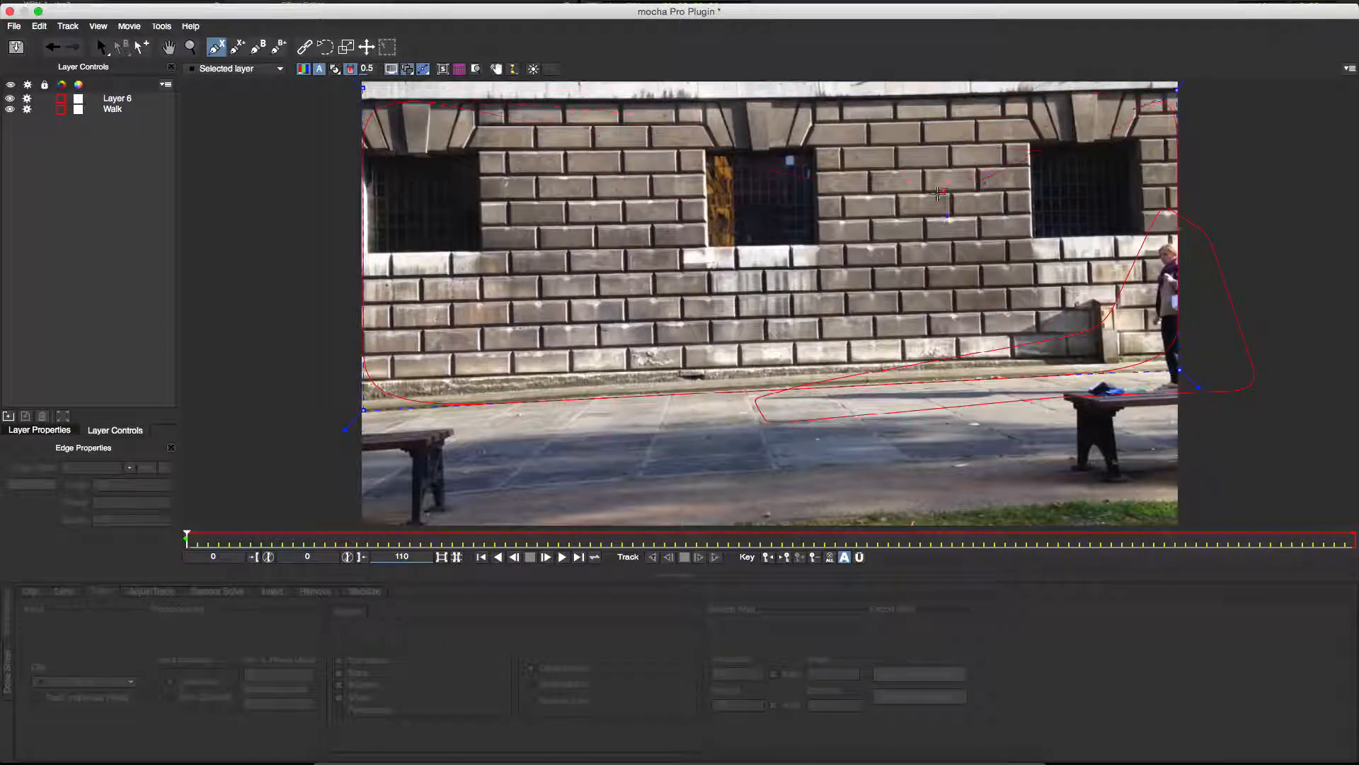
right_click(1175, 87)
drag(359, 419, 333, 438)
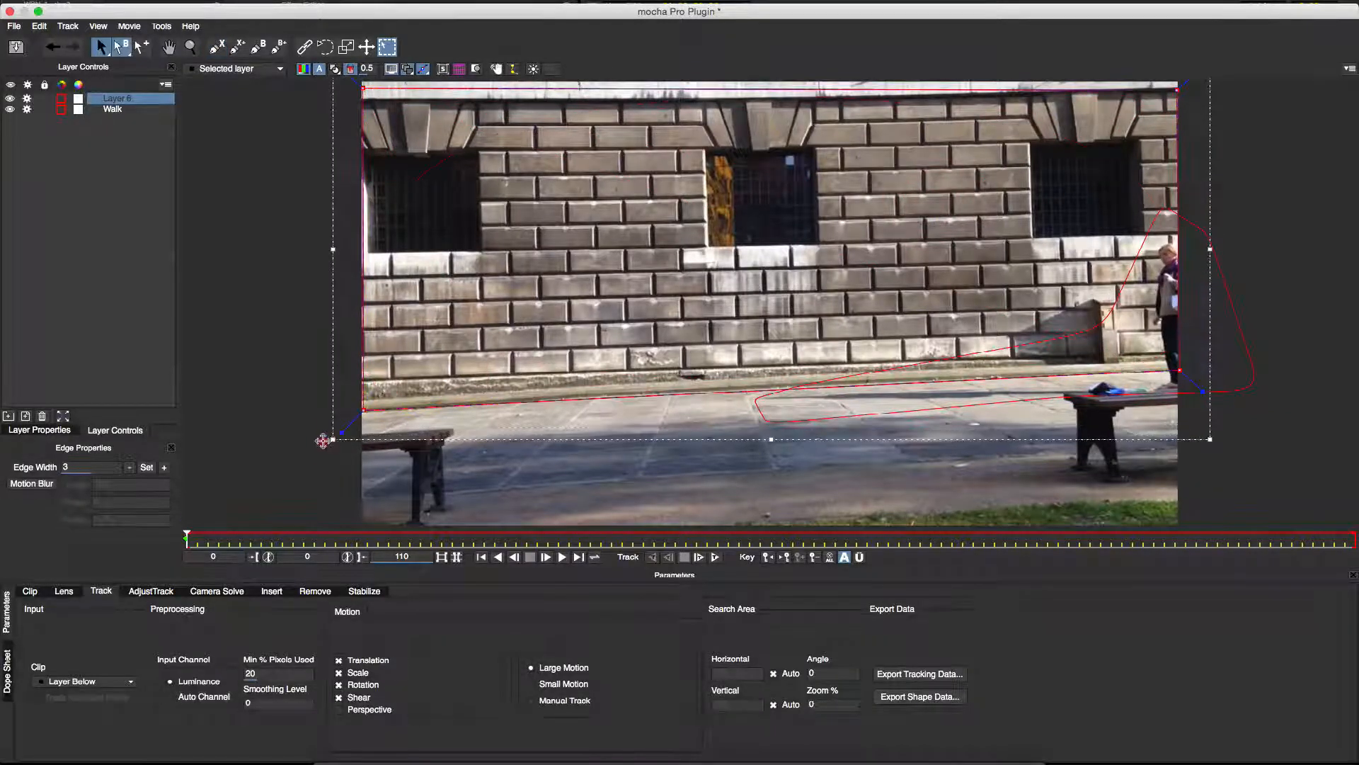
Rename the wall's layer as back-wall.
double_click(129, 99)
text(back-wall)
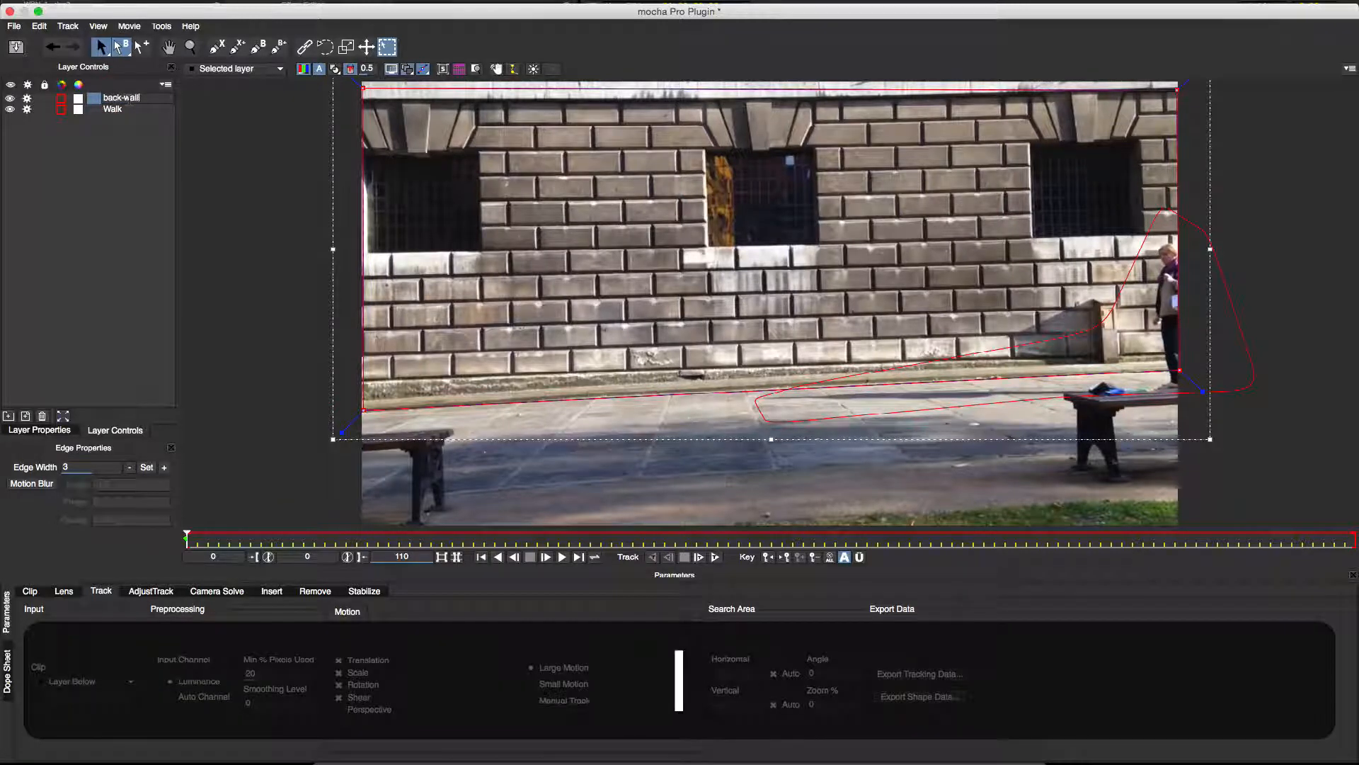
key(Return)
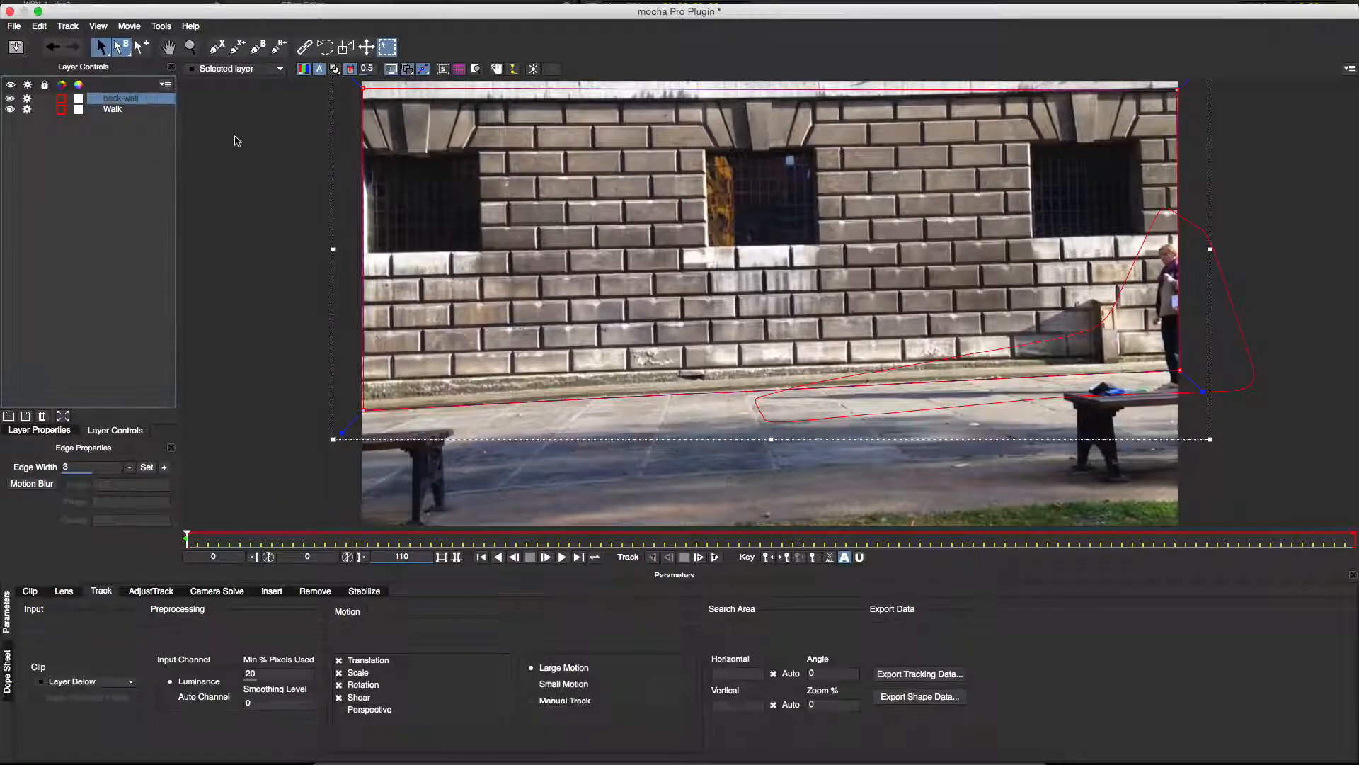
Draw an X-Spline around the pavement below the wall, extending beyond both sides of the frame, and sharpen its corners.
click(216, 47)
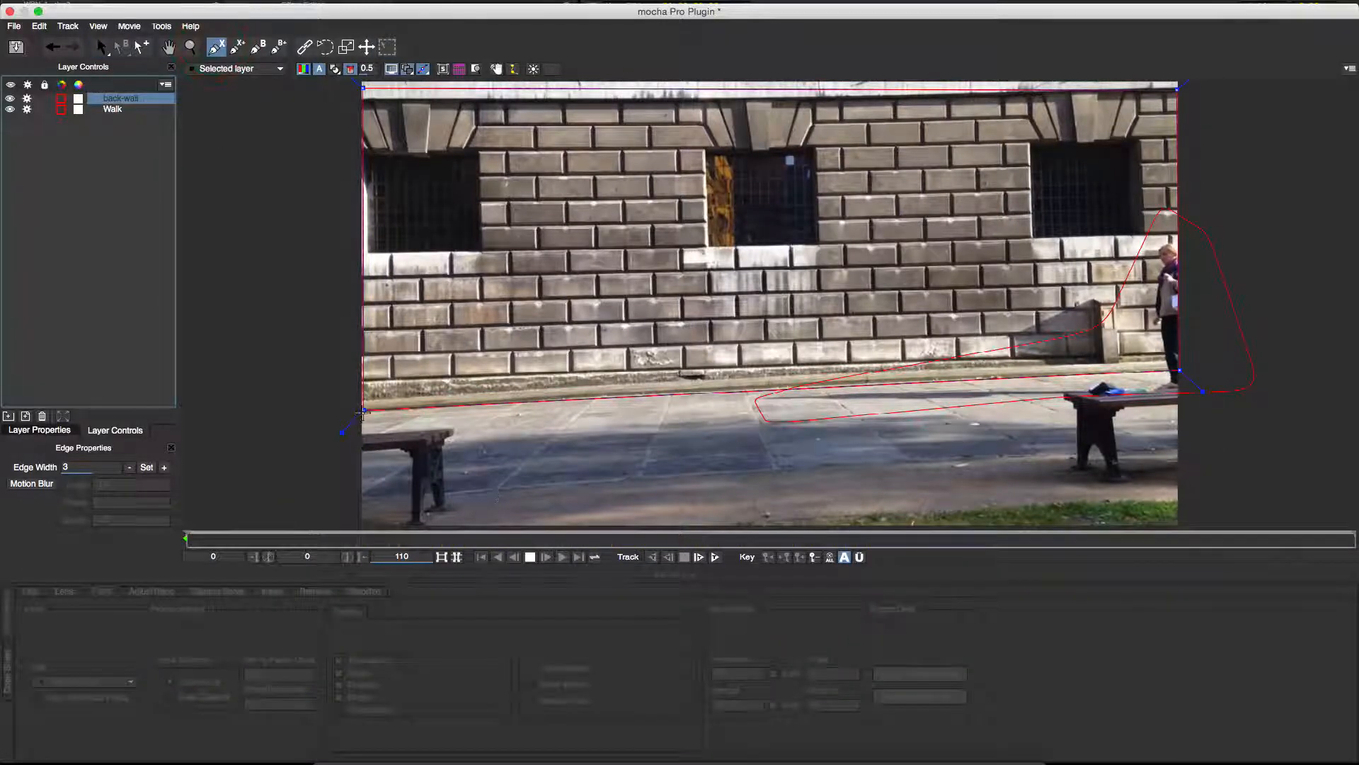
click(390, 429)
click(364, 413)
click(275, 516)
click(1252, 517)
click(1192, 371)
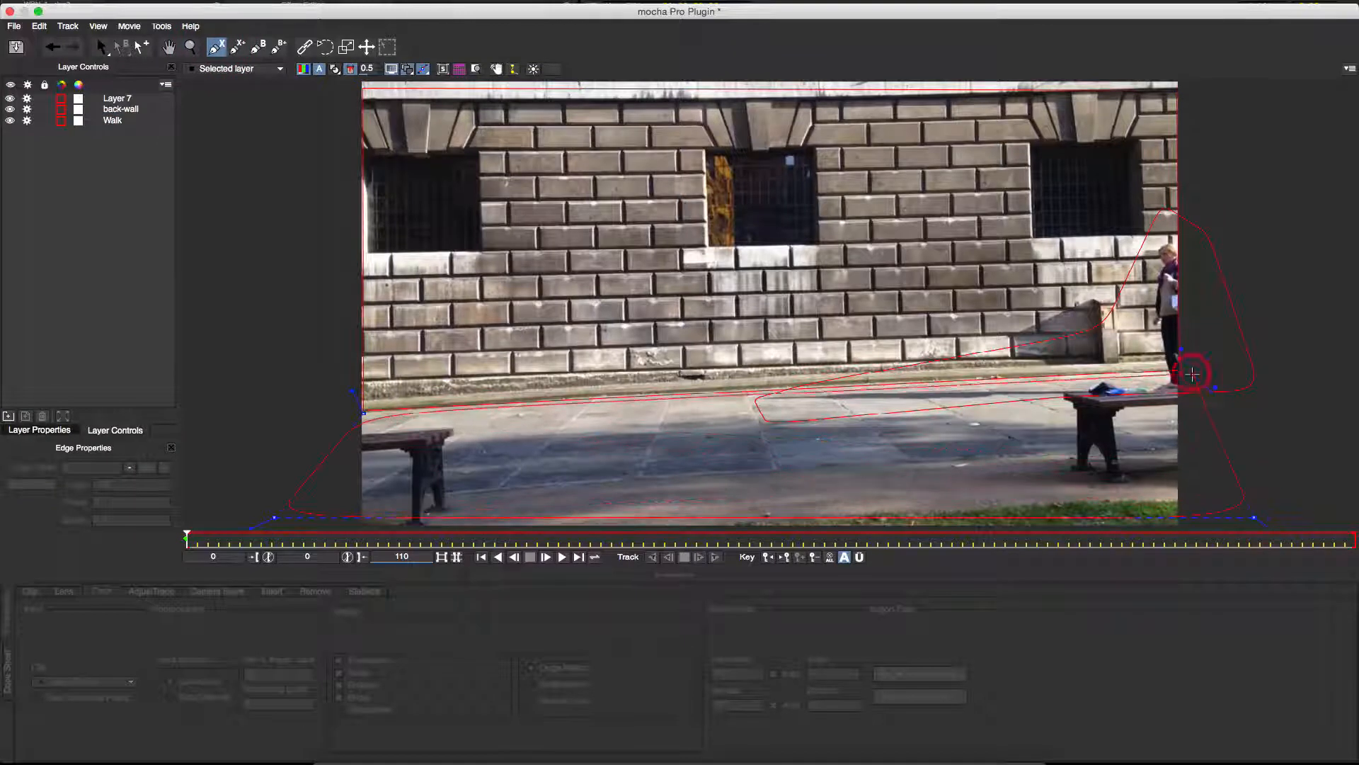
right_click(1158, 432)
drag(1205, 350, 1217, 328)
Rename the pavement's layer as ground.
double_click(133, 98)
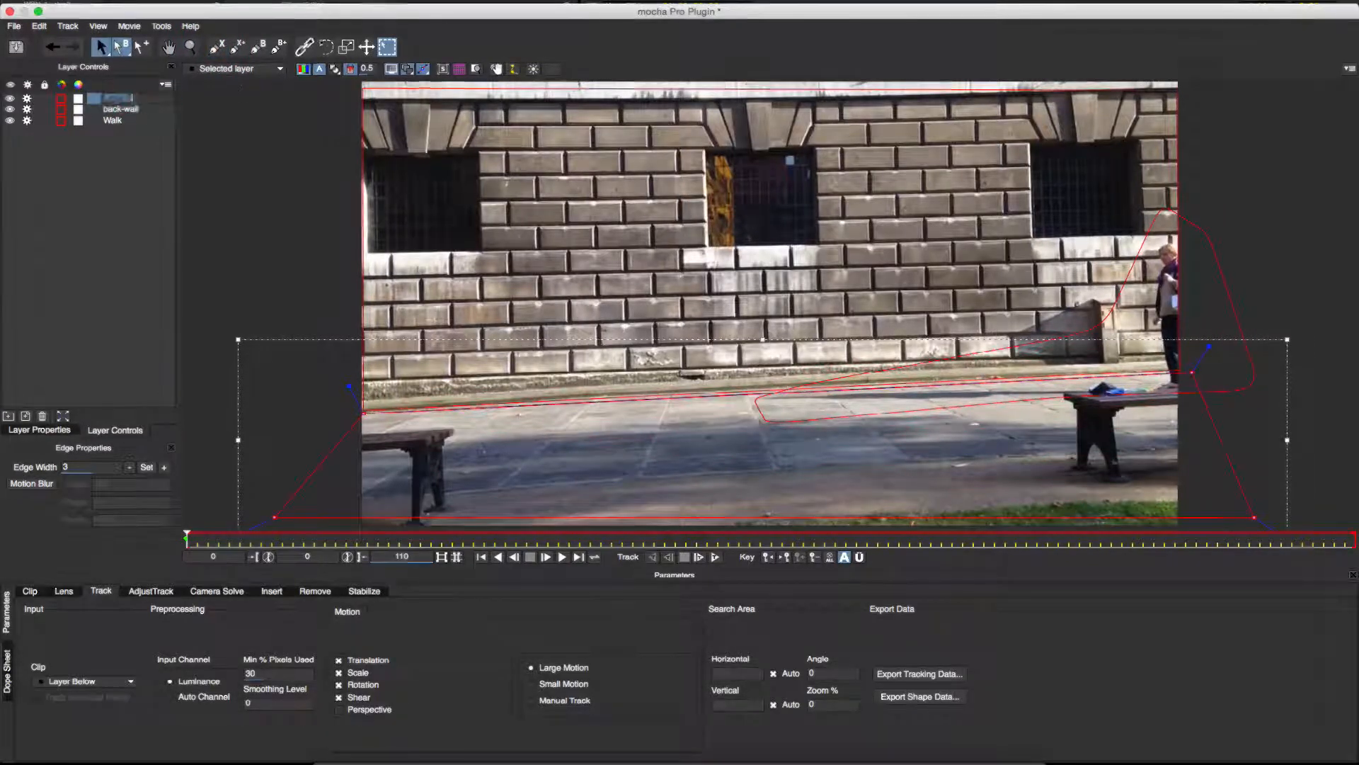
text(ground)
key(Return)
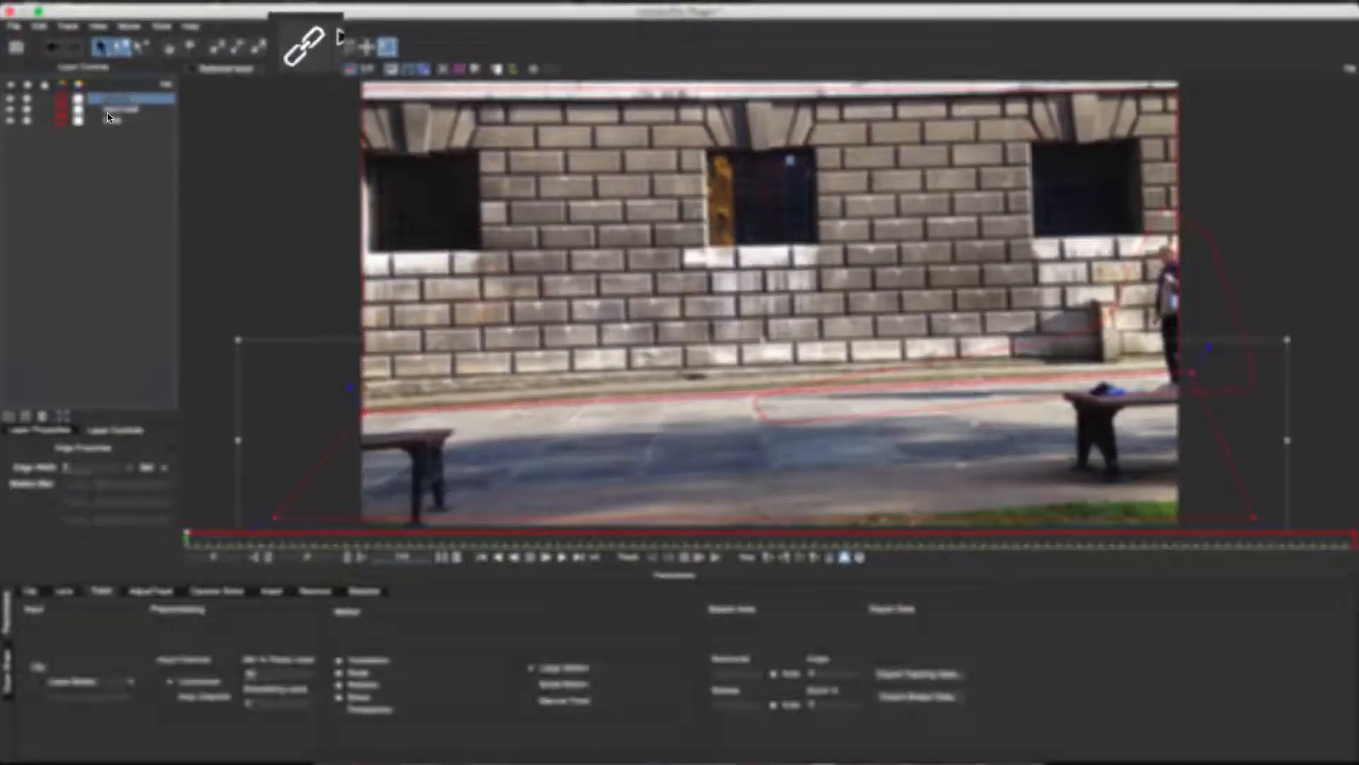
Attach the ground shape's two upper corner points to the lower corners of the back-wall shape, and return to the selection tool.
click(305, 47)
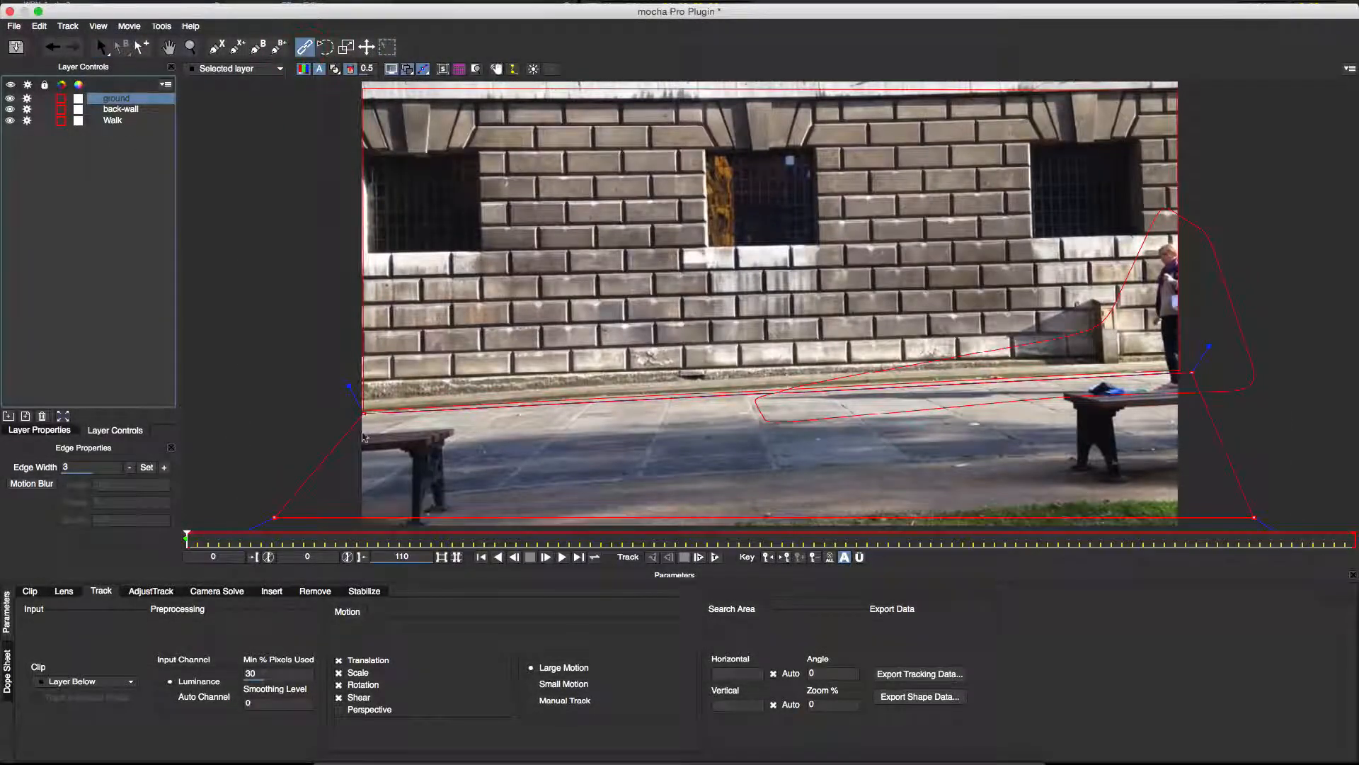
drag(364, 413, 363, 409)
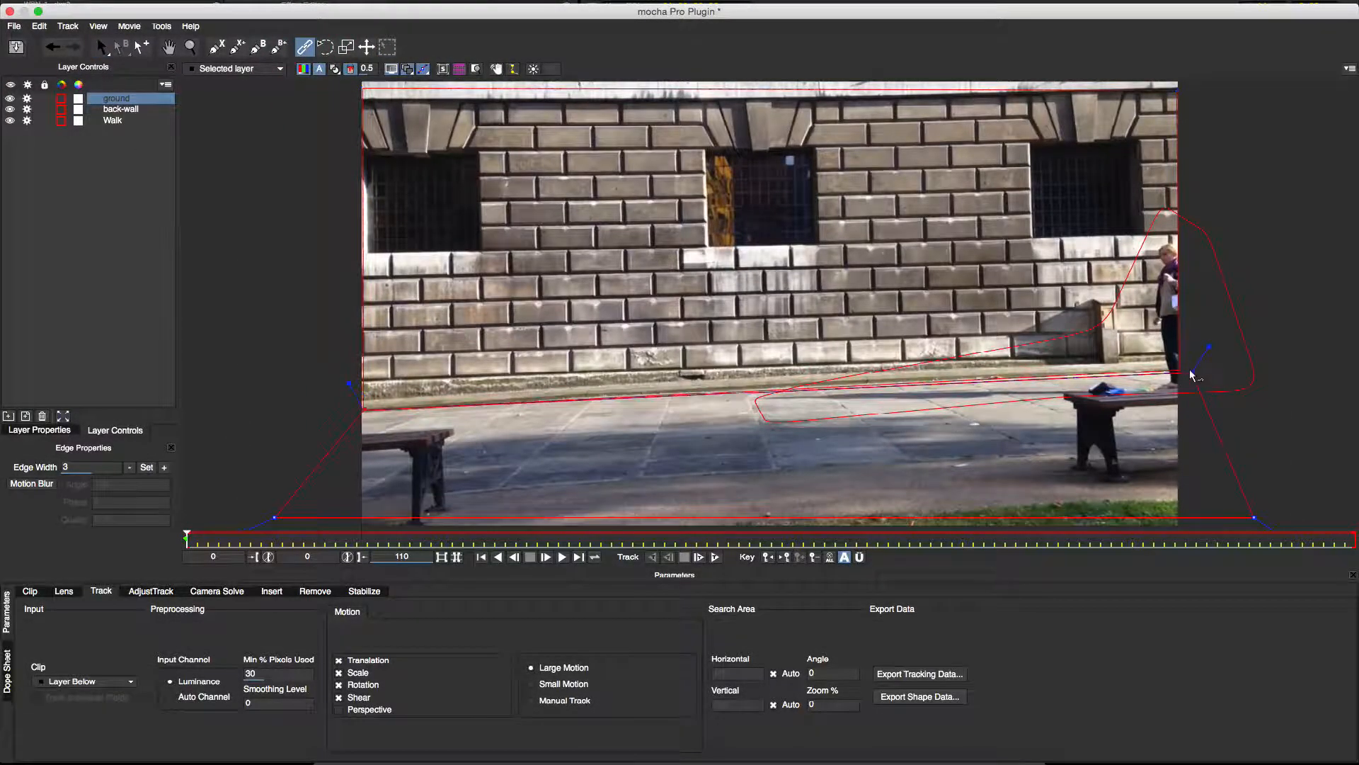
drag(1192, 373, 1182, 368)
click(101, 47)
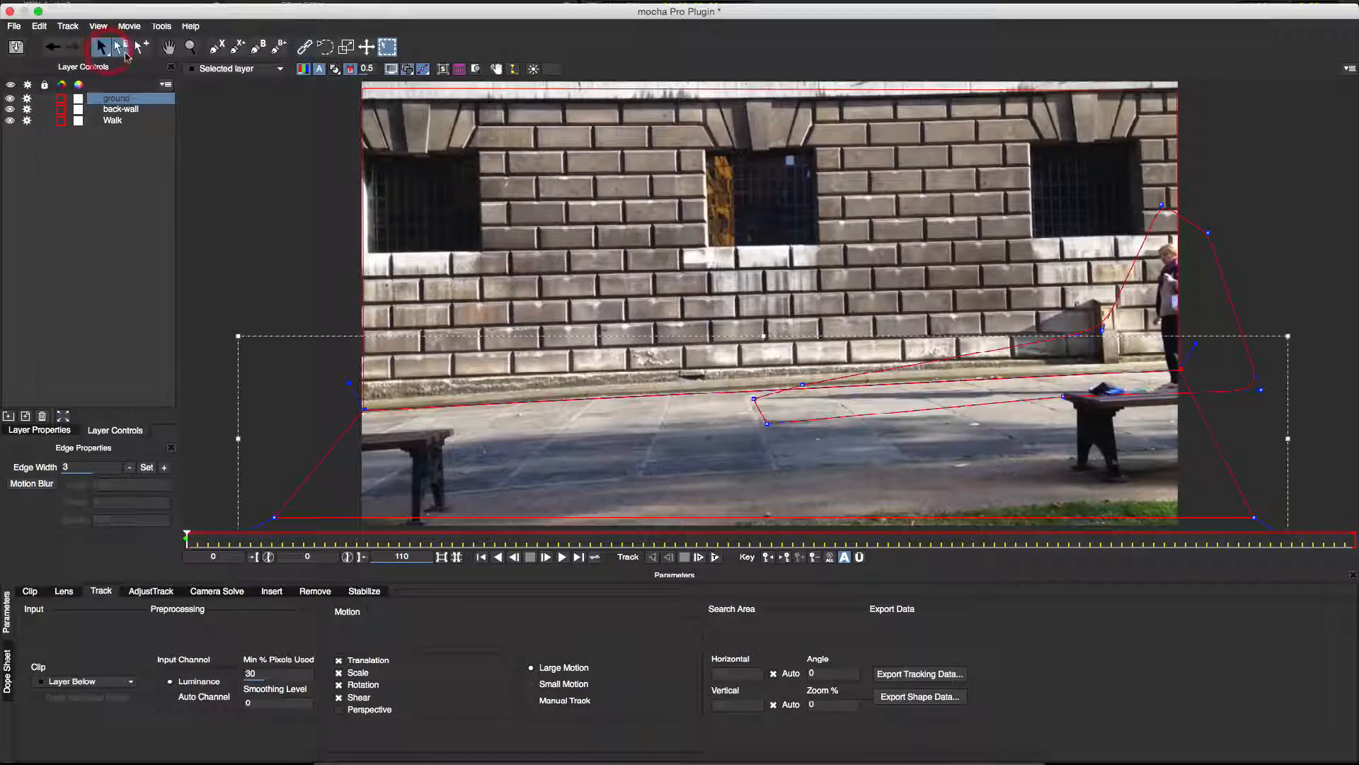
Move the two joined corners of the ground and back-wall shapes outward, just beyond the left and right edges of the frame.
drag(362, 403, 359, 409)
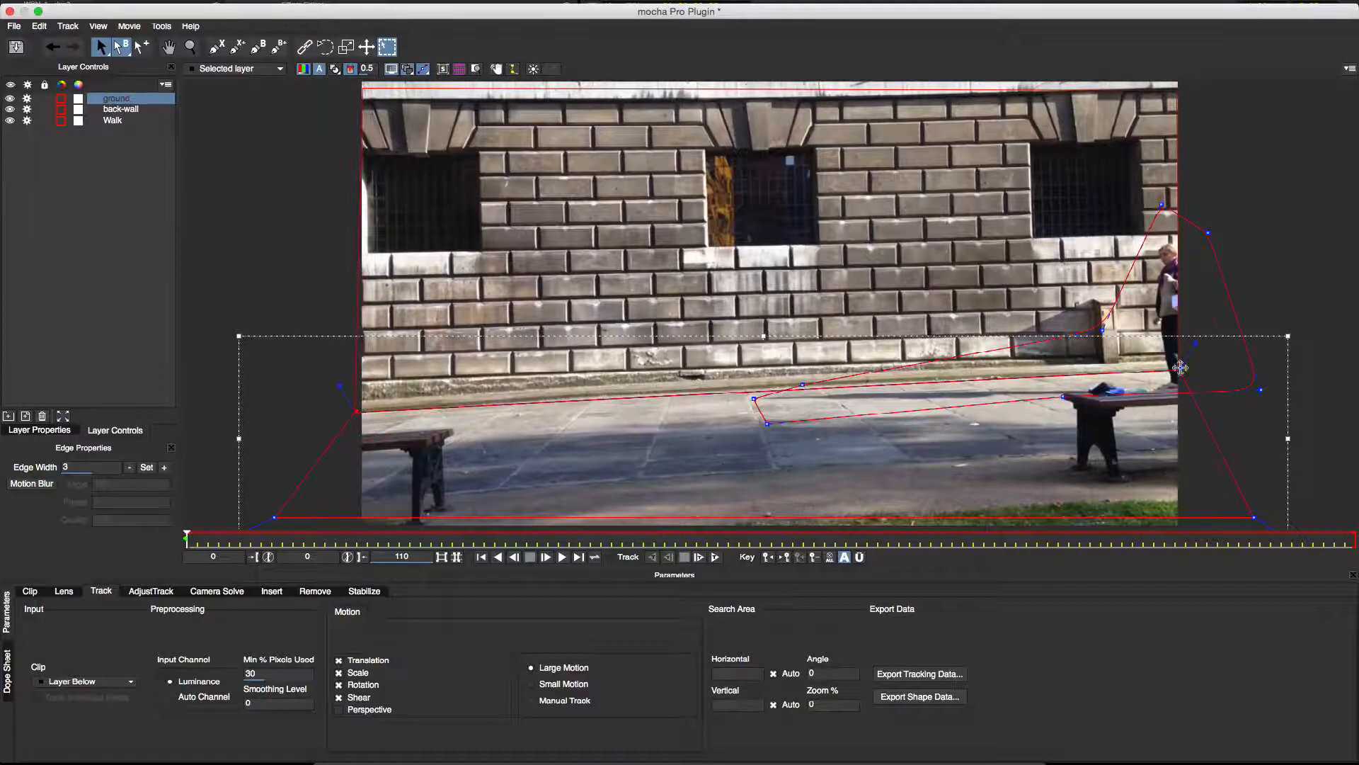
drag(1180, 367, 1202, 365)
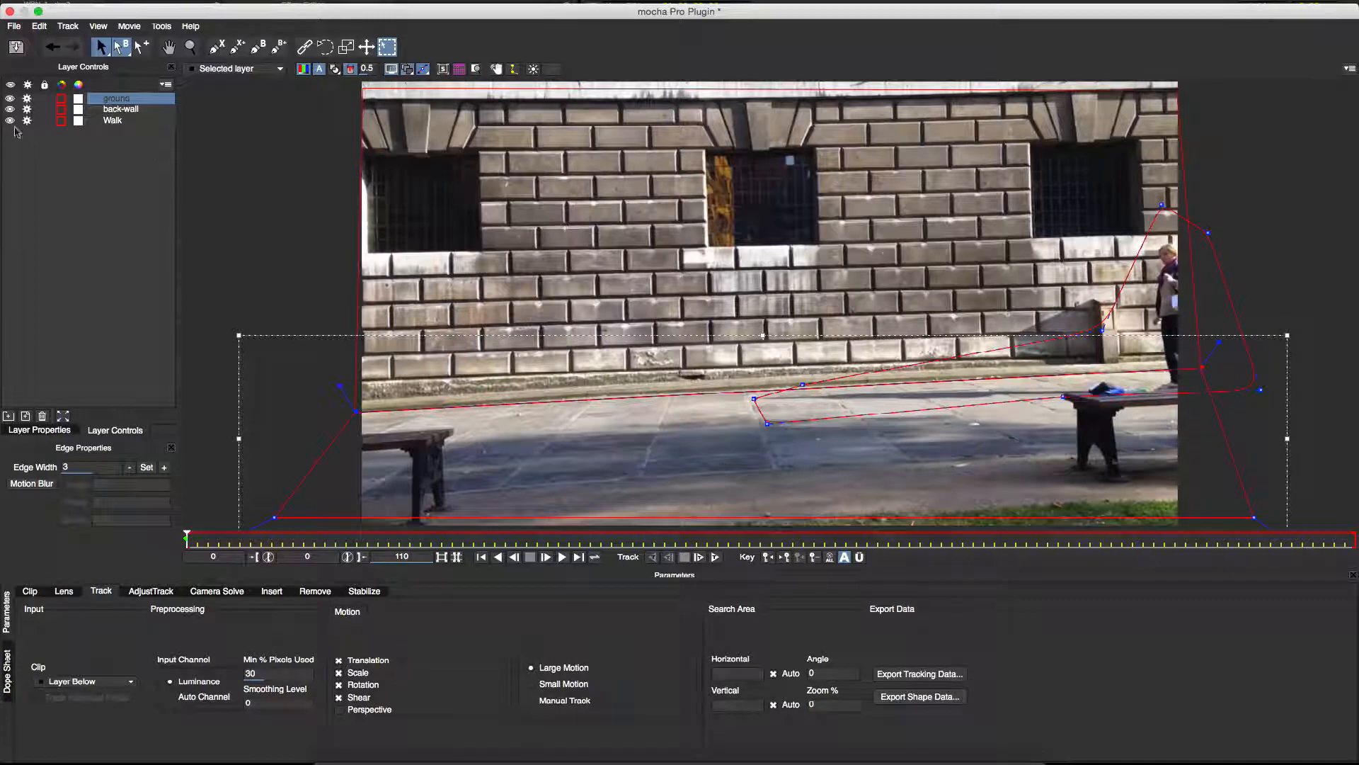
Turn off processing for the Walk layer, and set back-wall to 75 minimum % pixels used with Perspective motion enabled.
click(115, 121)
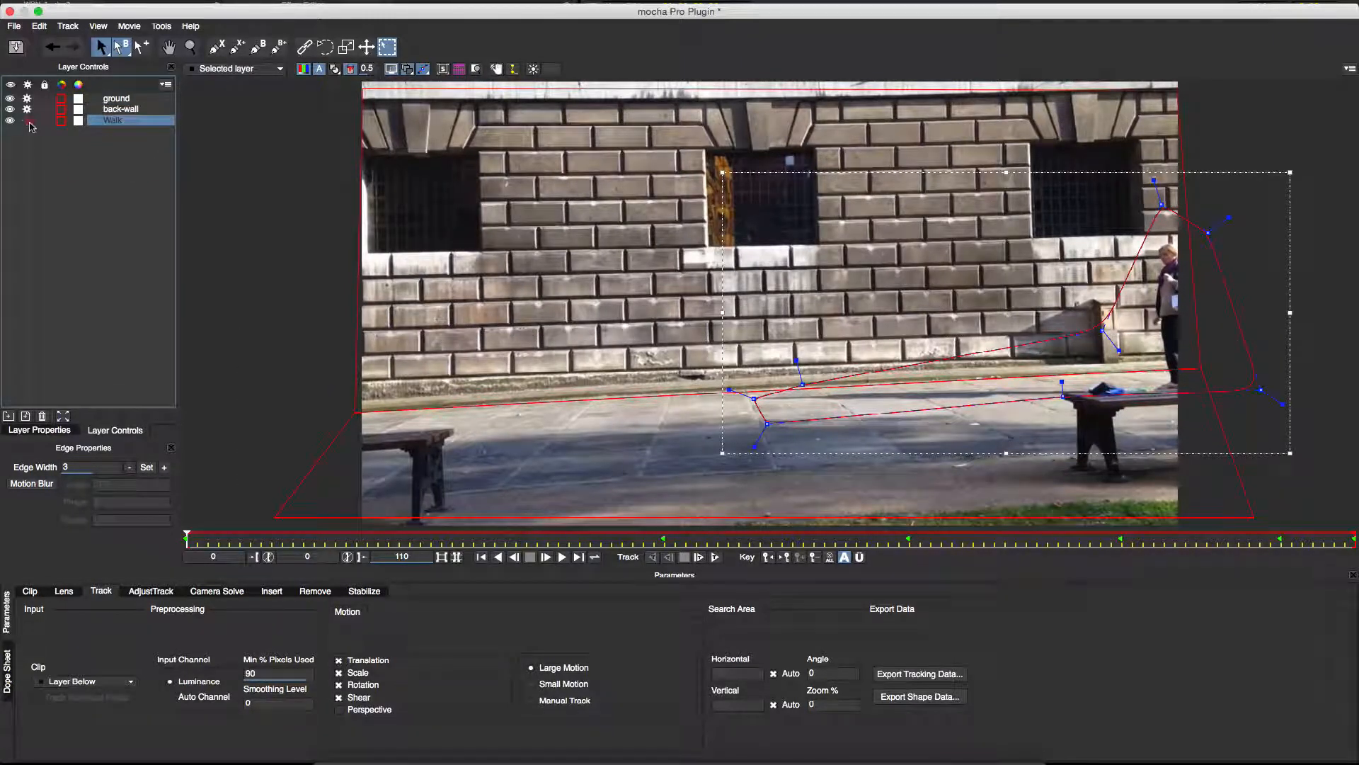
click(116, 111)
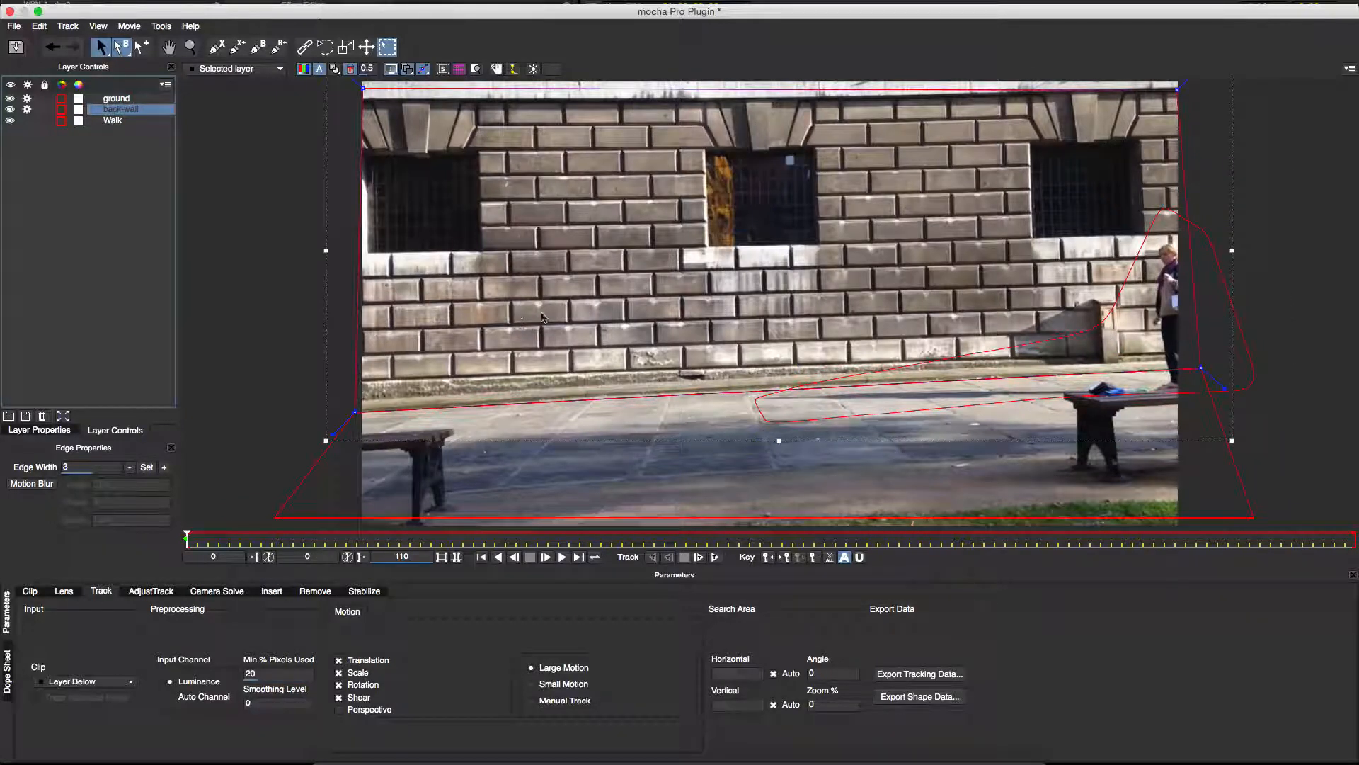
double_click(269, 671)
text(75)
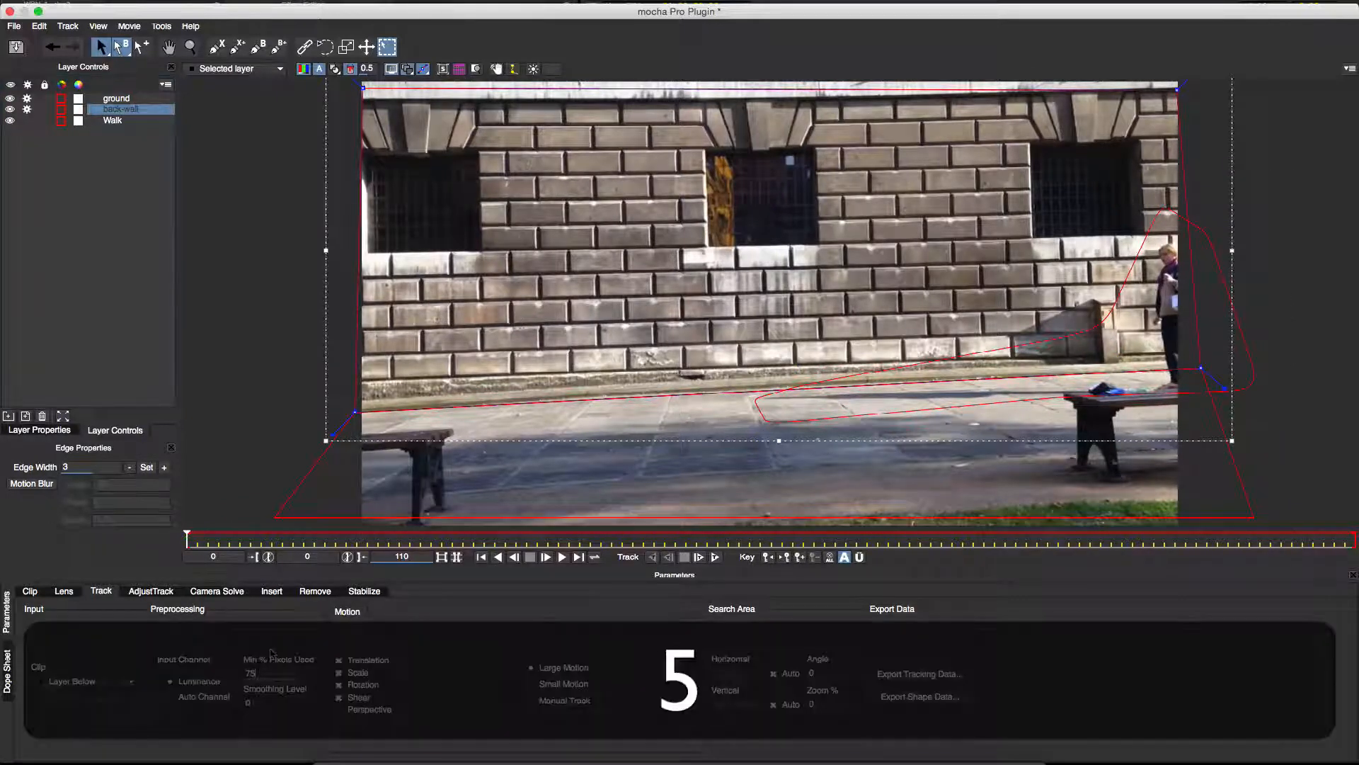
key(Return)
click(339, 709)
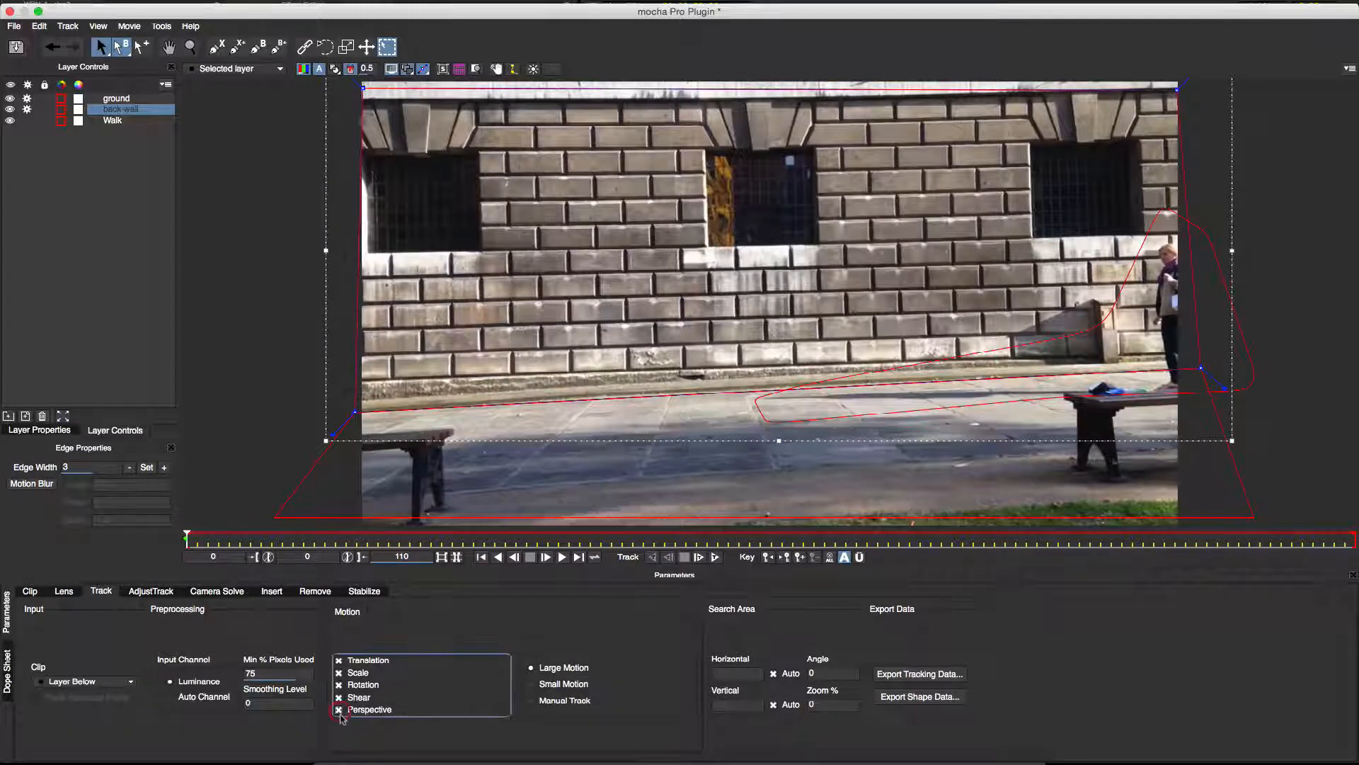
Set the ground layer's minimum % pixels used to 75 and enable Perspective motion for it.
click(305, 521)
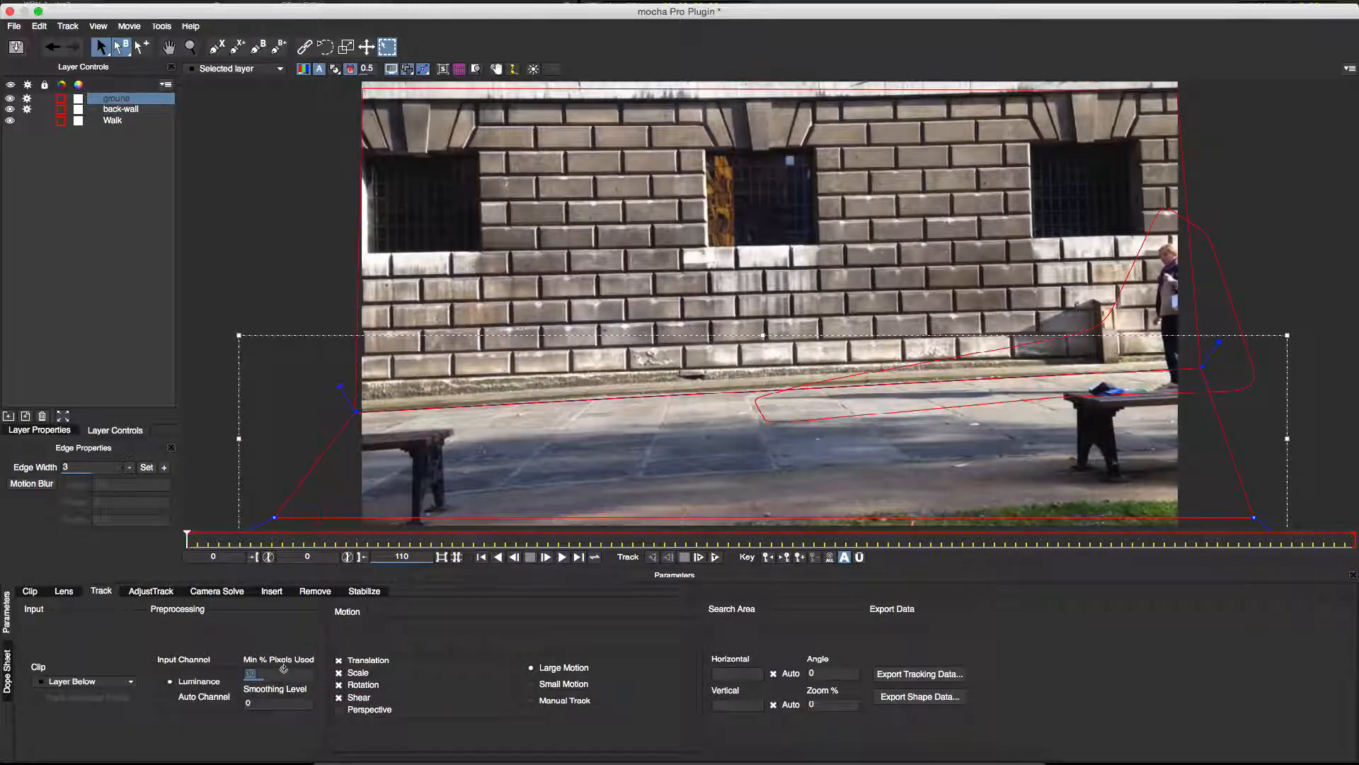
text(75)
key(Return)
click(340, 709)
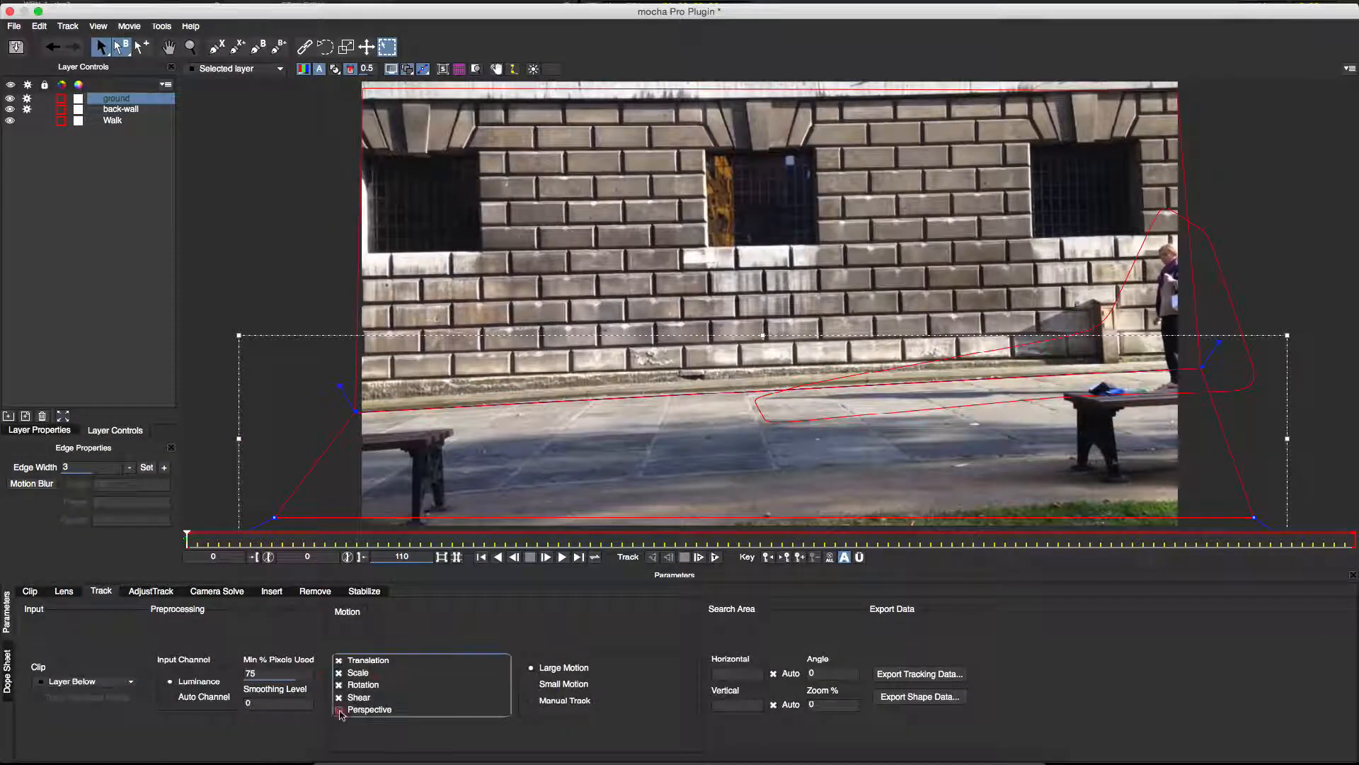
Go to frame 52 and move the Walk layer to the top of the layer stack.
drag(190, 540, 738, 543)
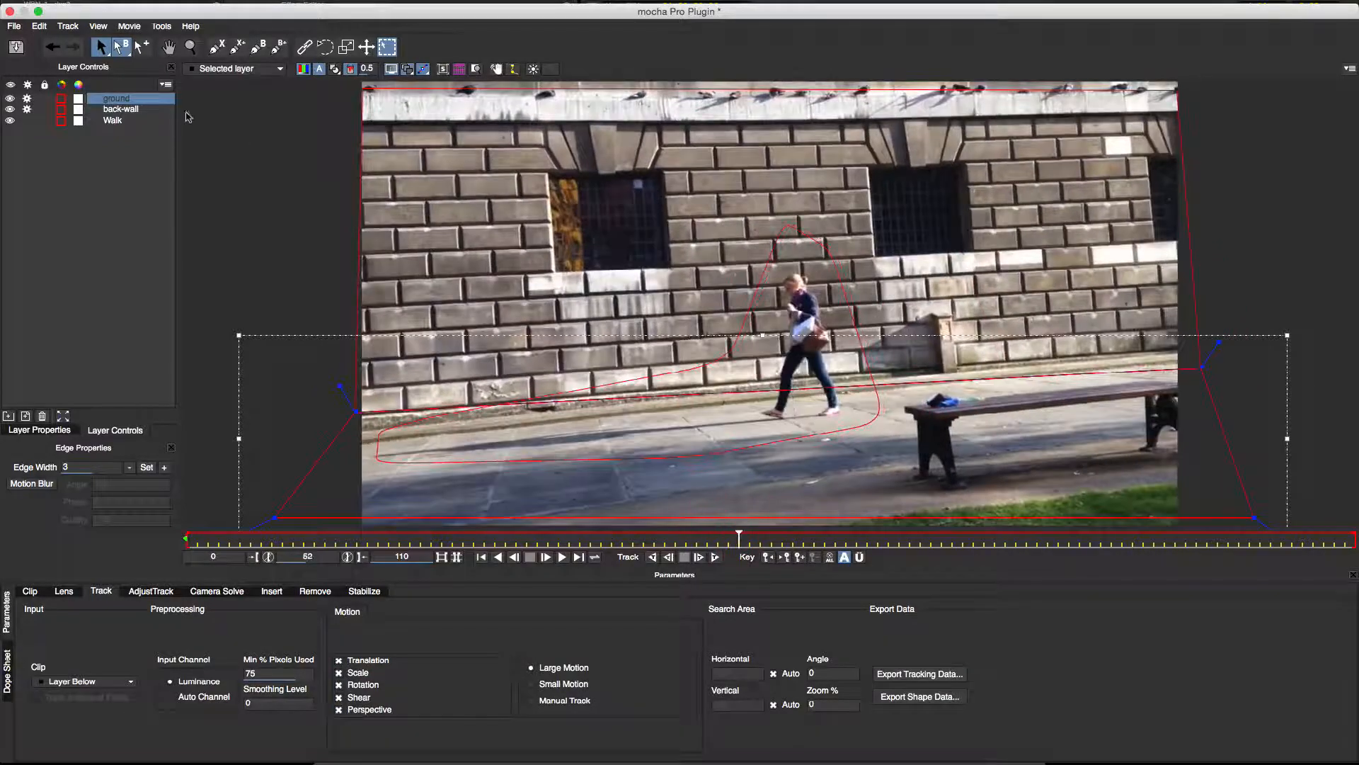
click(120, 124)
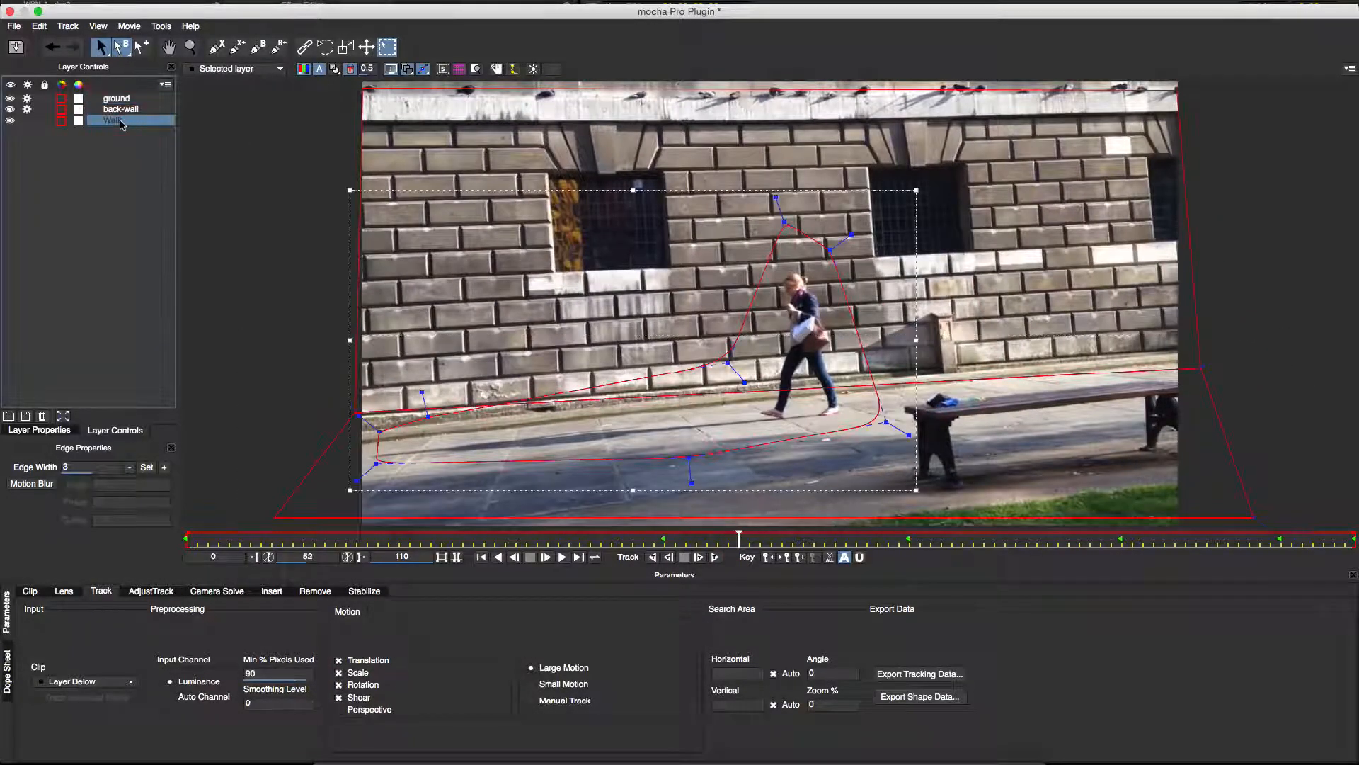
drag(120, 124, 121, 95)
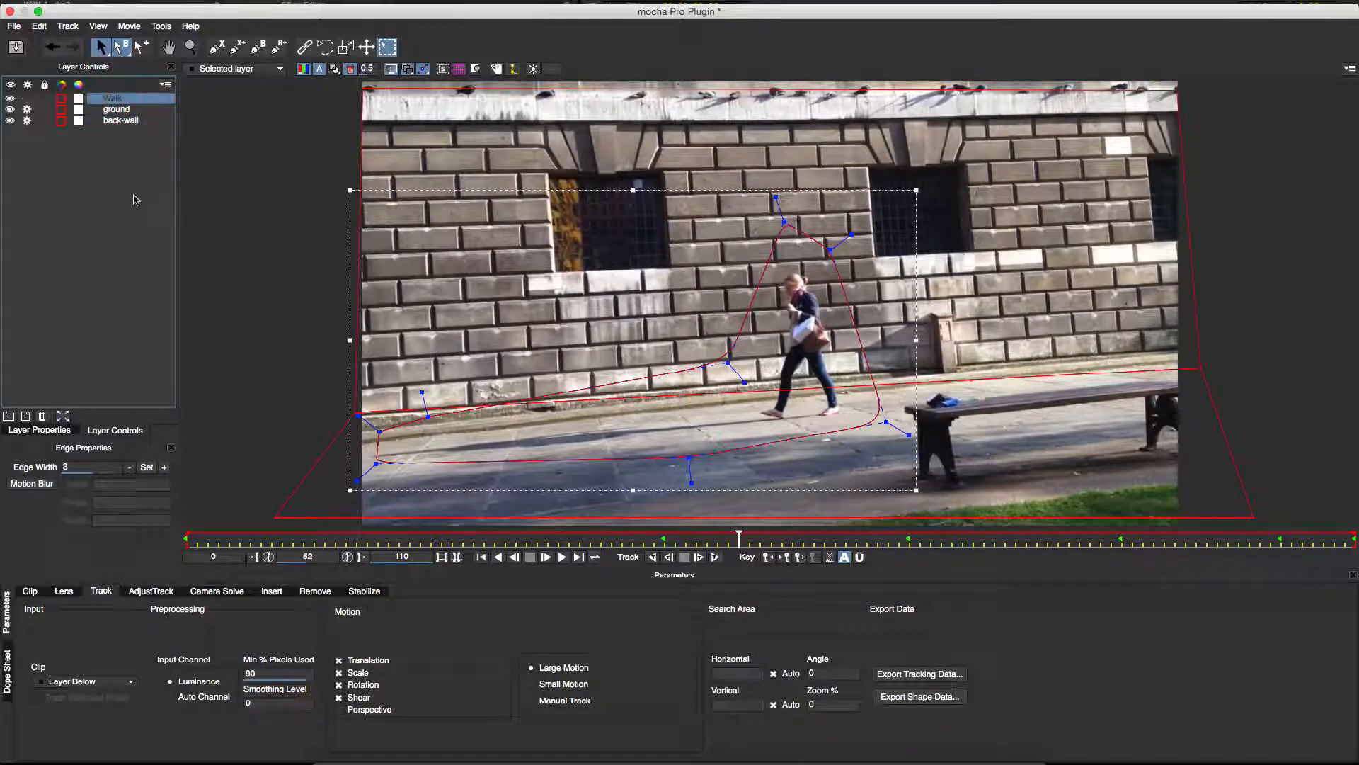
Preview the selected track mattes of the ground and back-wall layers around the walker, then hide the mattes and deselect the layers.
click(124, 112)
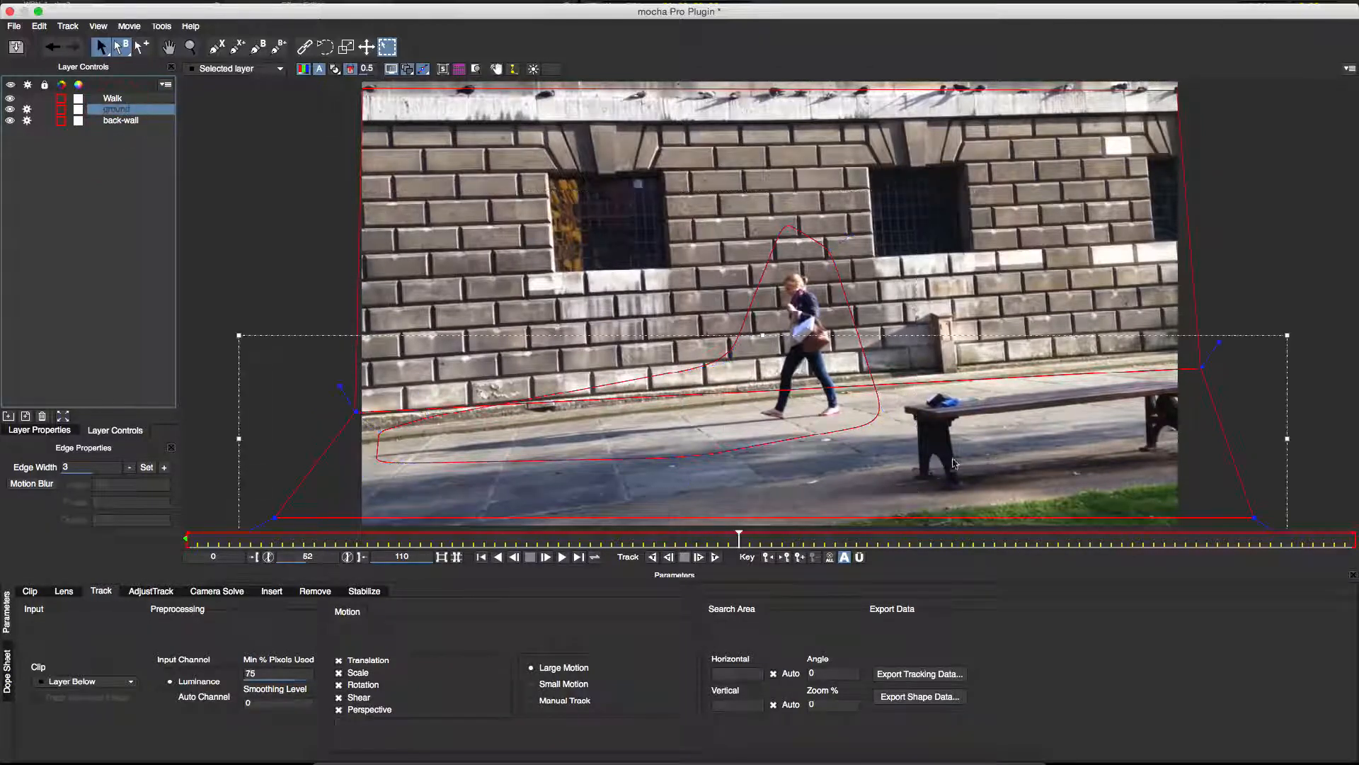
click(123, 121)
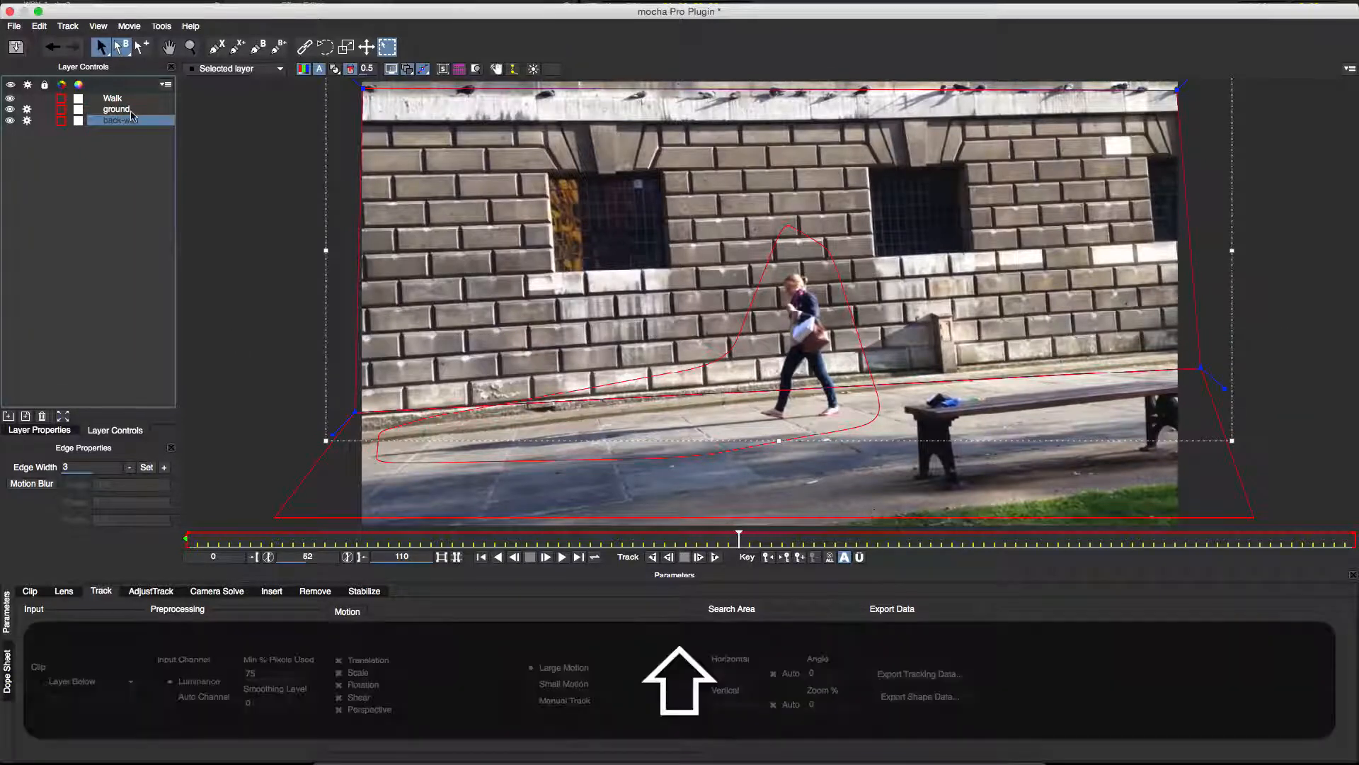
shift+click(132, 111)
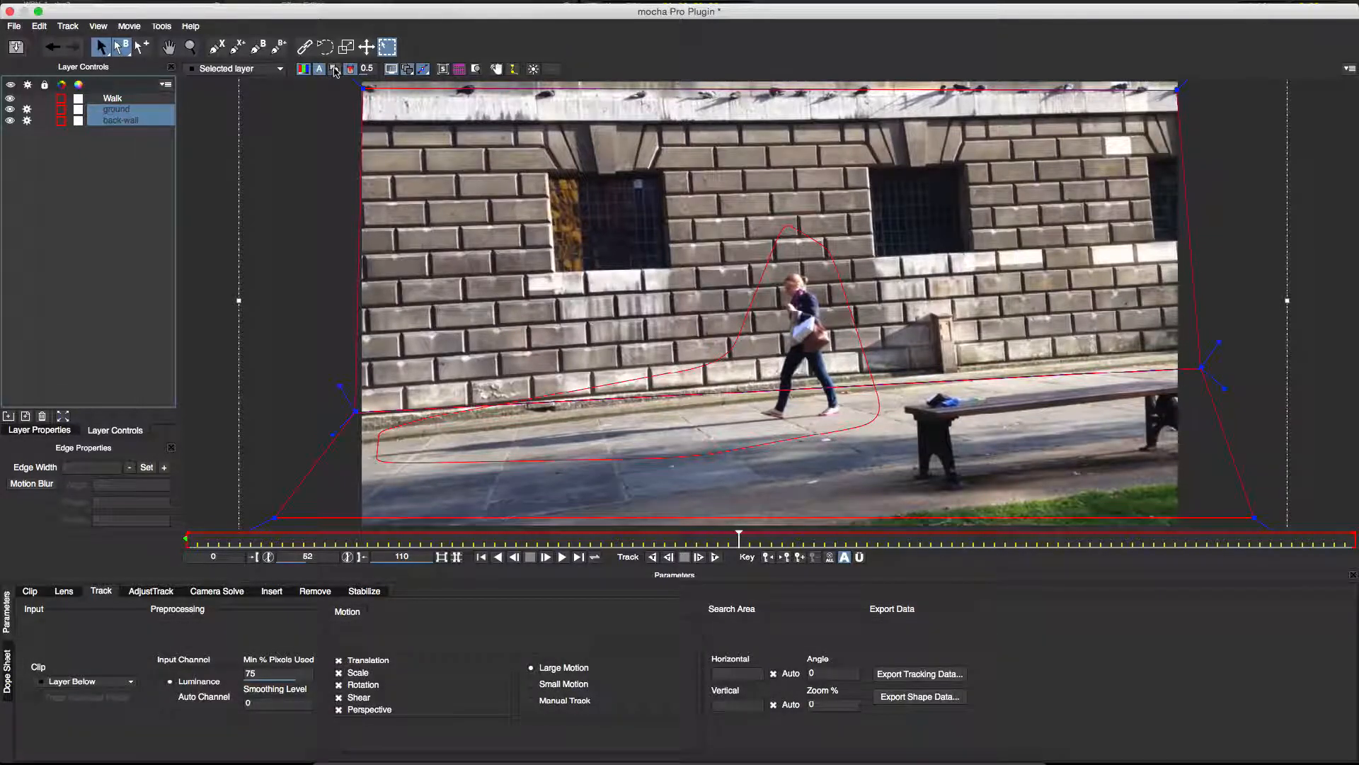
click(333, 70)
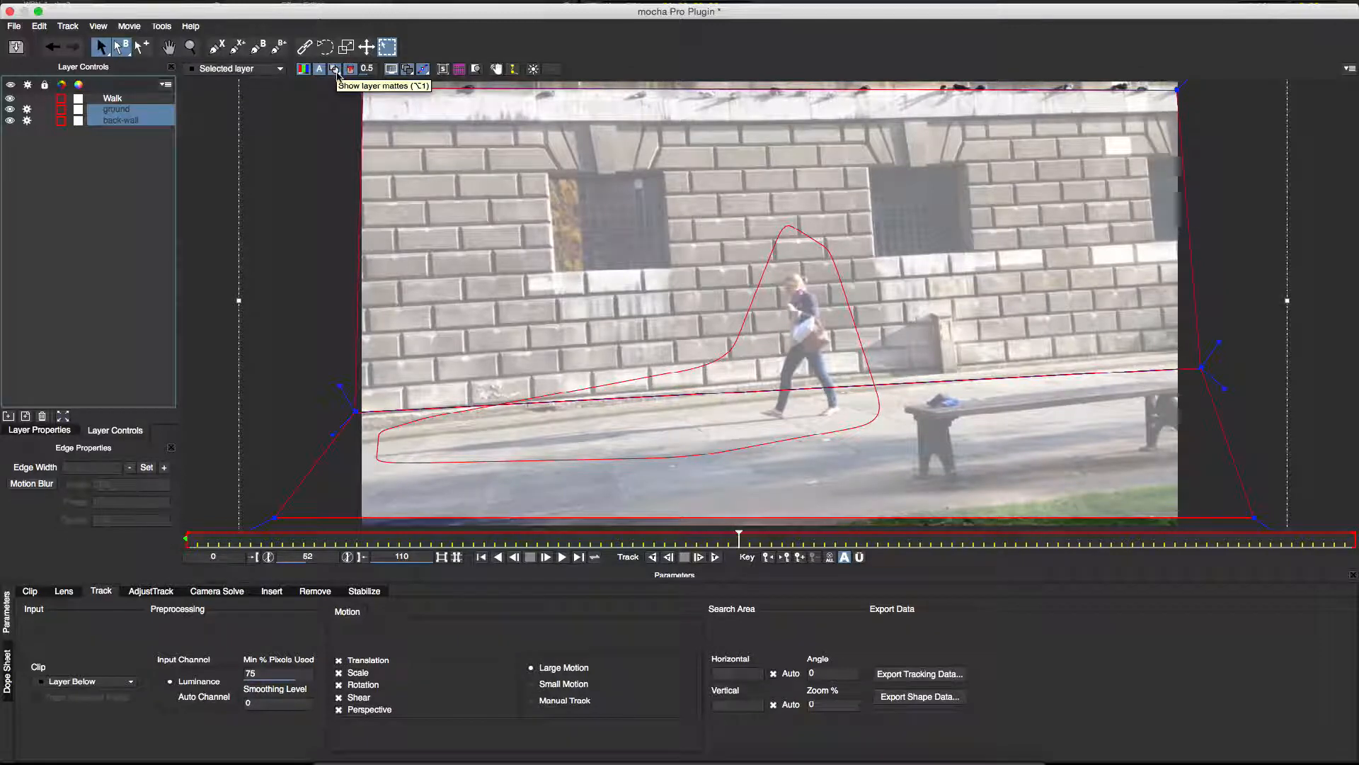
click(335, 73)
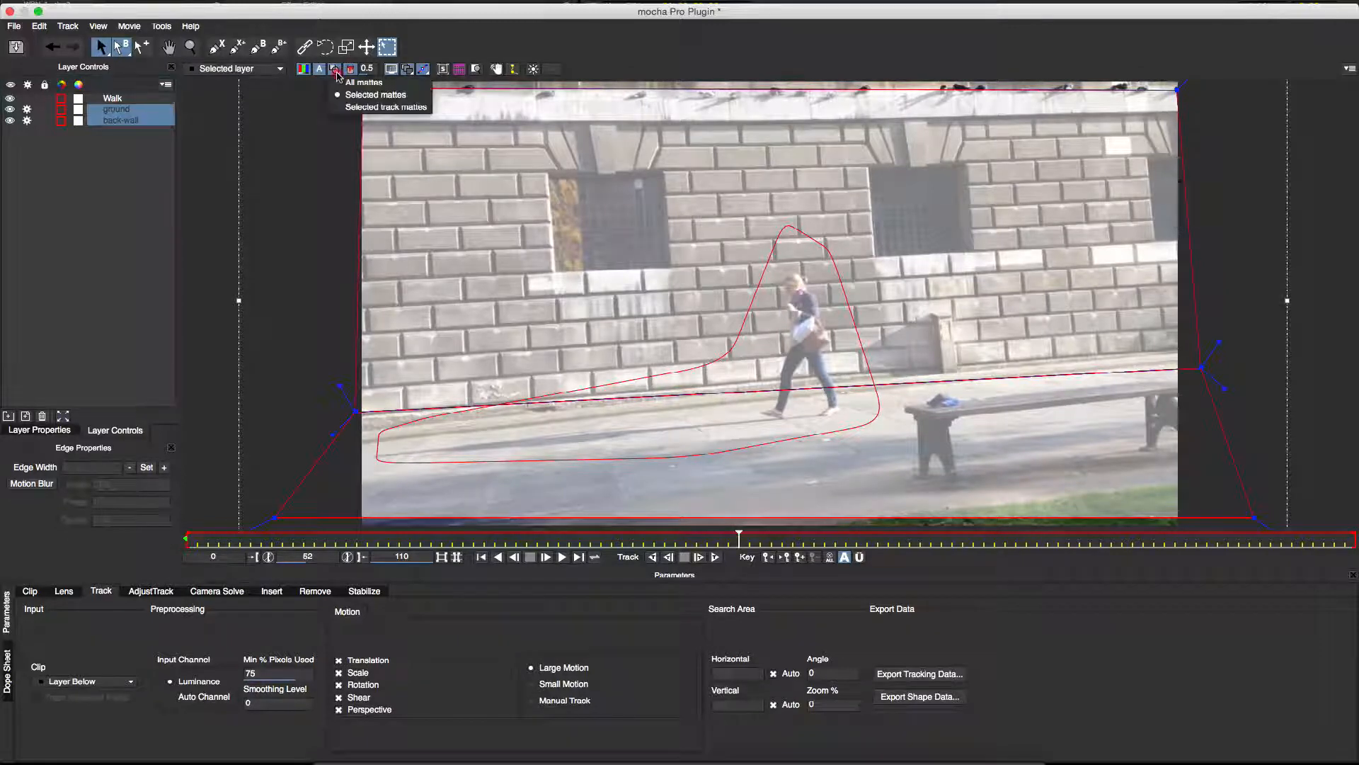
click(357, 106)
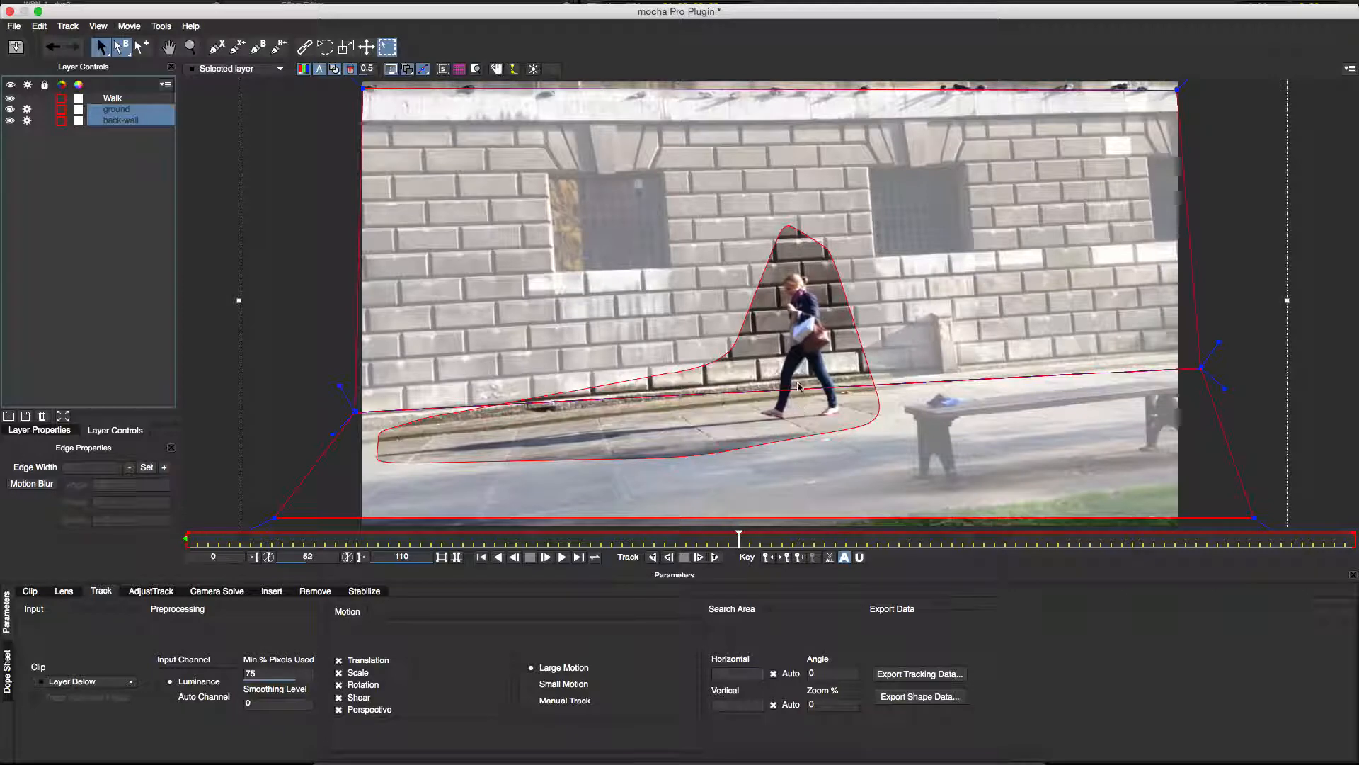
click(335, 68)
click(105, 190)
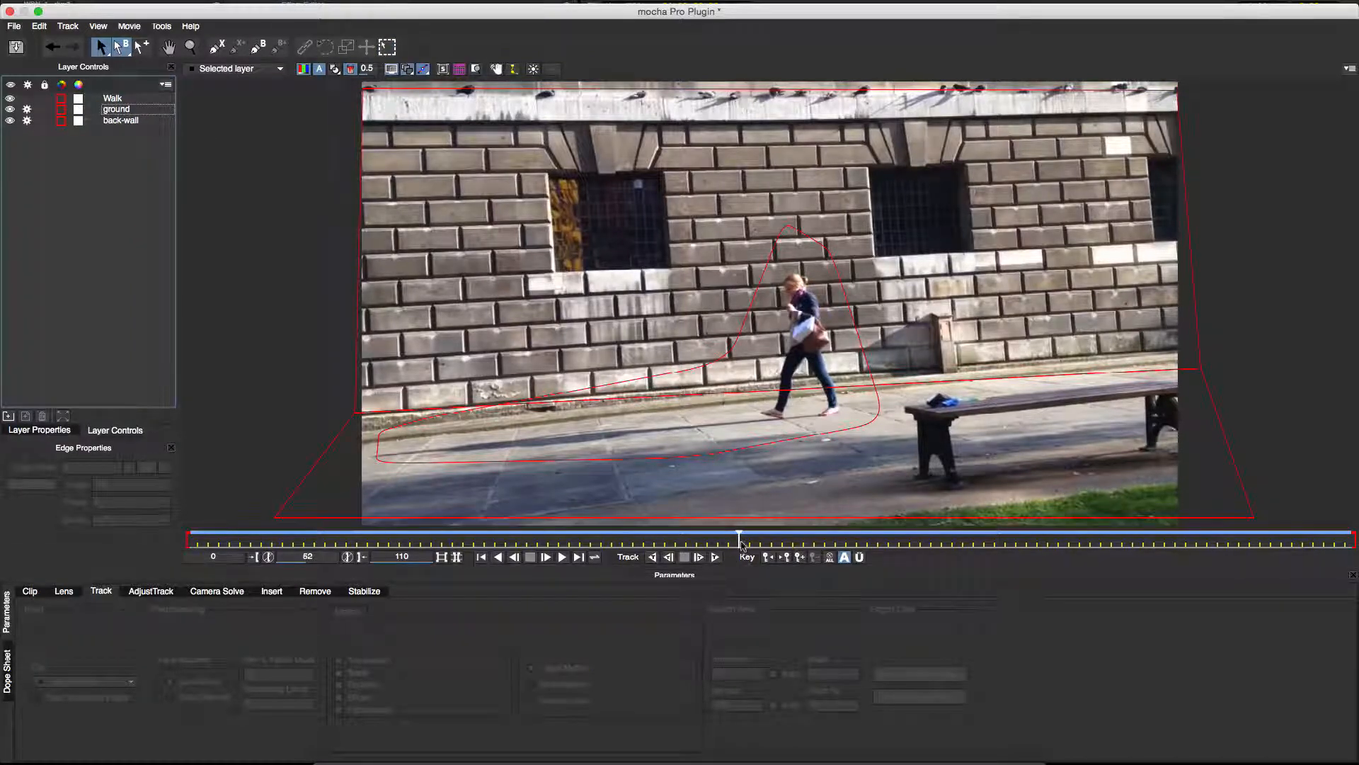
Return to frame 0 and track the ground and back-wall layers forwards through frame 110.
drag(741, 545, 139, 541)
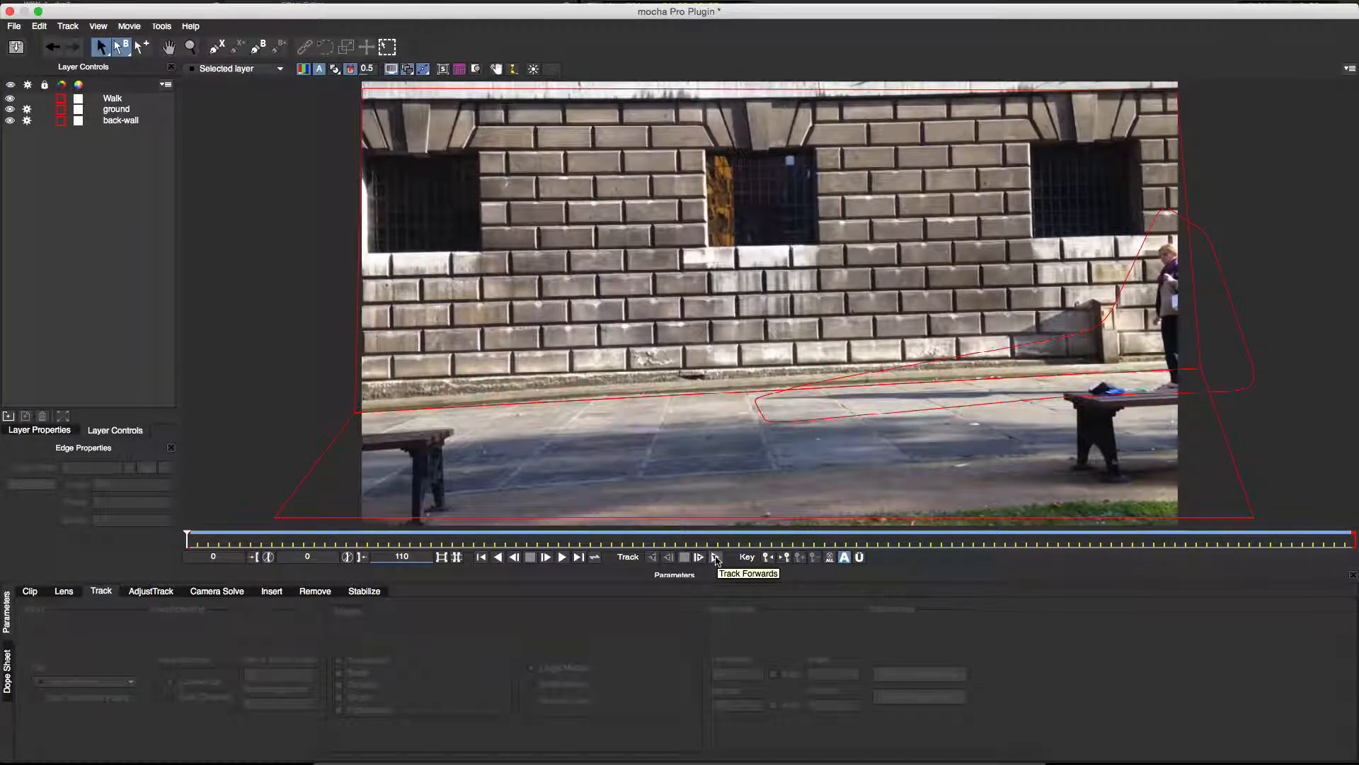
click(716, 557)
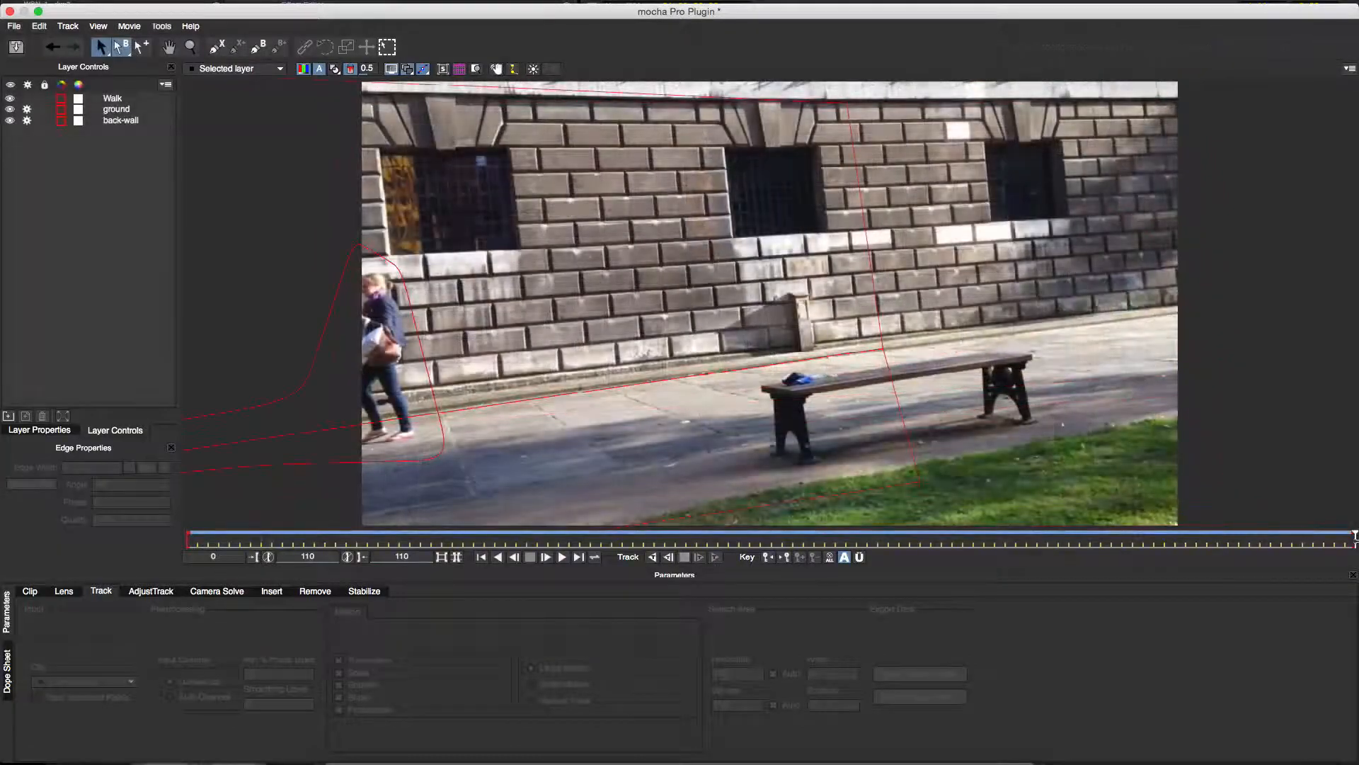
mouse_move(1350, 538)
mouse_down()
mouse_move(248, 532)
mouse_move(1353, 535)
mouse_up()
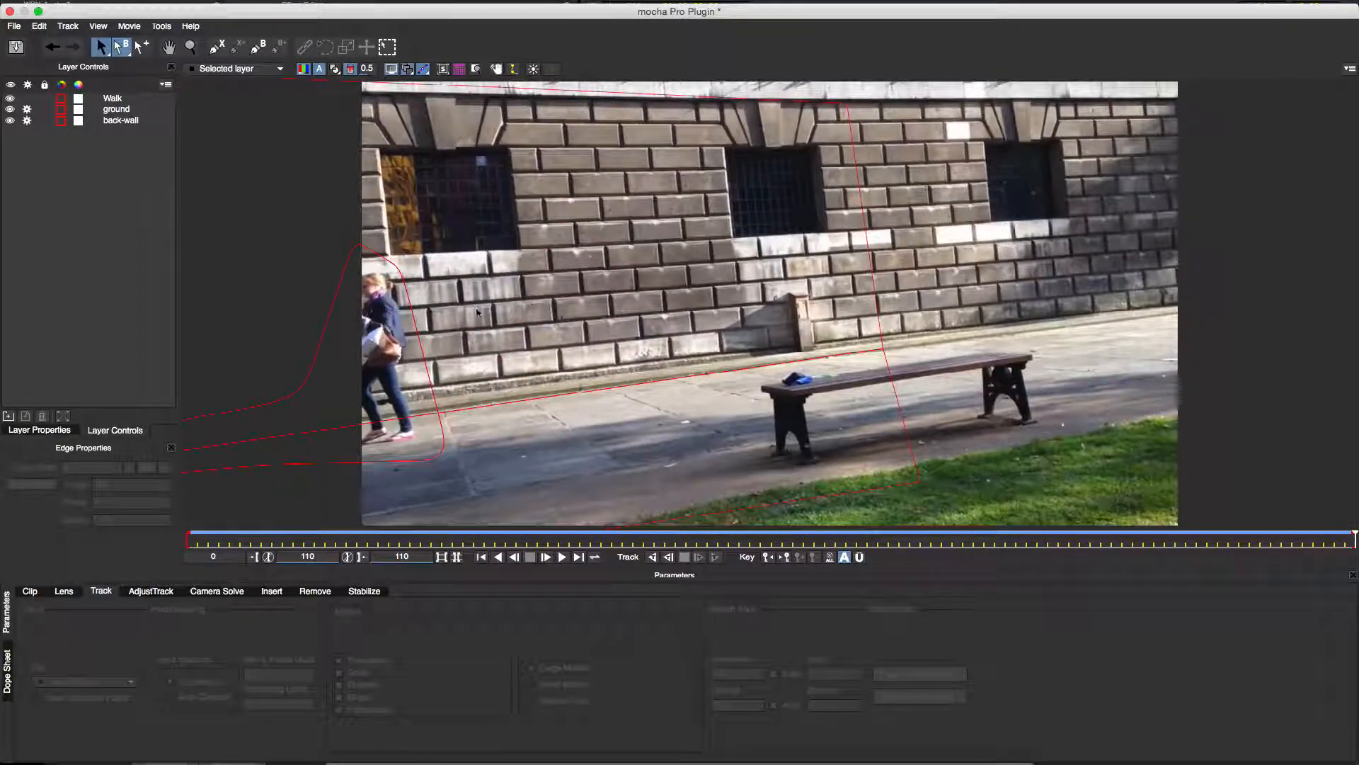
With Uberkey on, extend the ground and back-wall shapes past the frame's right edge at frame 110 and past its left edge at frame 0.
click(879, 352)
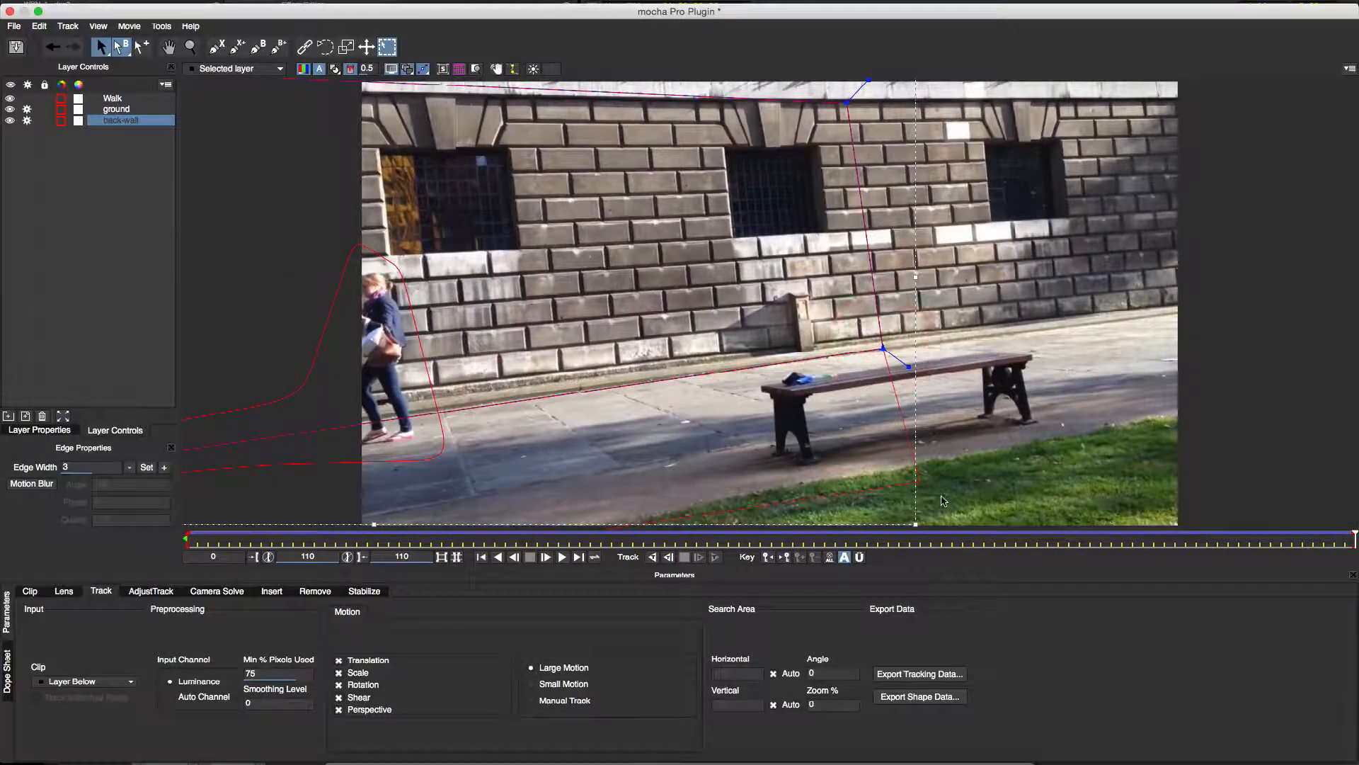
shift+click(121, 109)
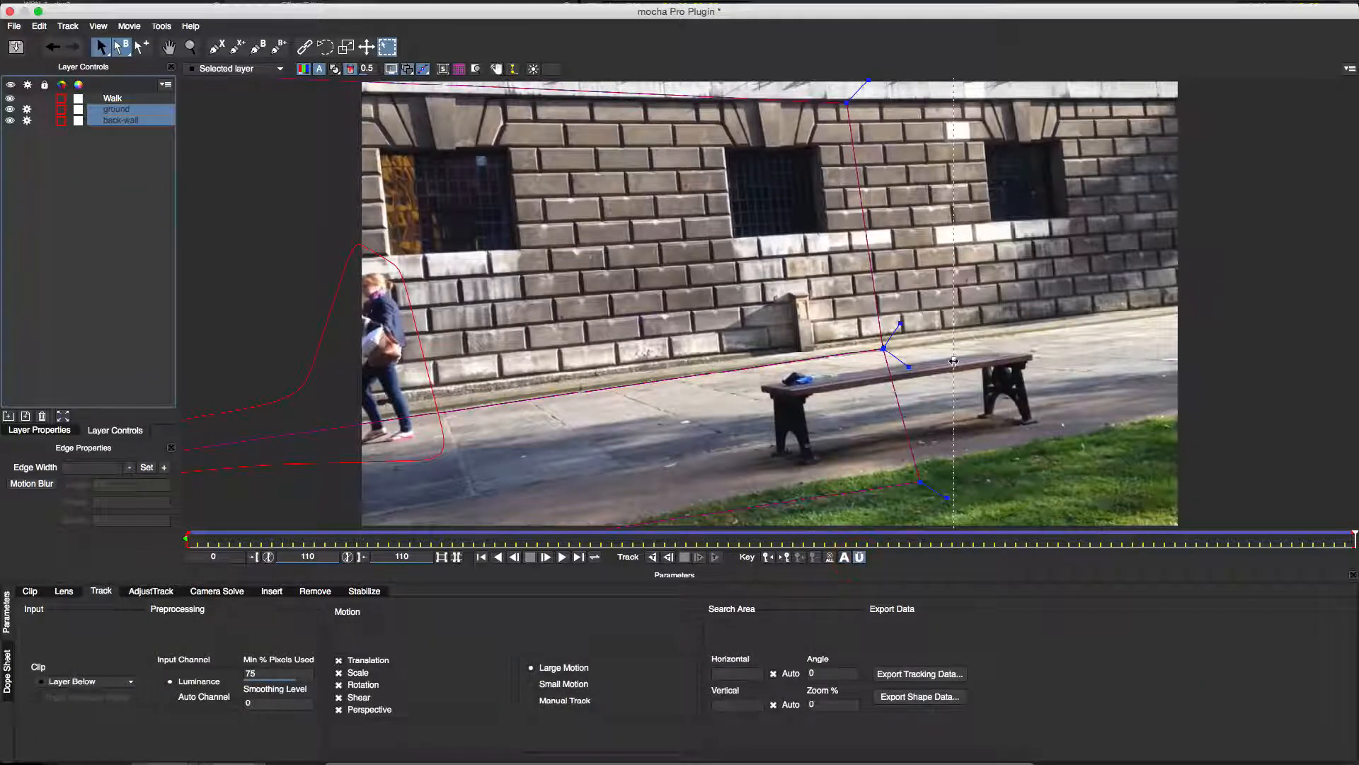
drag(955, 359, 1299, 356)
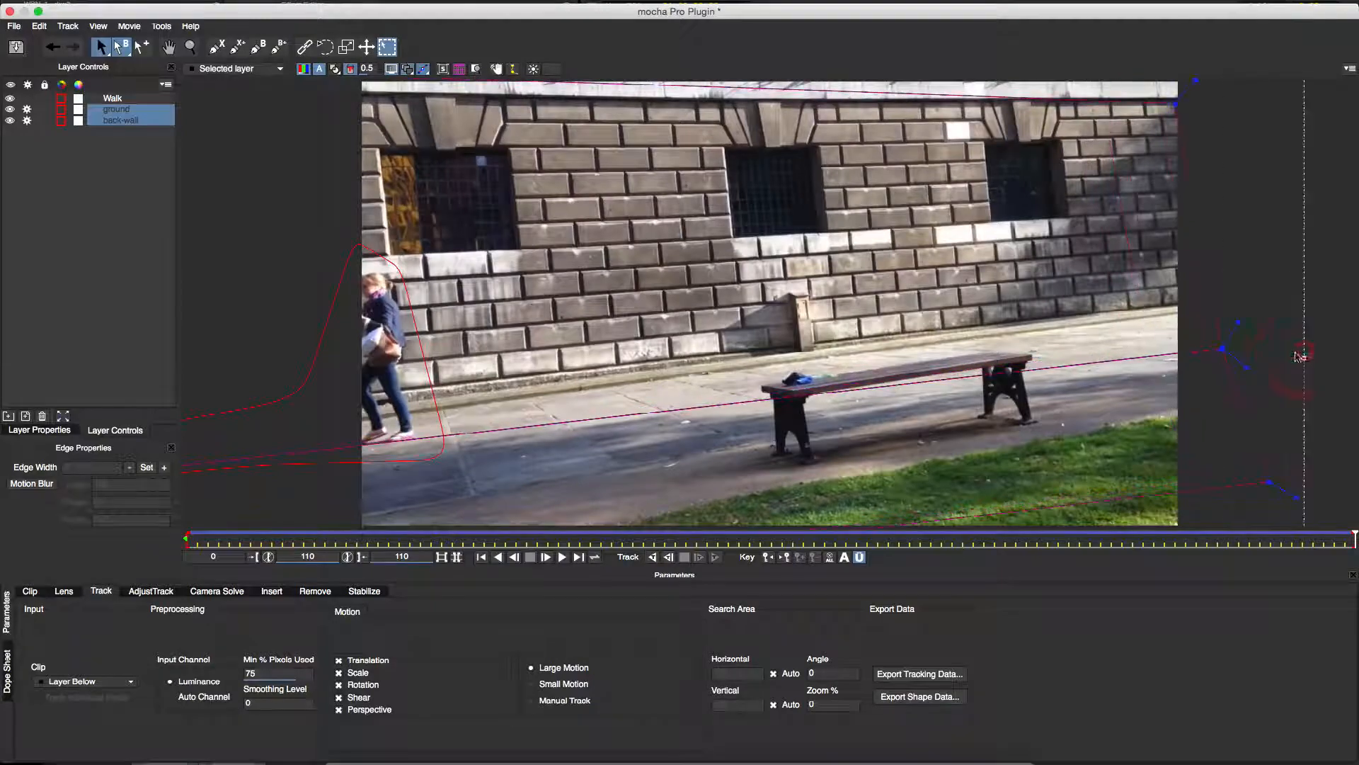
drag(624, 536, 113, 547)
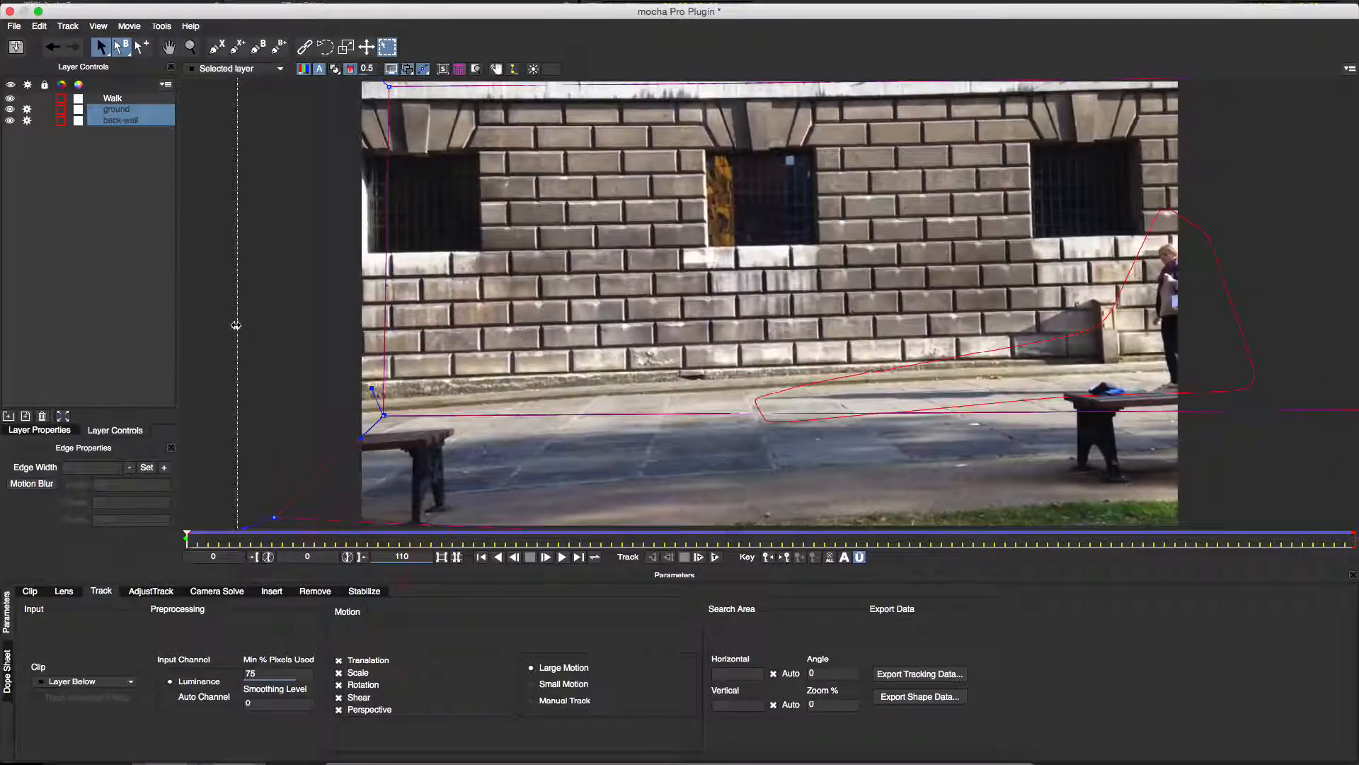
drag(400, 538, 69, 524)
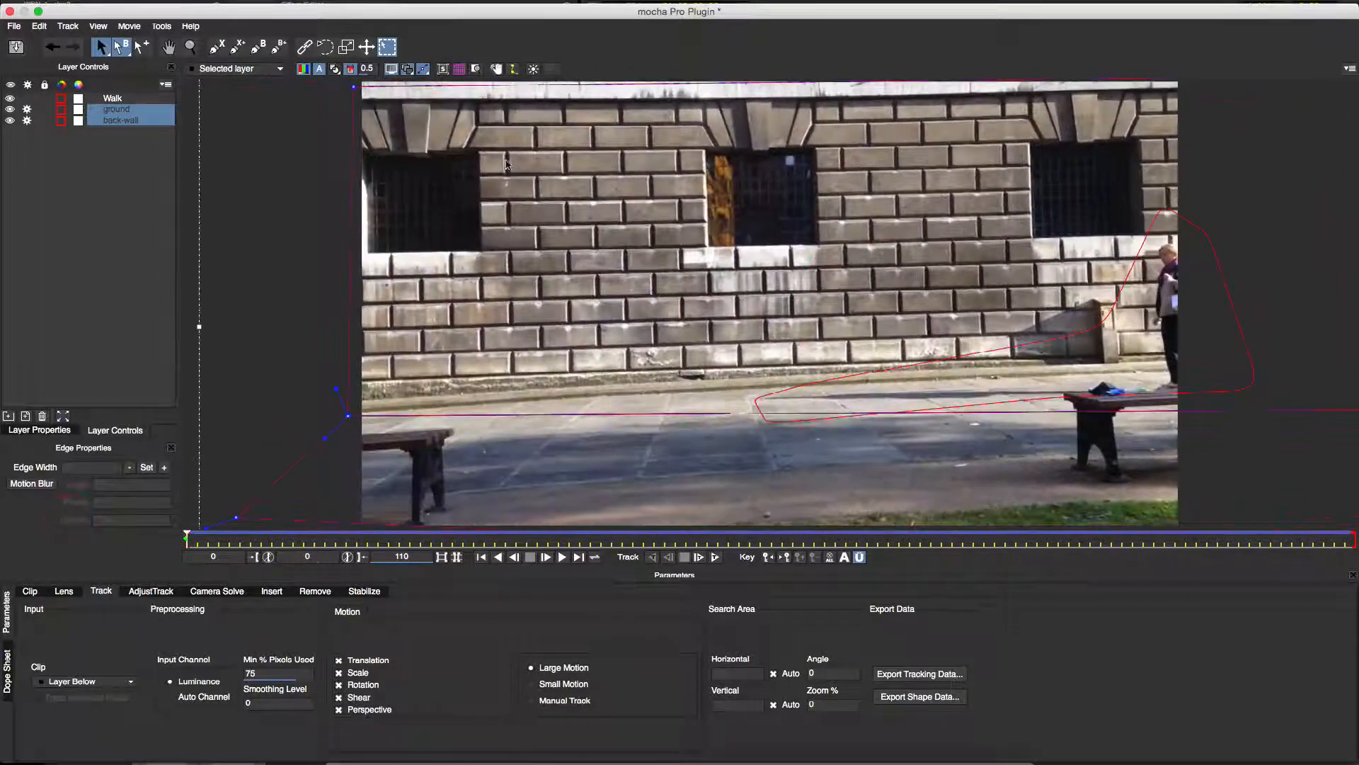
Align the corners of back-wall's planar surface with the wall's masonry lines, then show the planar grid and hide the surface.
click(120, 121)
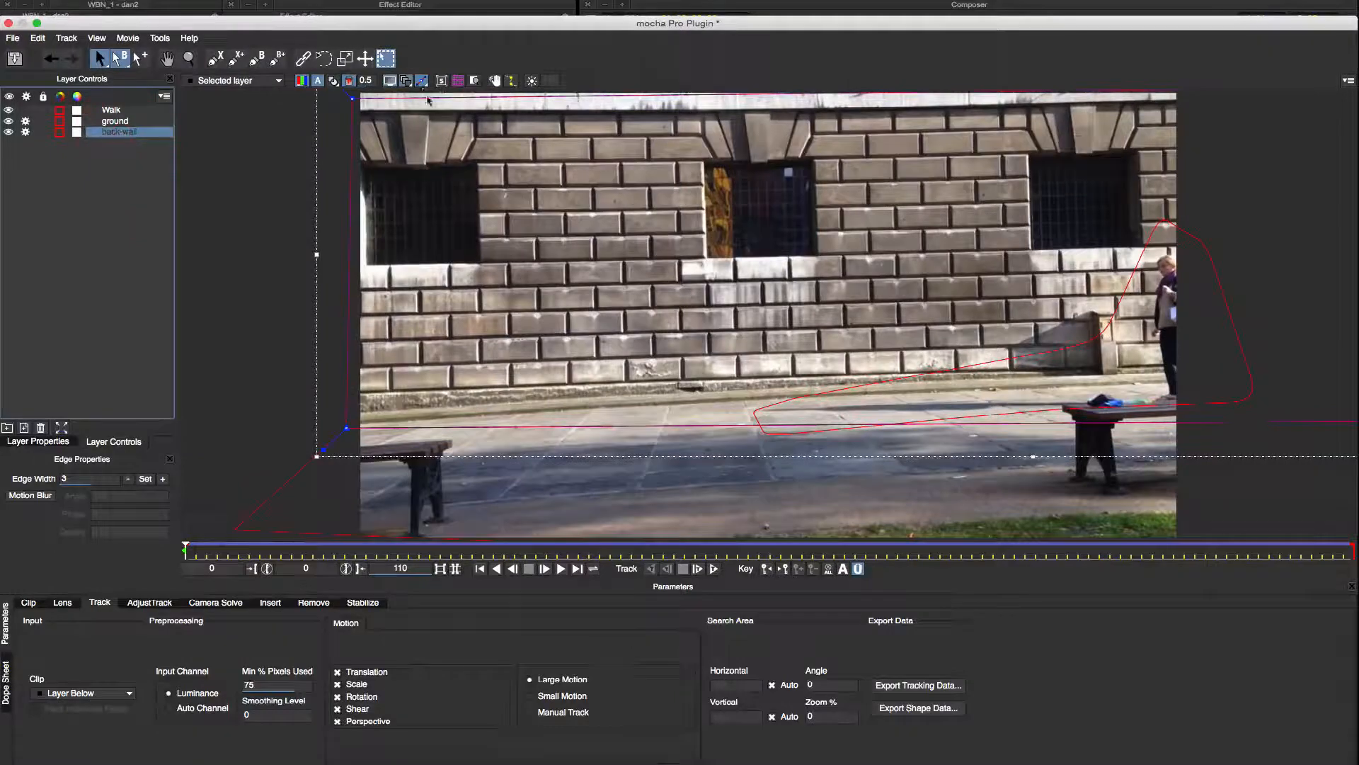
click(441, 80)
drag(462, 138, 364, 114)
drag(459, 382, 367, 383)
drag(257, 110, 363, 116)
drag(1076, 384, 1076, 365)
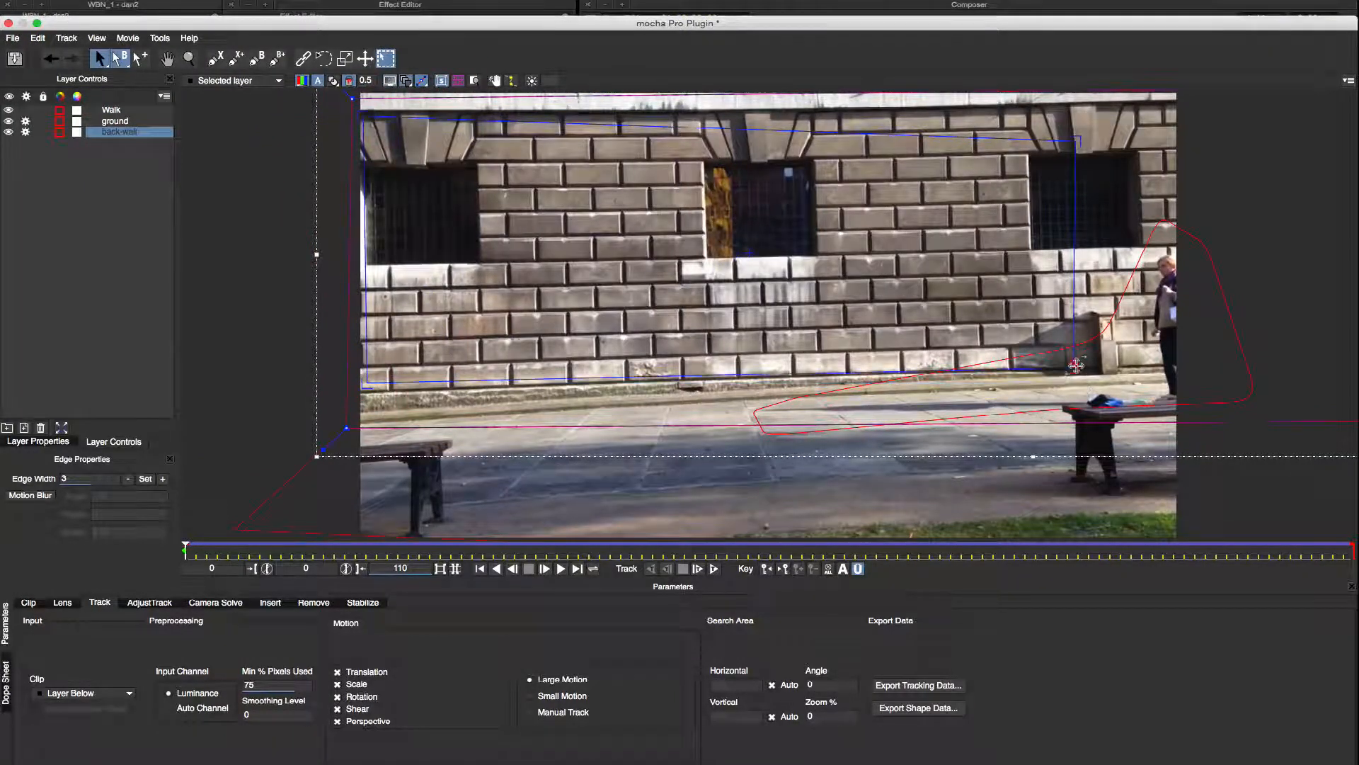
drag(1076, 138, 1063, 128)
click(459, 80)
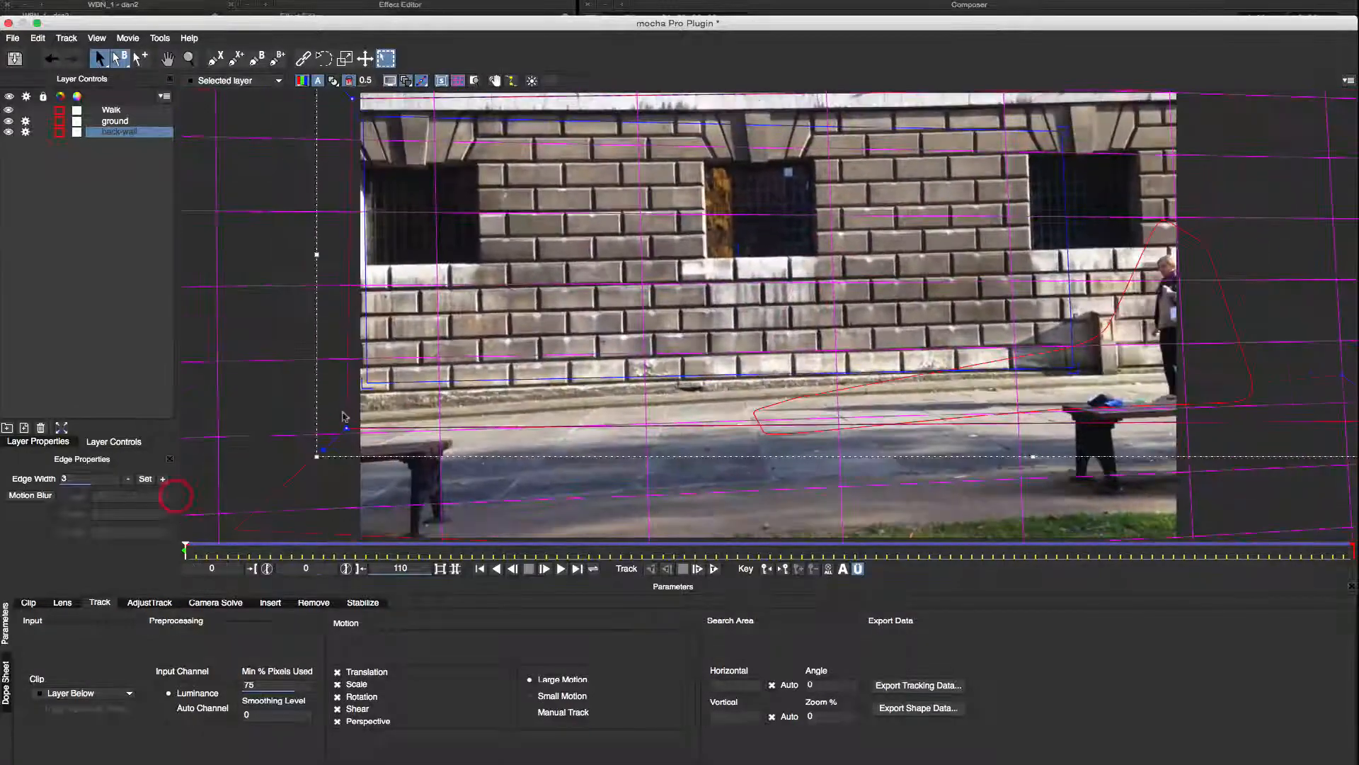
click(443, 81)
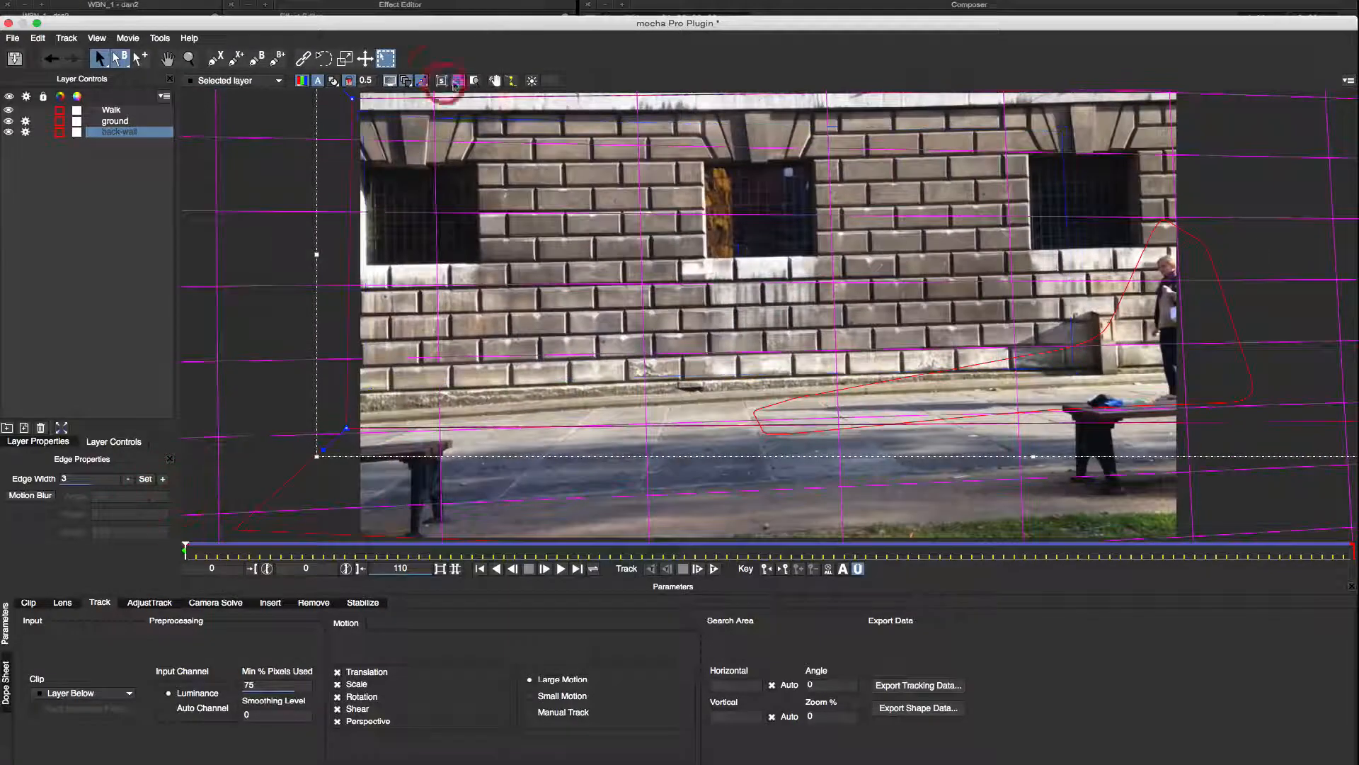
Enable processing for the Walk layer only, and render its Remove result on frame 52.
click(113, 110)
drag(185, 555, 737, 593)
click(314, 603)
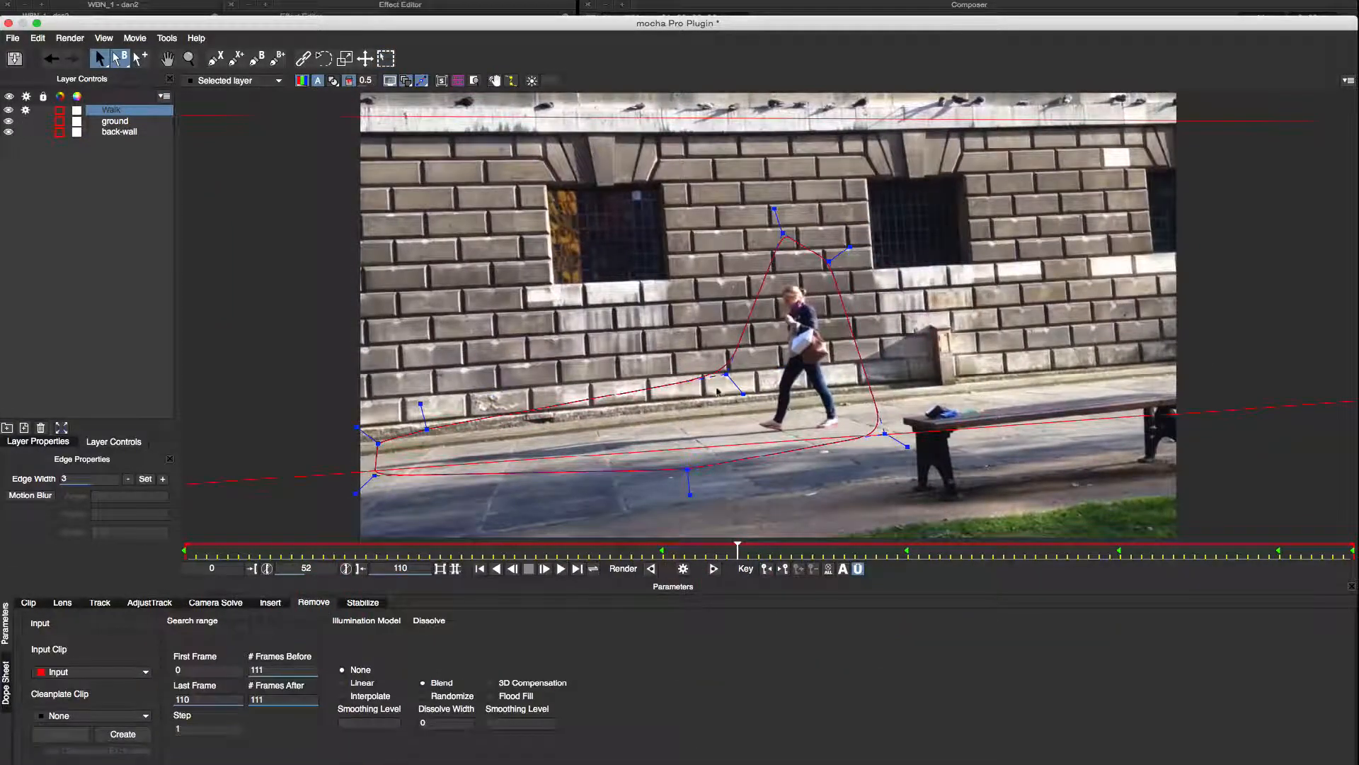
click(684, 569)
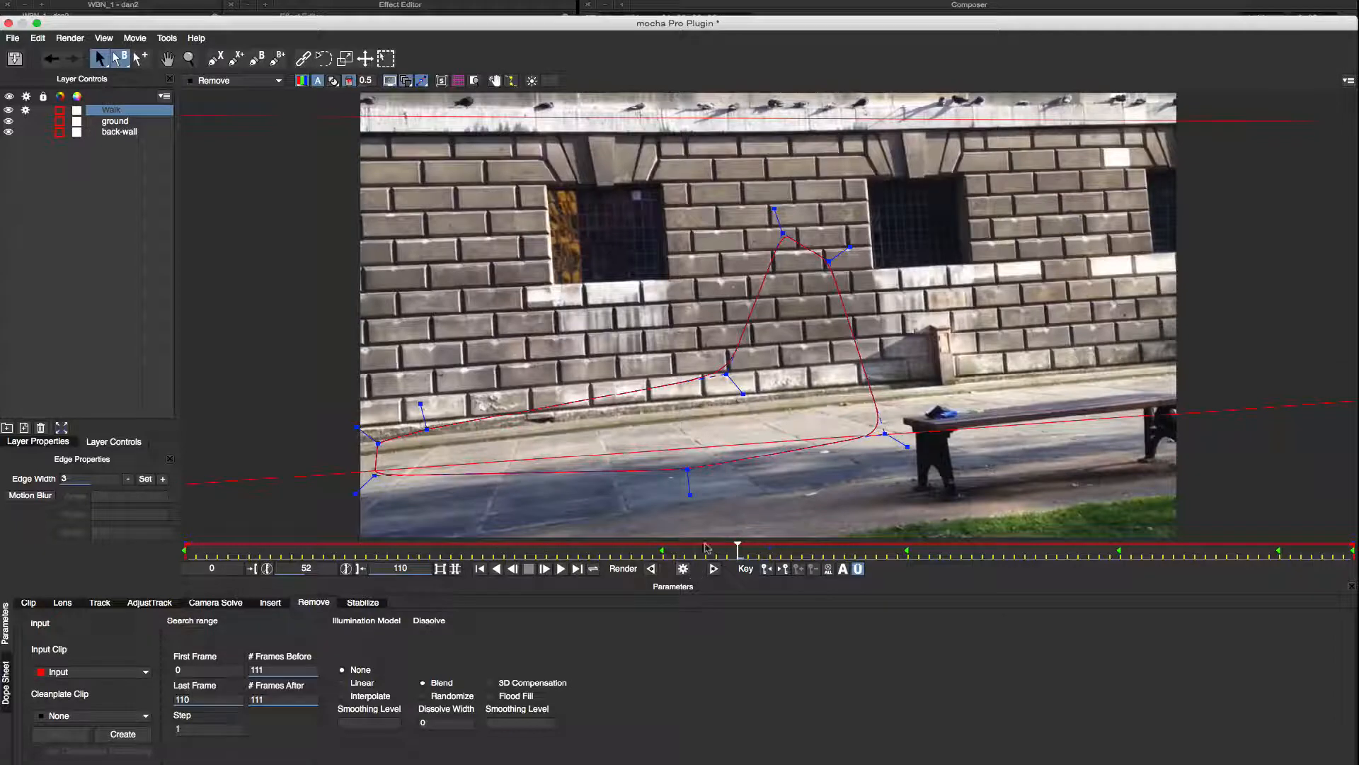
Render the removal forwards from frame 52, stop at frame 56, and scrub back over the rendered frames to frame 50.
click(714, 570)
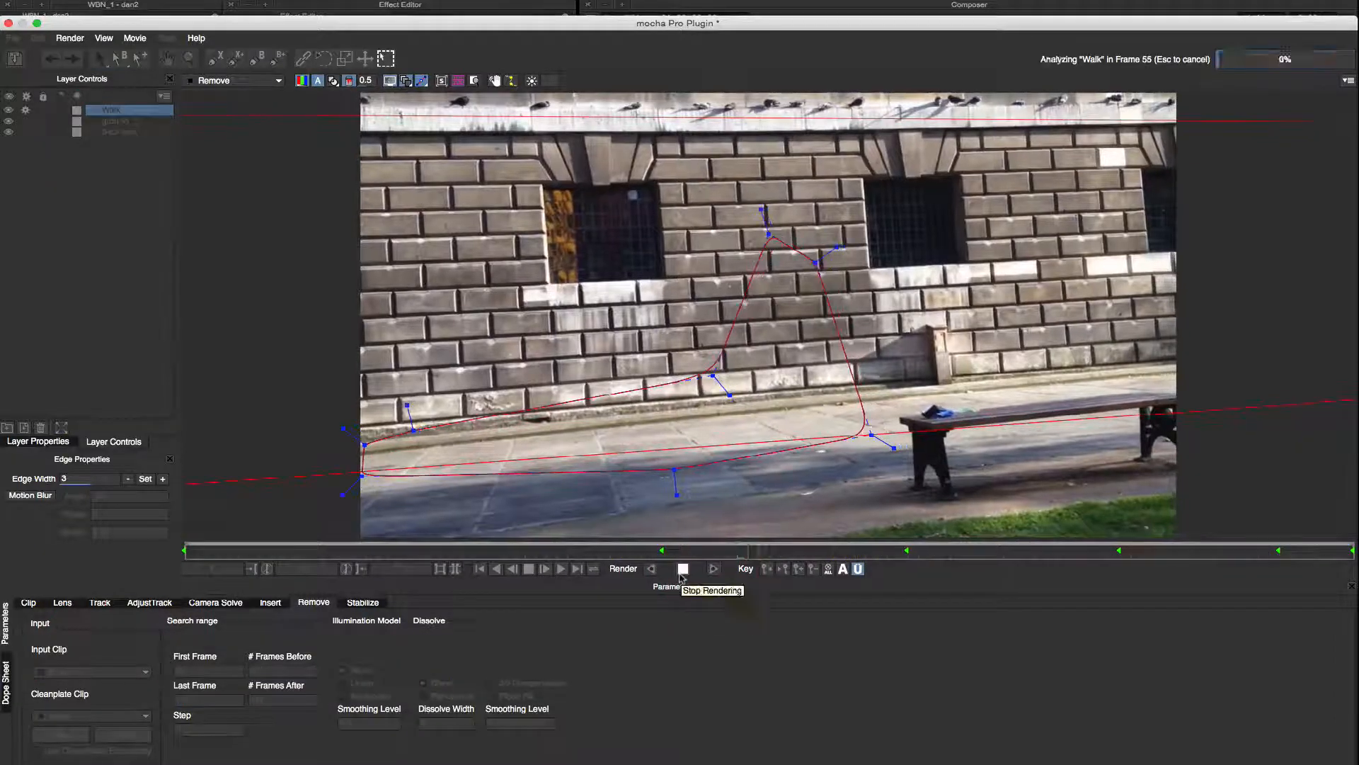
click(682, 570)
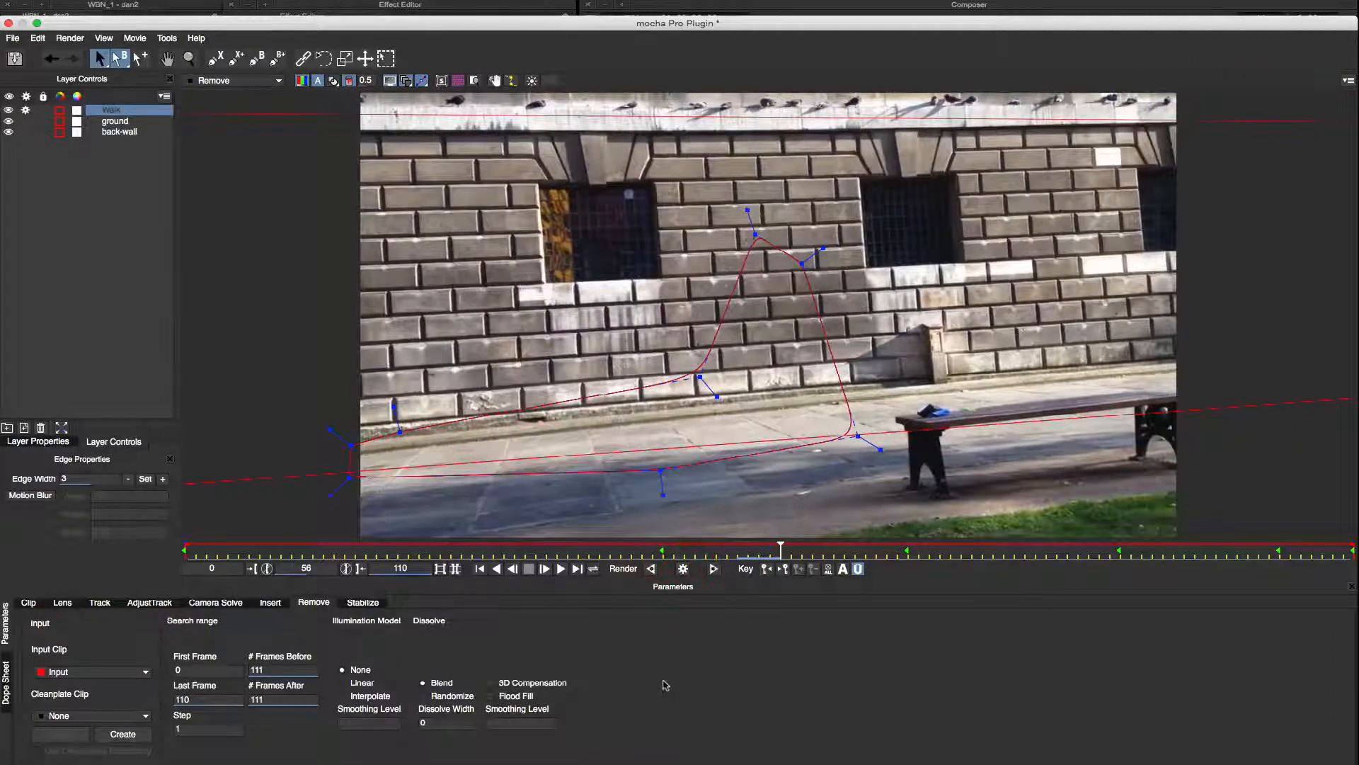
drag(781, 551, 716, 550)
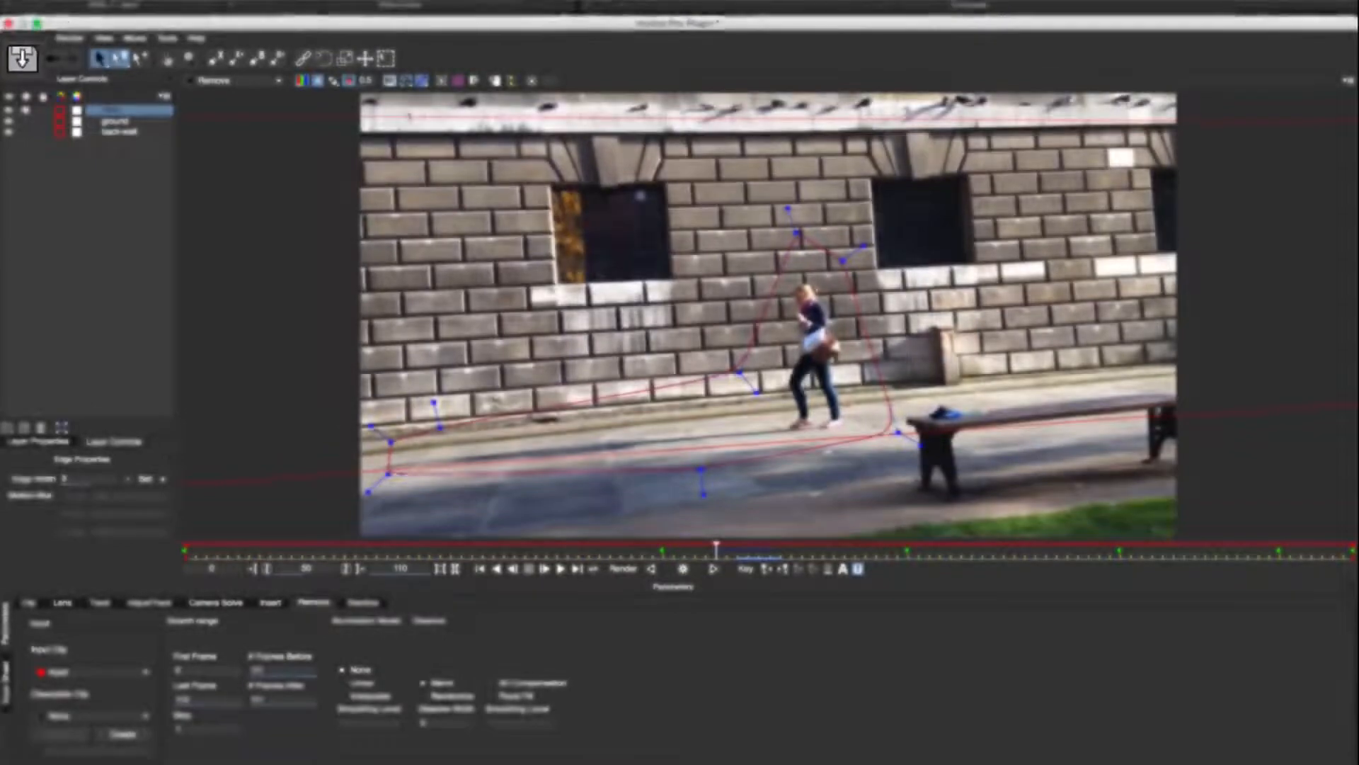
Save the mocha Pro project, return to the Avid timeline and go to 01:00:01:09 in the walk001.png shot.
click(17, 58)
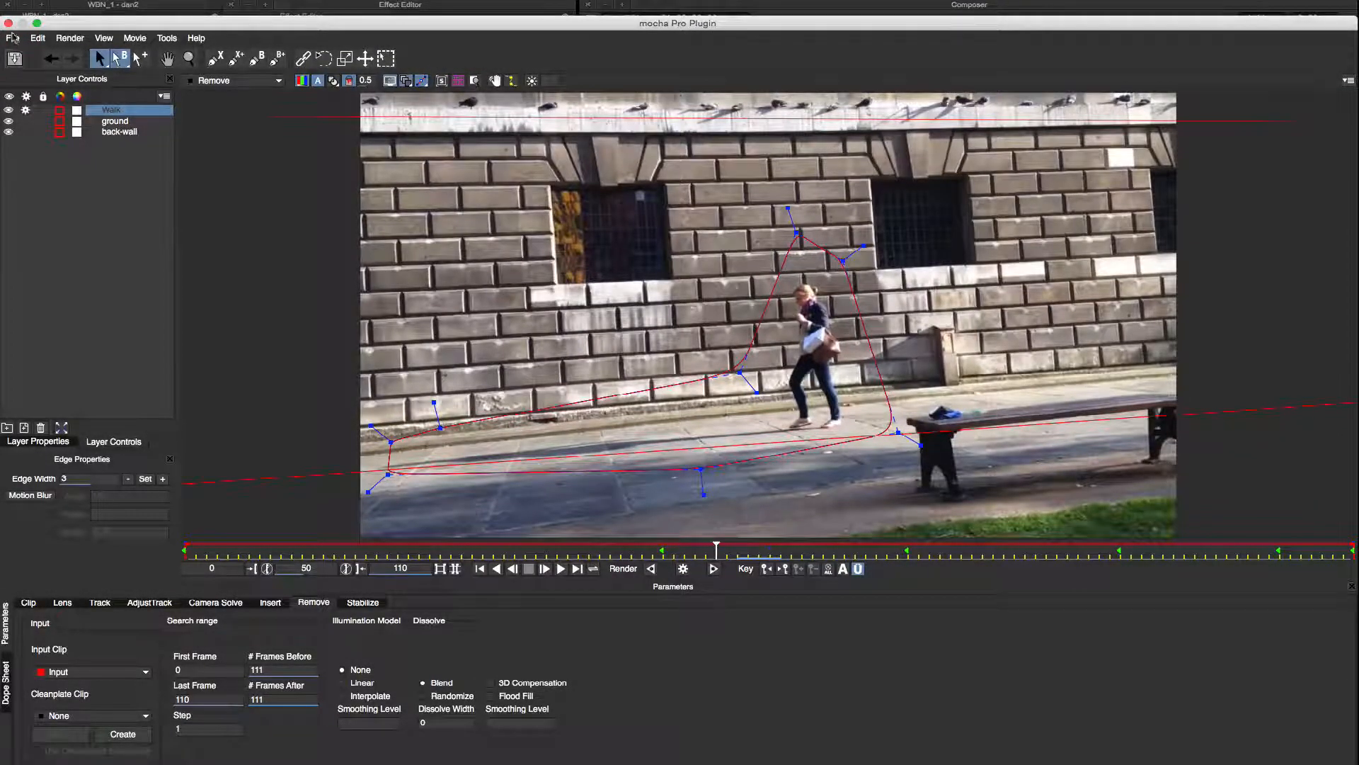
click(9, 23)
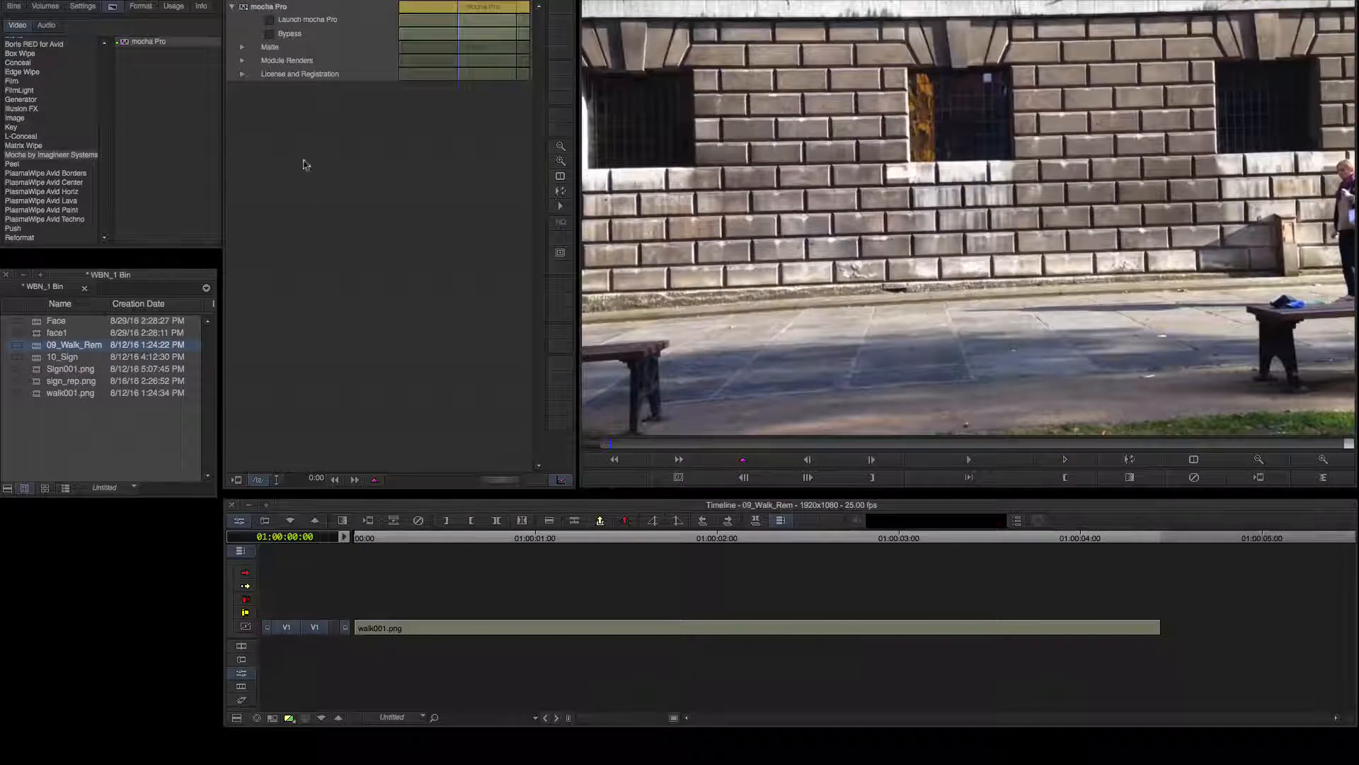
drag(619, 444, 837, 439)
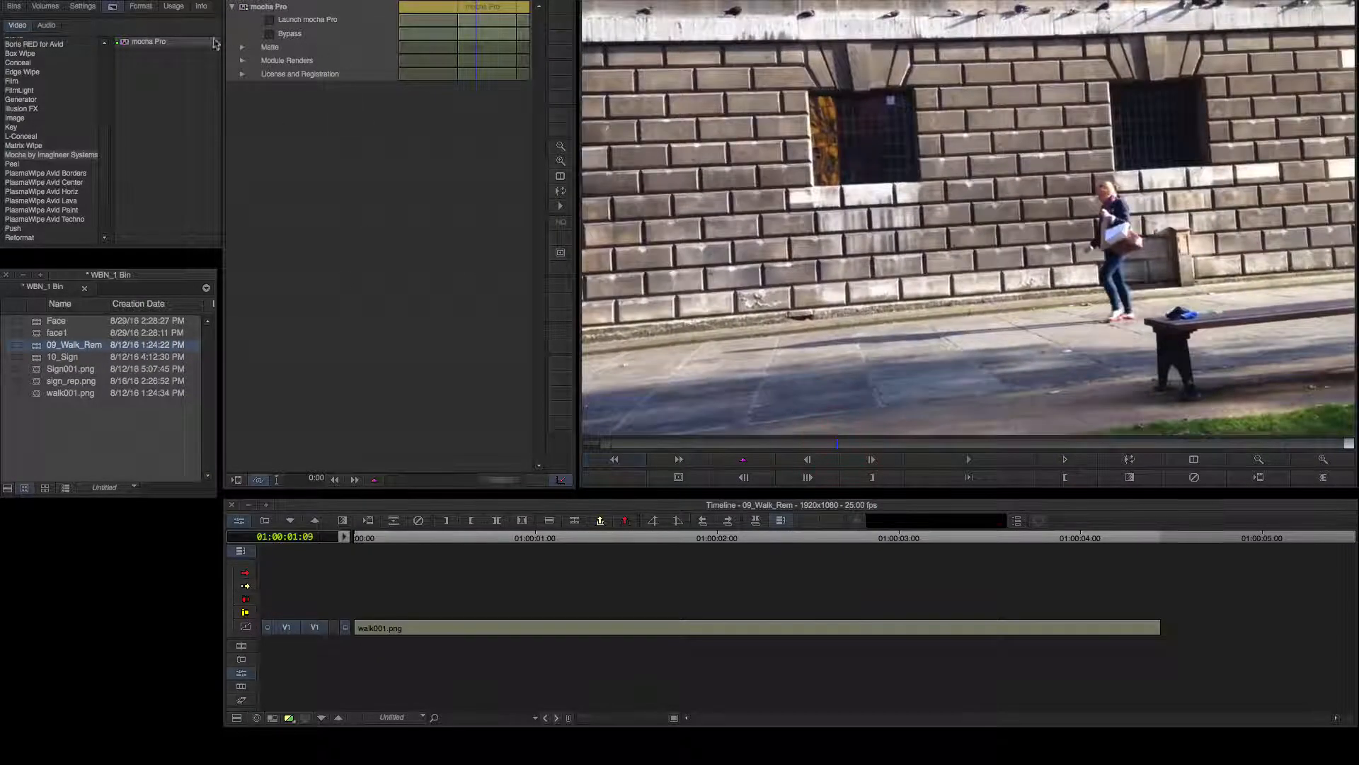
Set the mocha Pro effect's module render to Remove in Avid's effect settings and enable rendering.
click(242, 62)
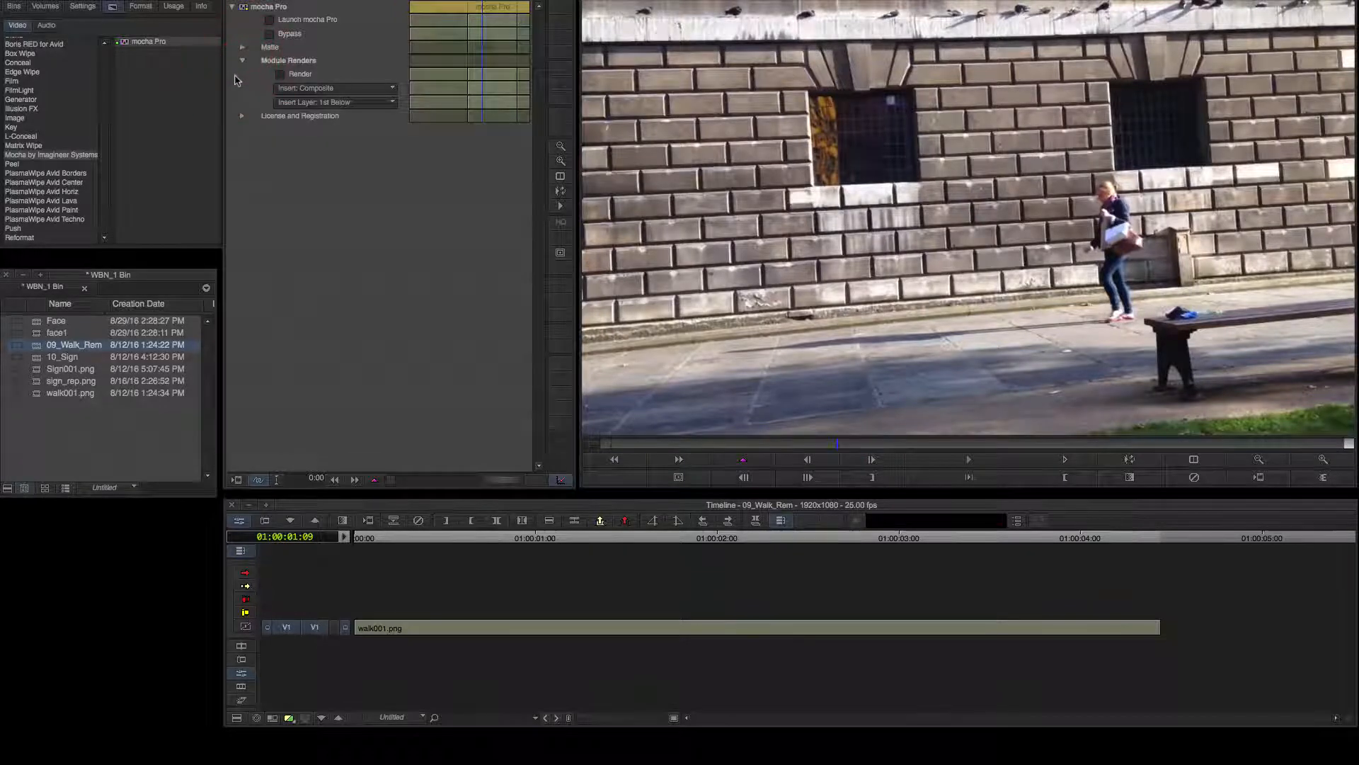
click(306, 88)
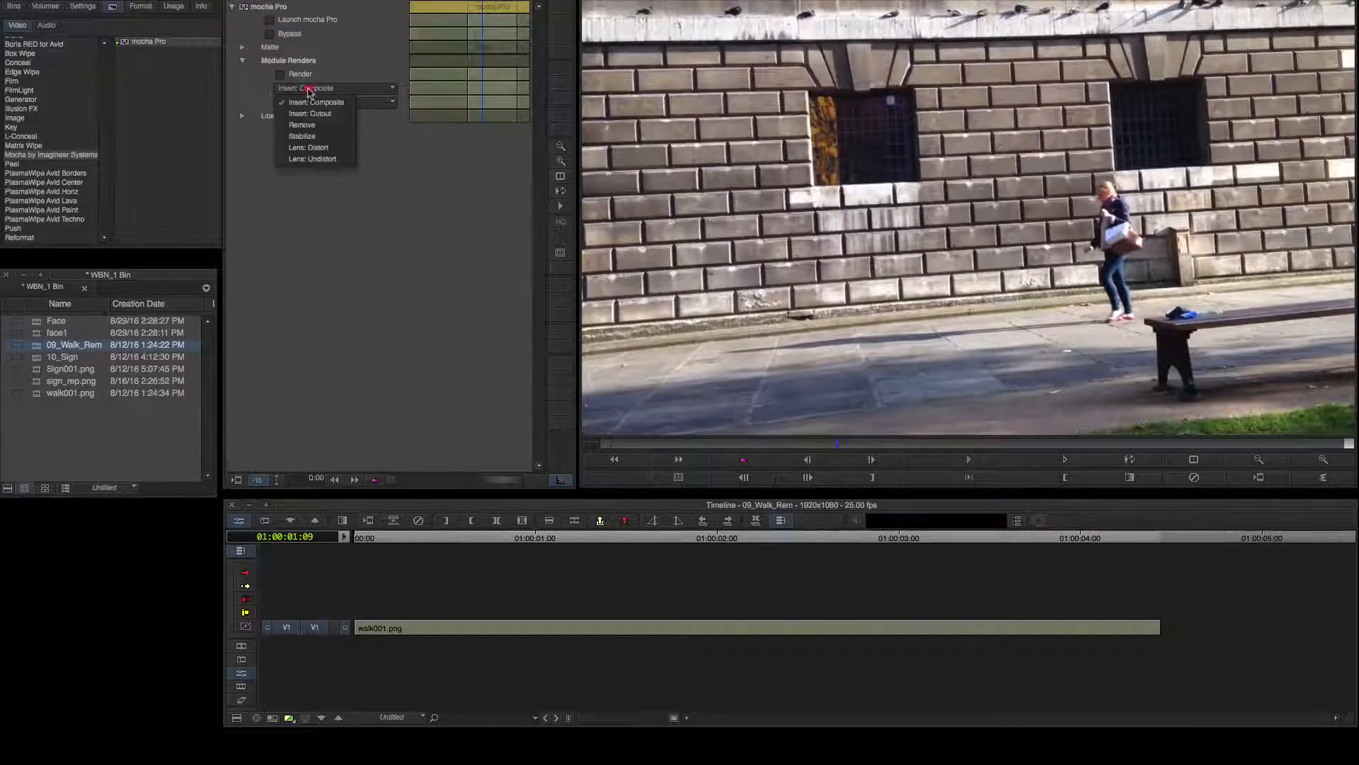
click(309, 126)
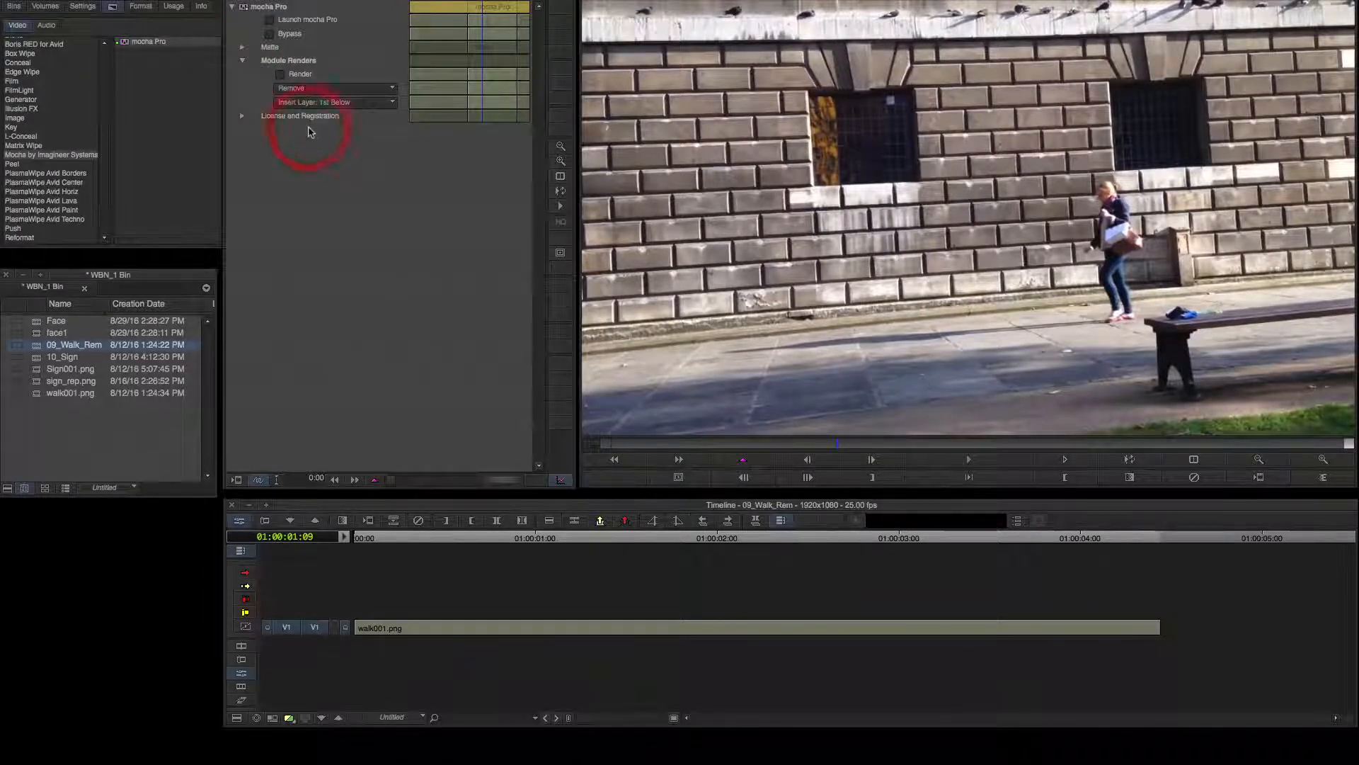
click(281, 74)
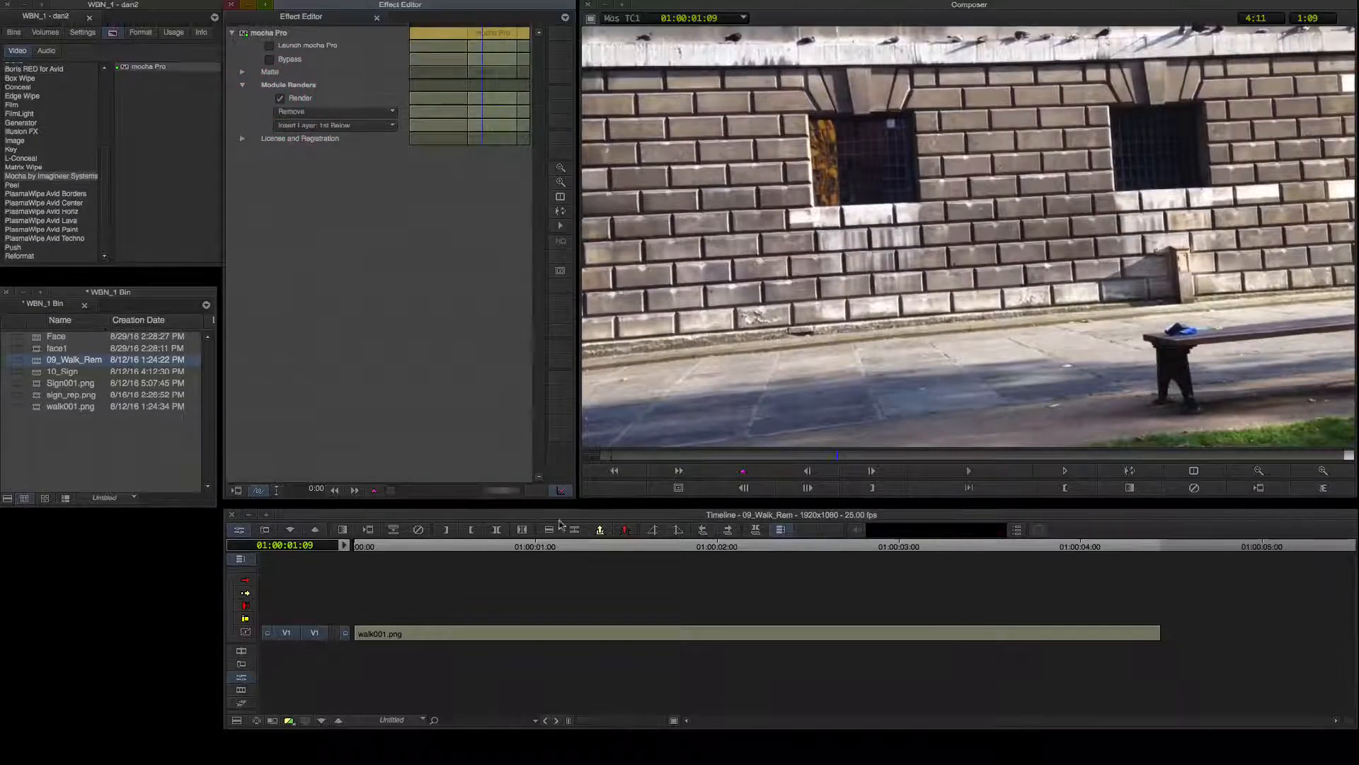
Check the shot with the mocha render on and off at 01:00:04:10 and again at 01:00:02:01.
click(827, 458)
drag(827, 462, 1165, 459)
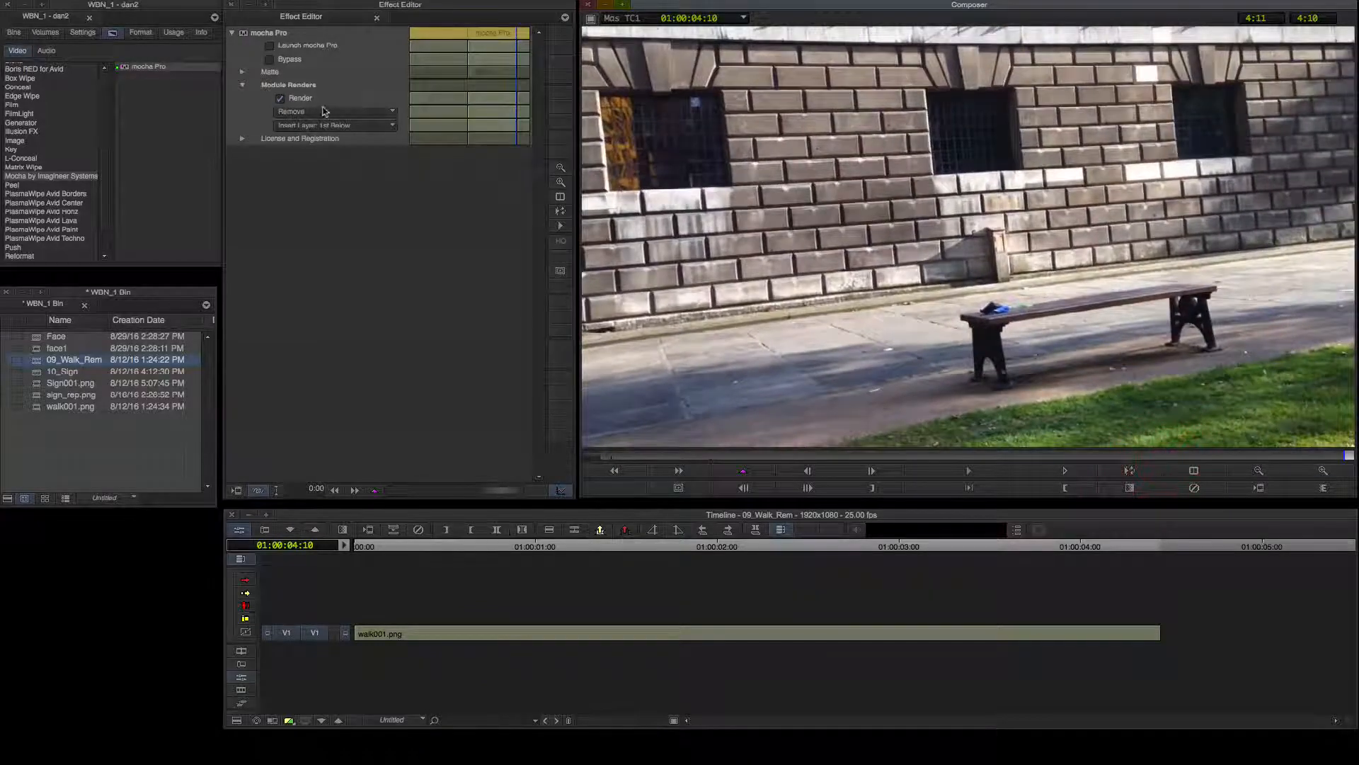
click(281, 98)
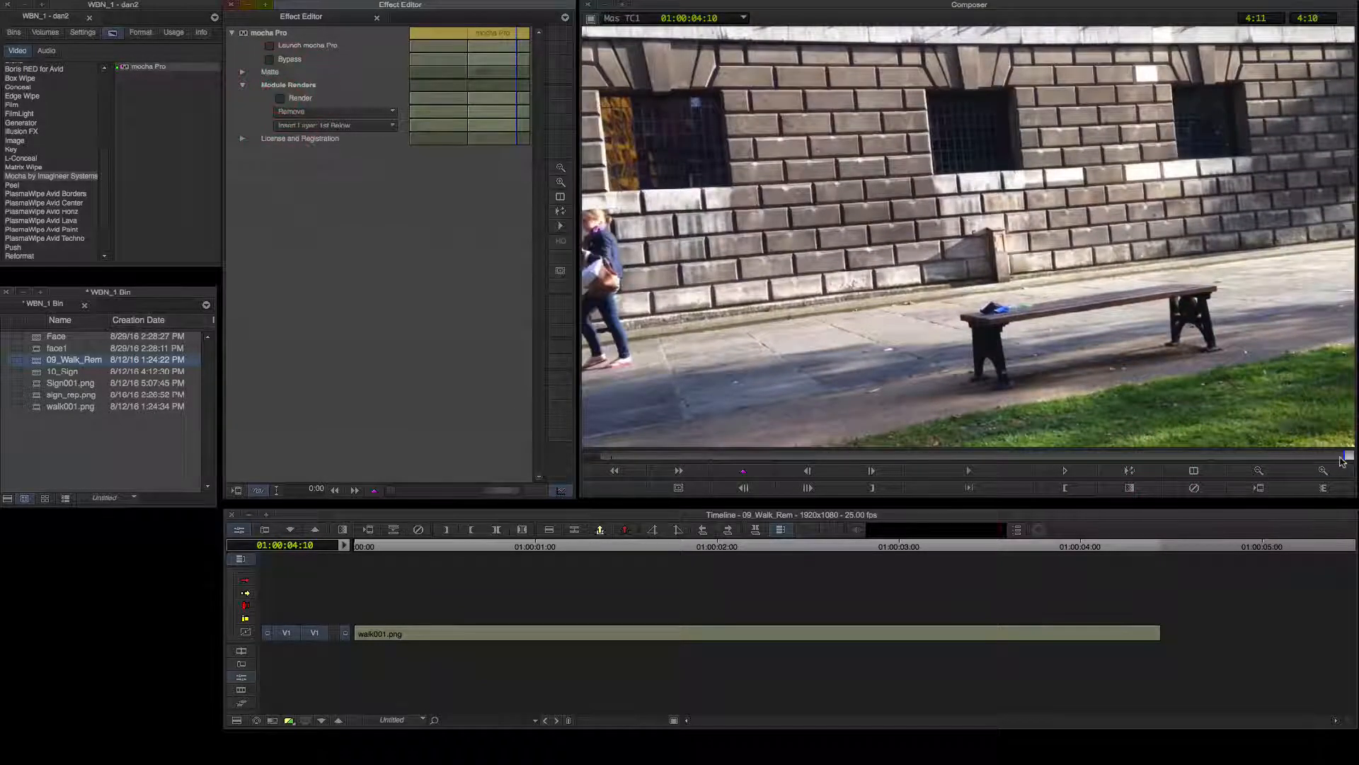
drag(1343, 461, 949, 446)
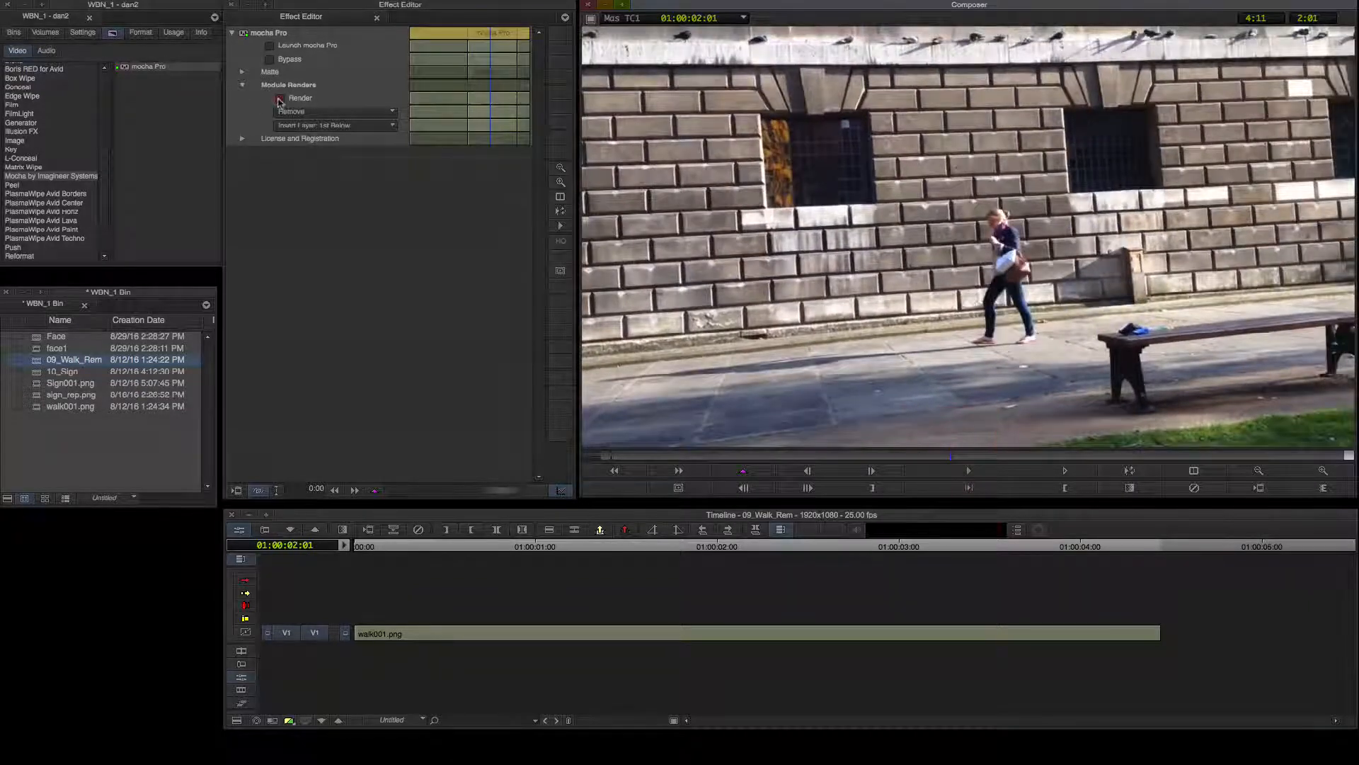
click(280, 98)
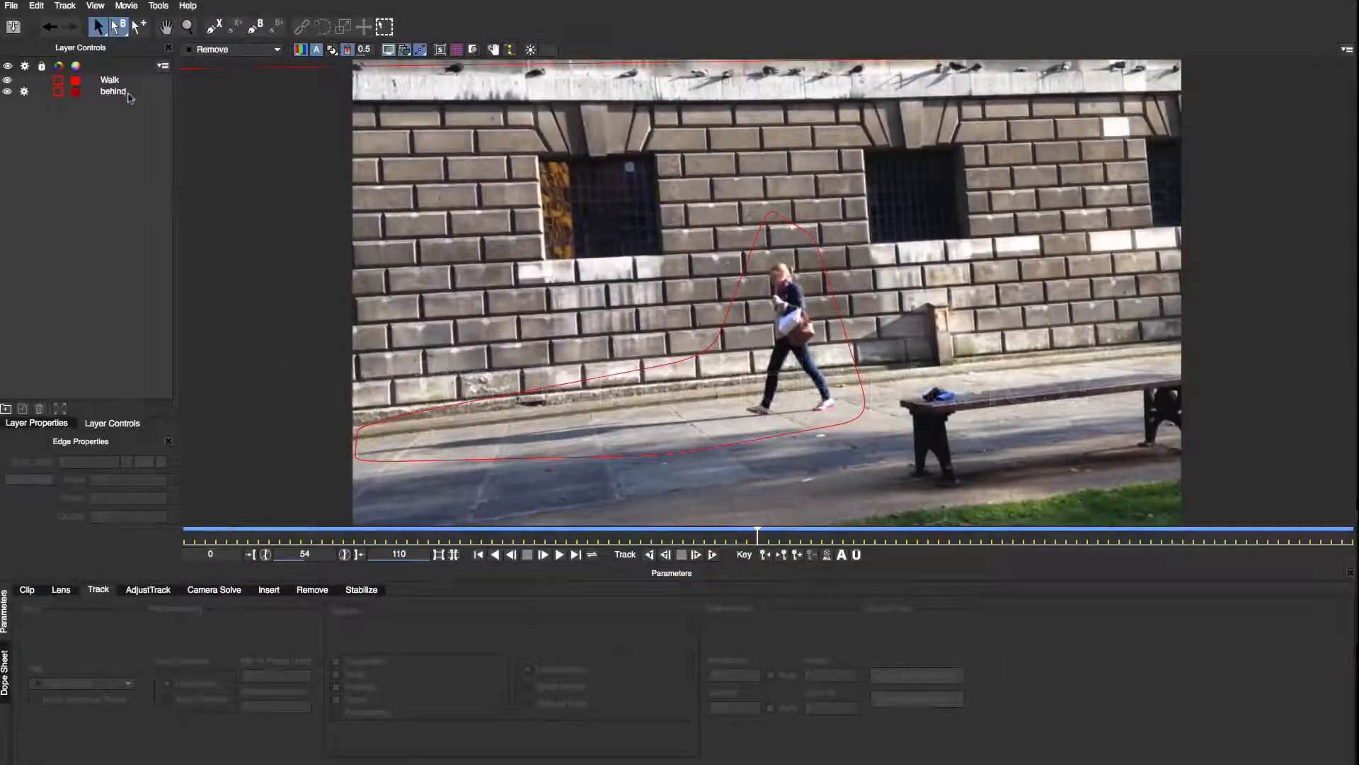
In the mocha project with one background layer, examine the Walk shape and the full extent of behind at frame 31.
click(119, 80)
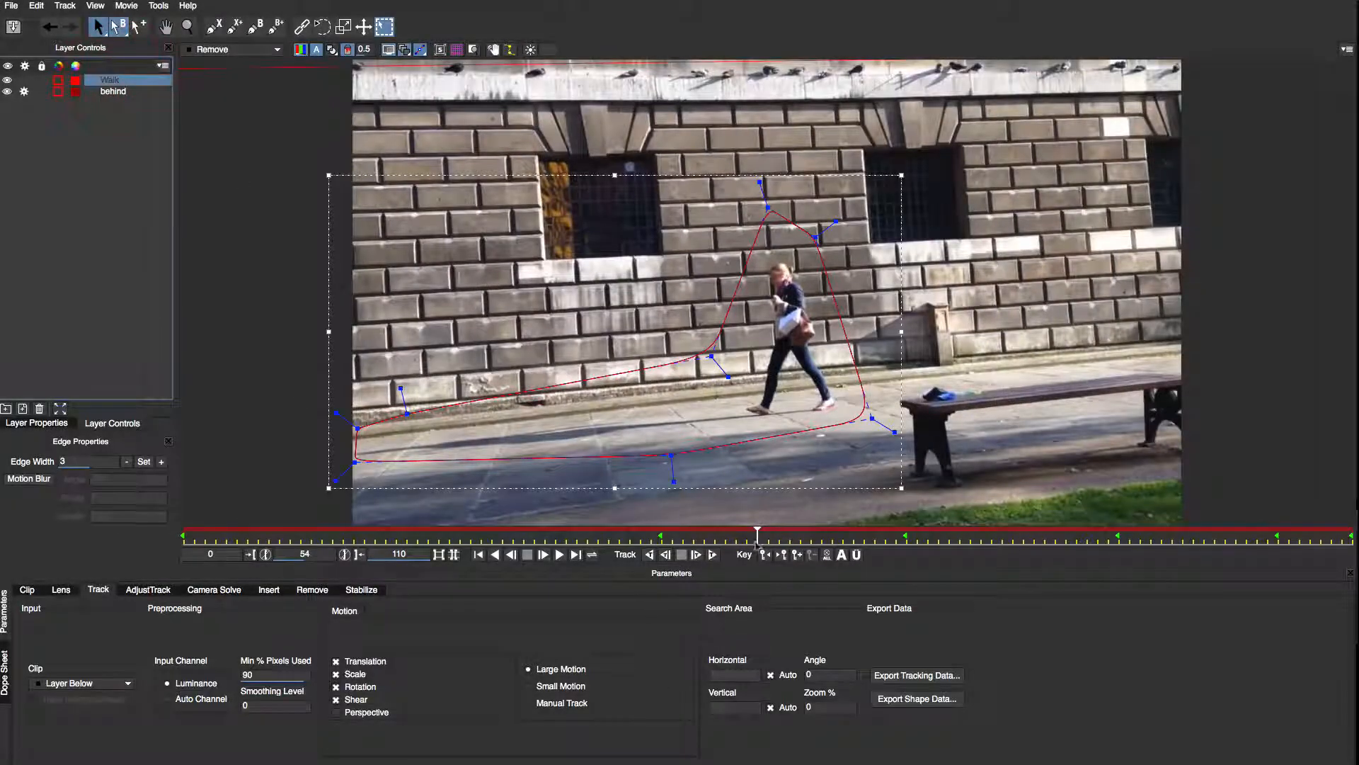
drag(758, 536, 500, 580)
click(113, 90)
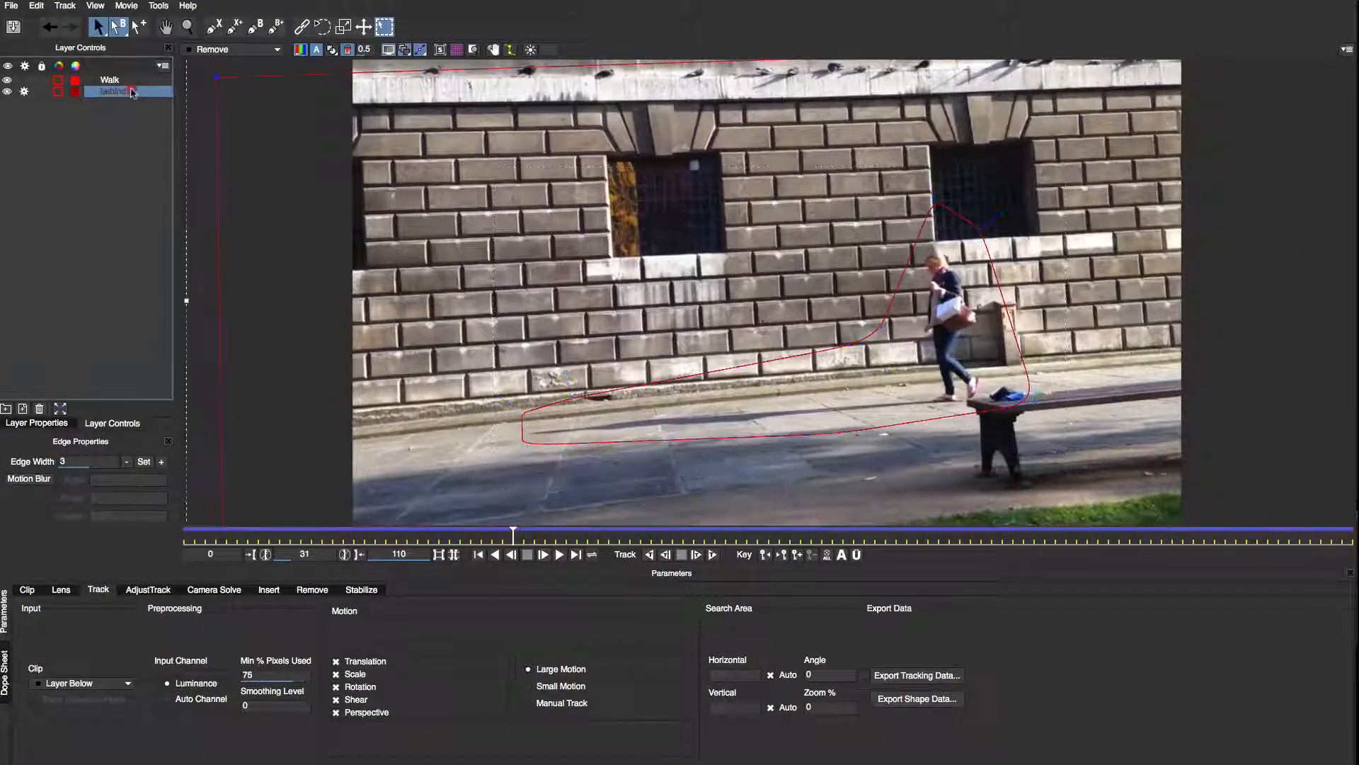
key(z)
drag(716, 261, 744, 382)
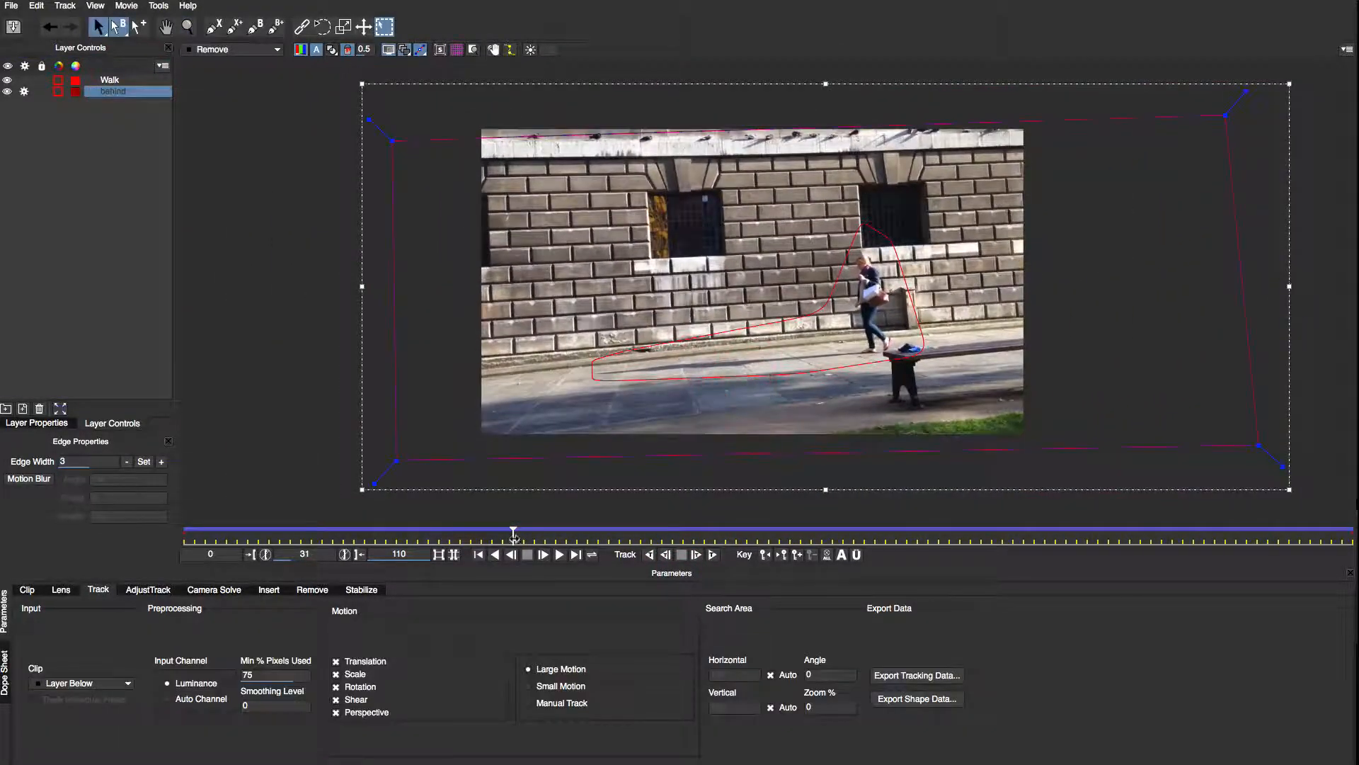
Show the planar surface and grid of the behind layer and examine its alignment at frames 110 and 54.
drag(513, 535, 1353, 555)
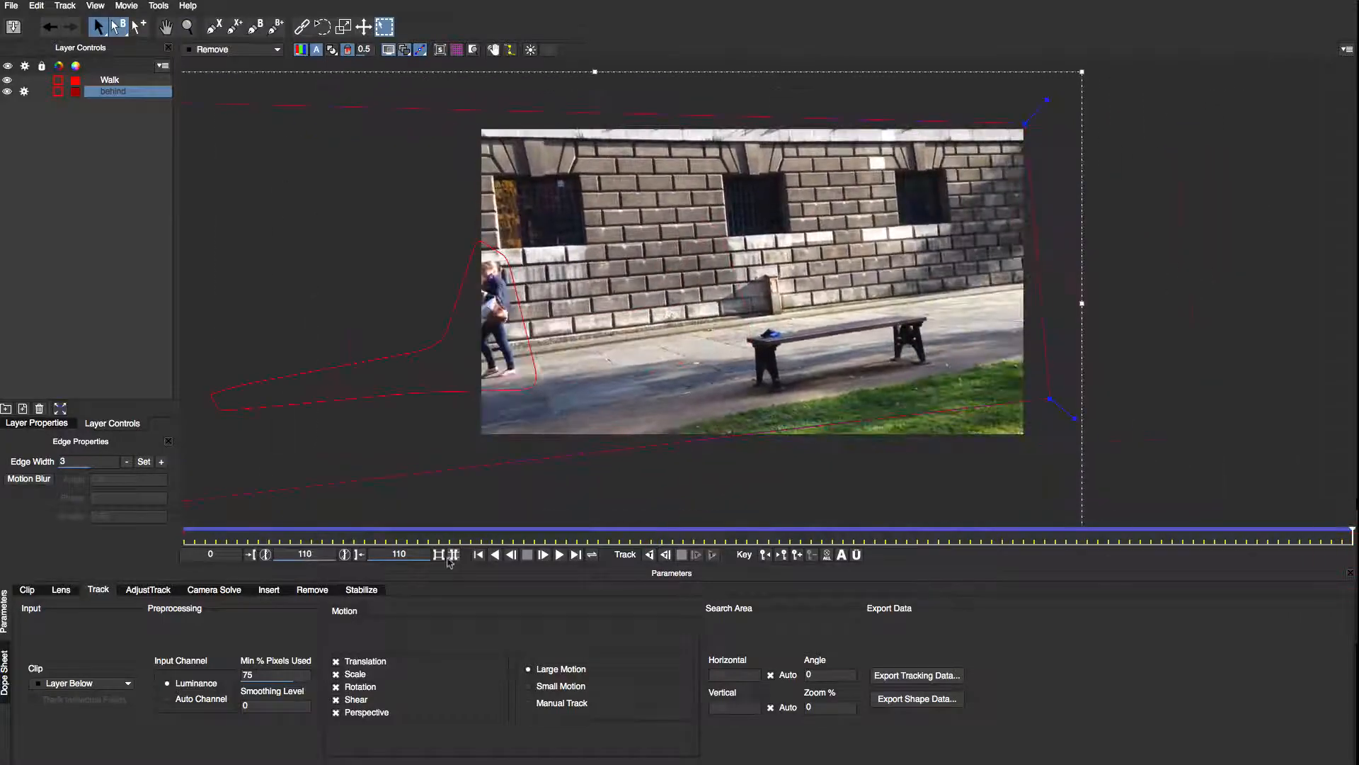
click(439, 52)
click(456, 50)
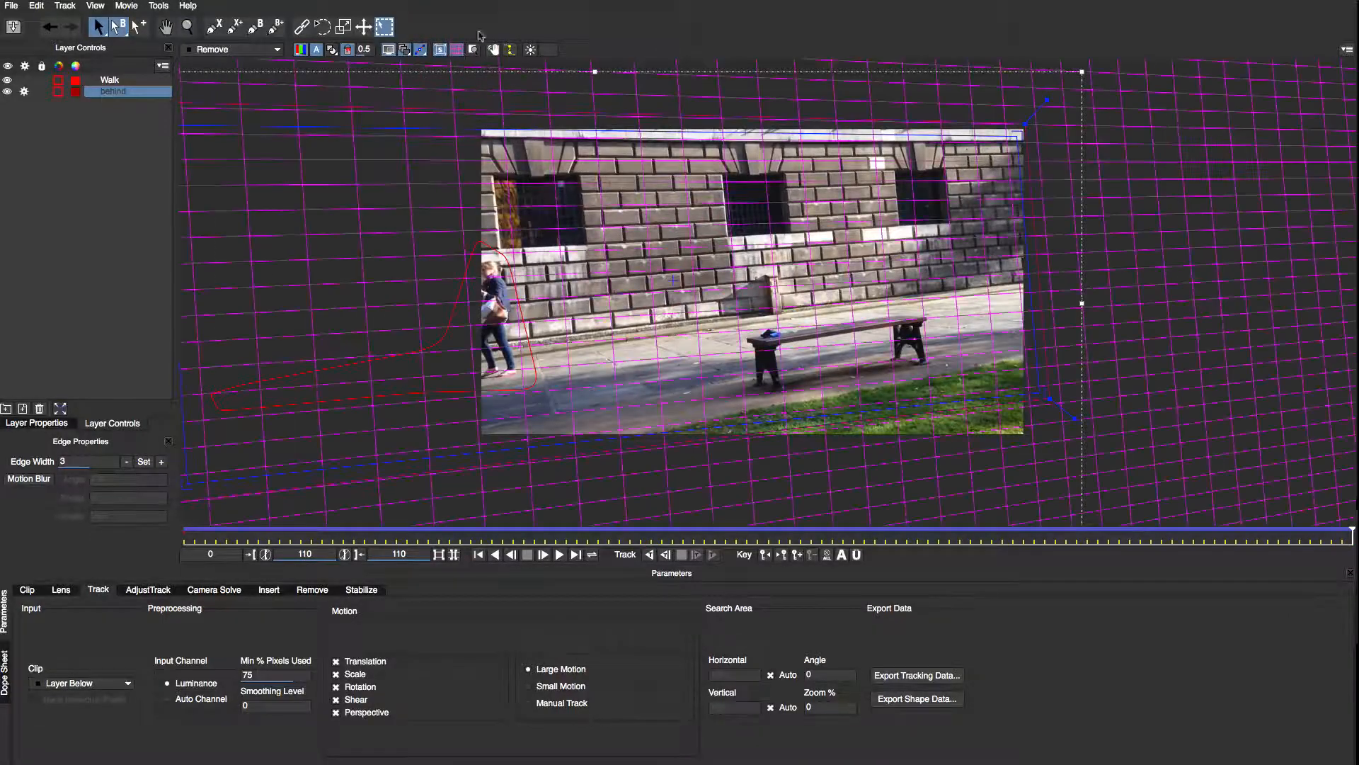
drag(1351, 538, 753, 568)
key(z)
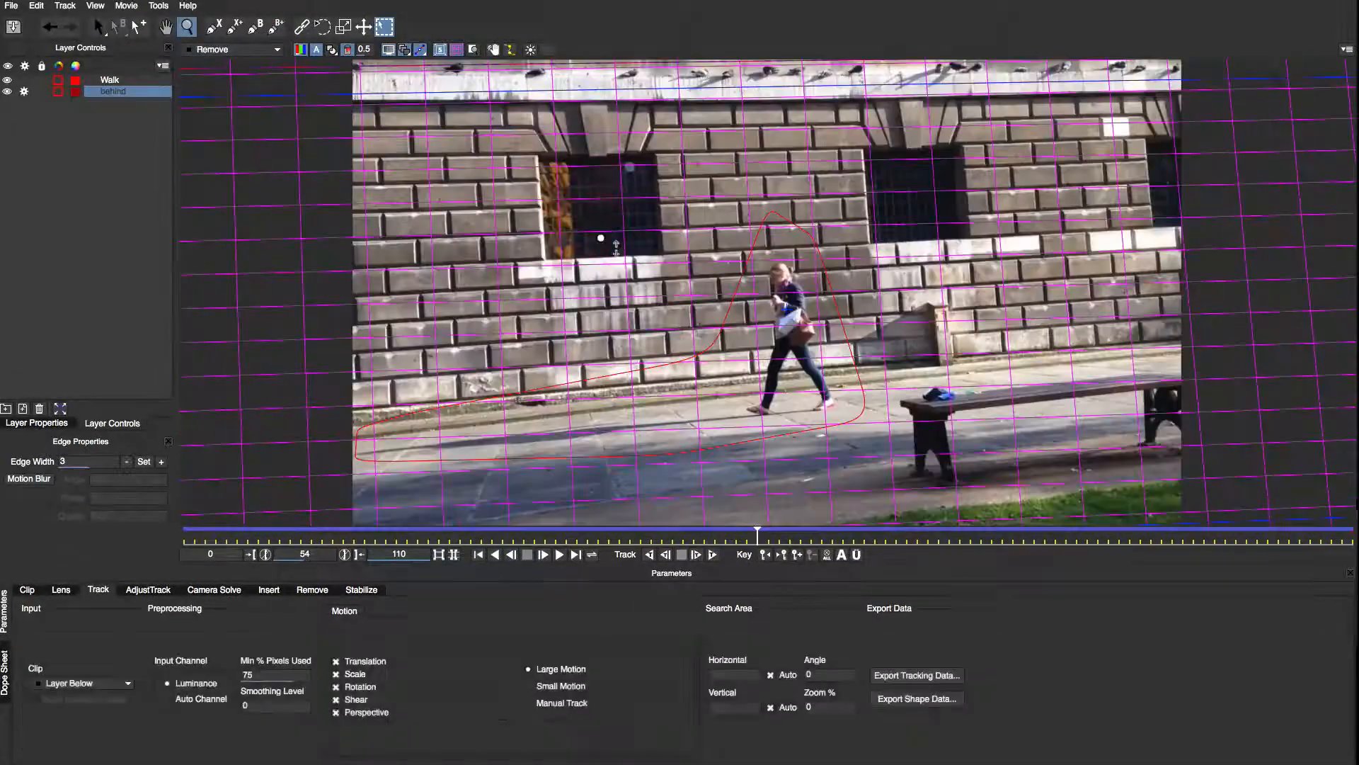
Switch to the Remove module and, with only the Walk layer processed, render its removal on frame 54.
click(312, 589)
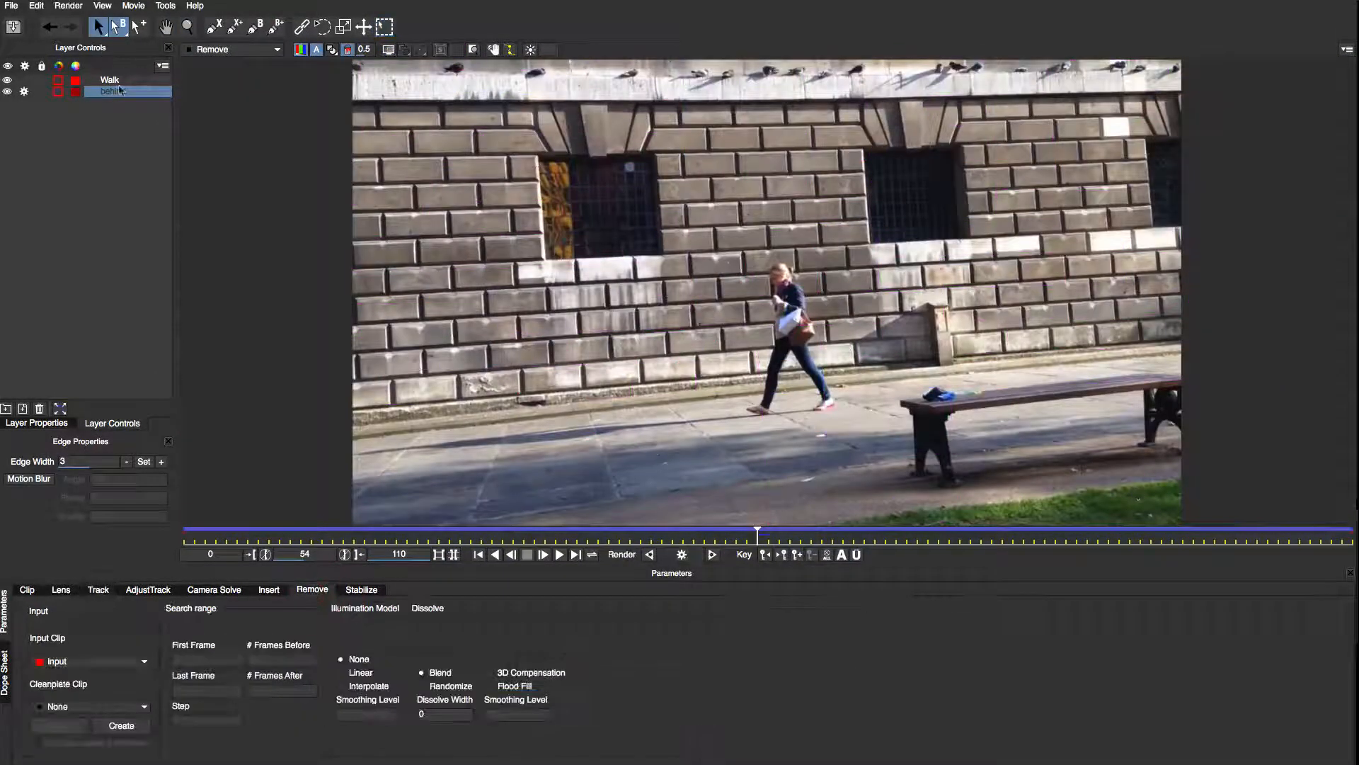
click(109, 79)
click(682, 554)
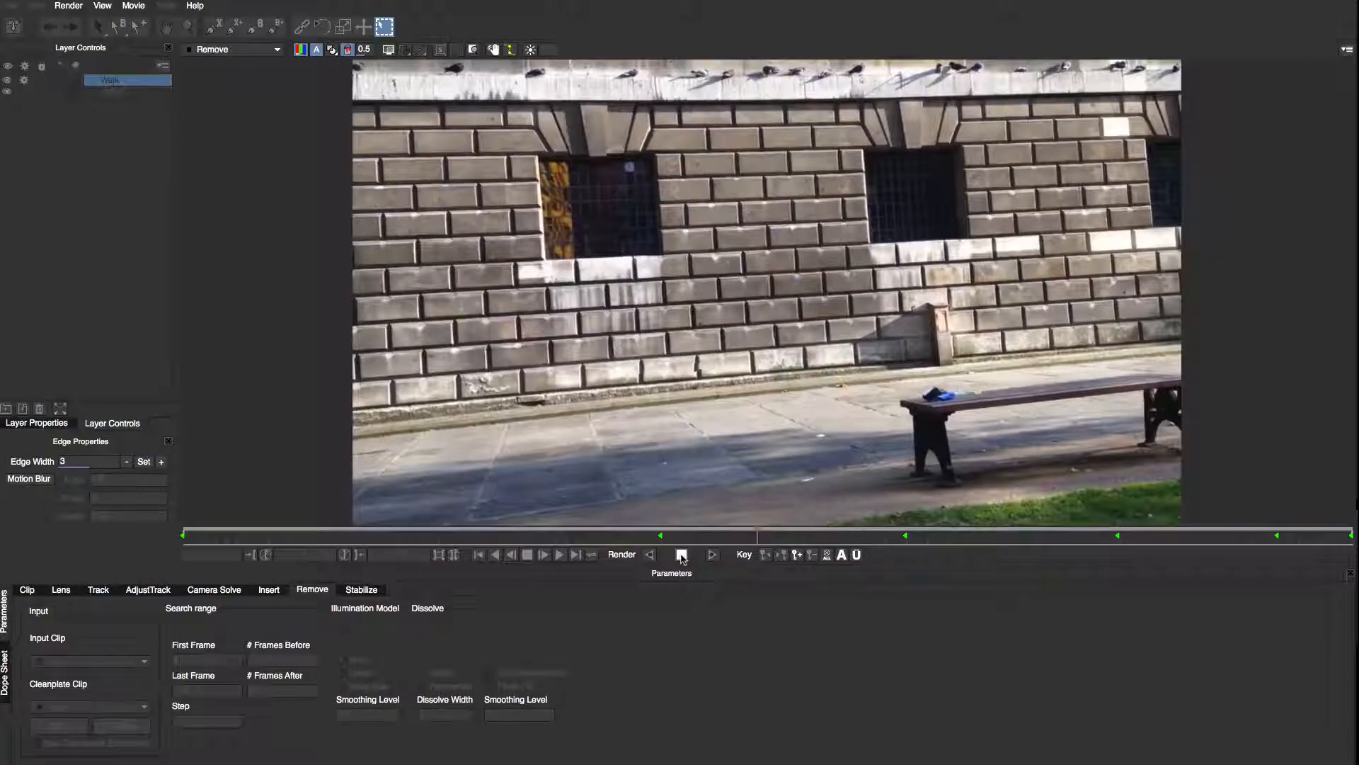
Inspect the base of the wall closely in the frame 54 removal and compare it with the original footage.
key(z)
drag(716, 375, 807, 194)
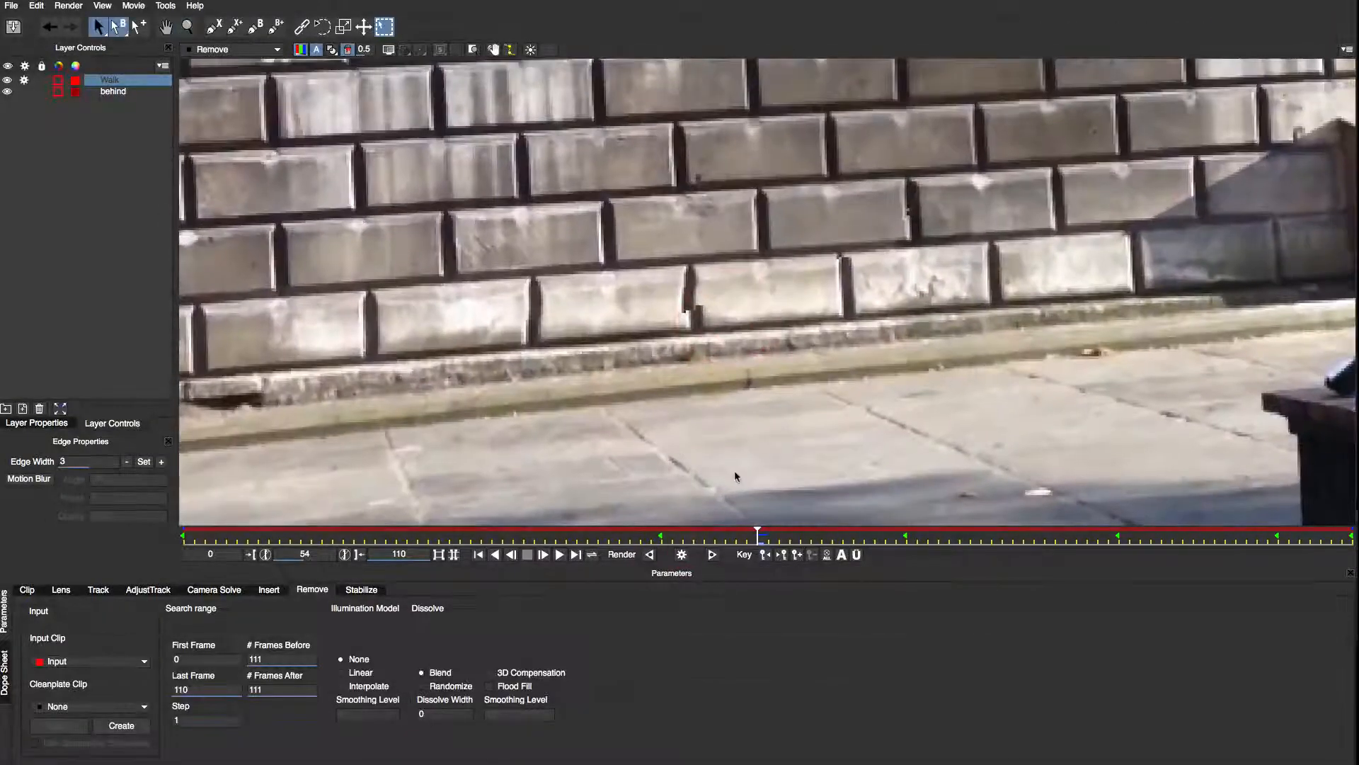
key(alt+super)
click(681, 555)
key(z)
drag(669, 249, 678, 481)
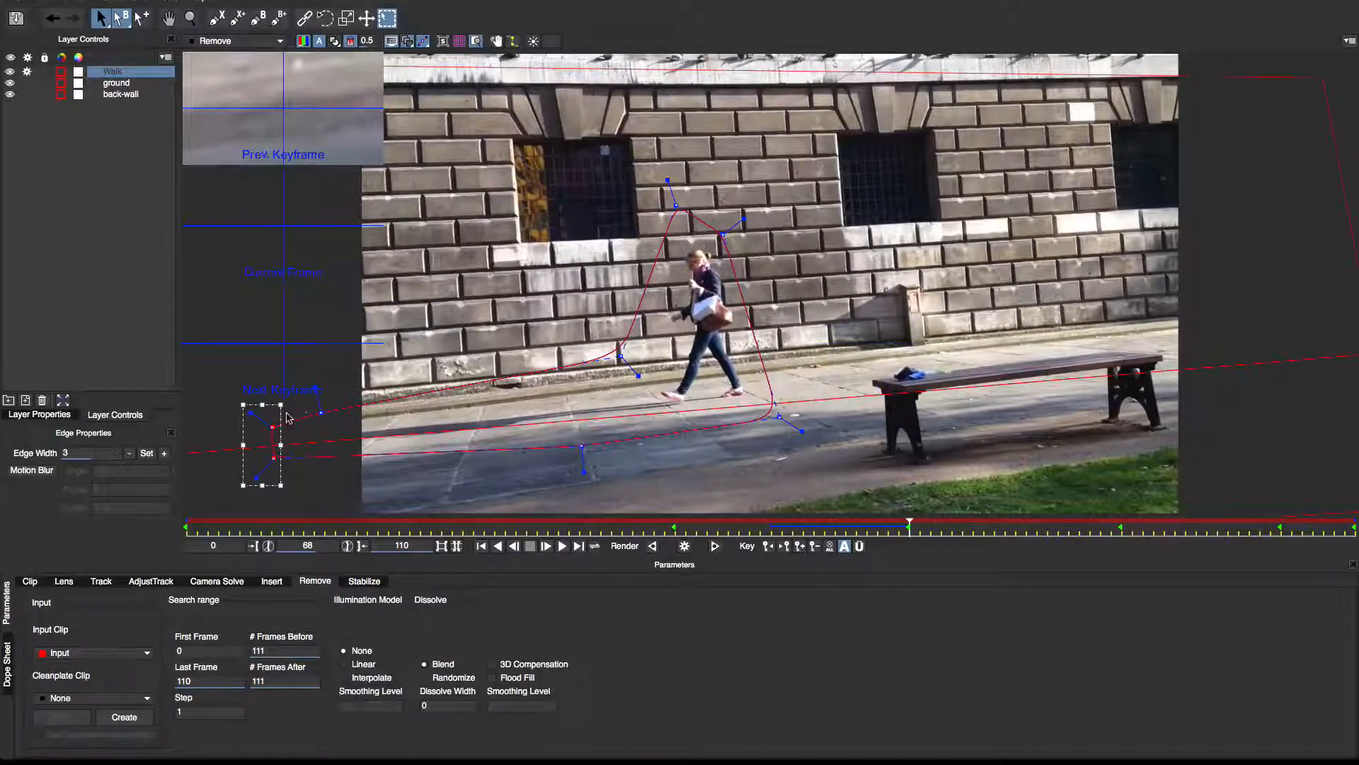
In the ground and back-wall project, render the removal on frame 68 and move the Walk shape's left-end points further left at frame 46.
click(685, 545)
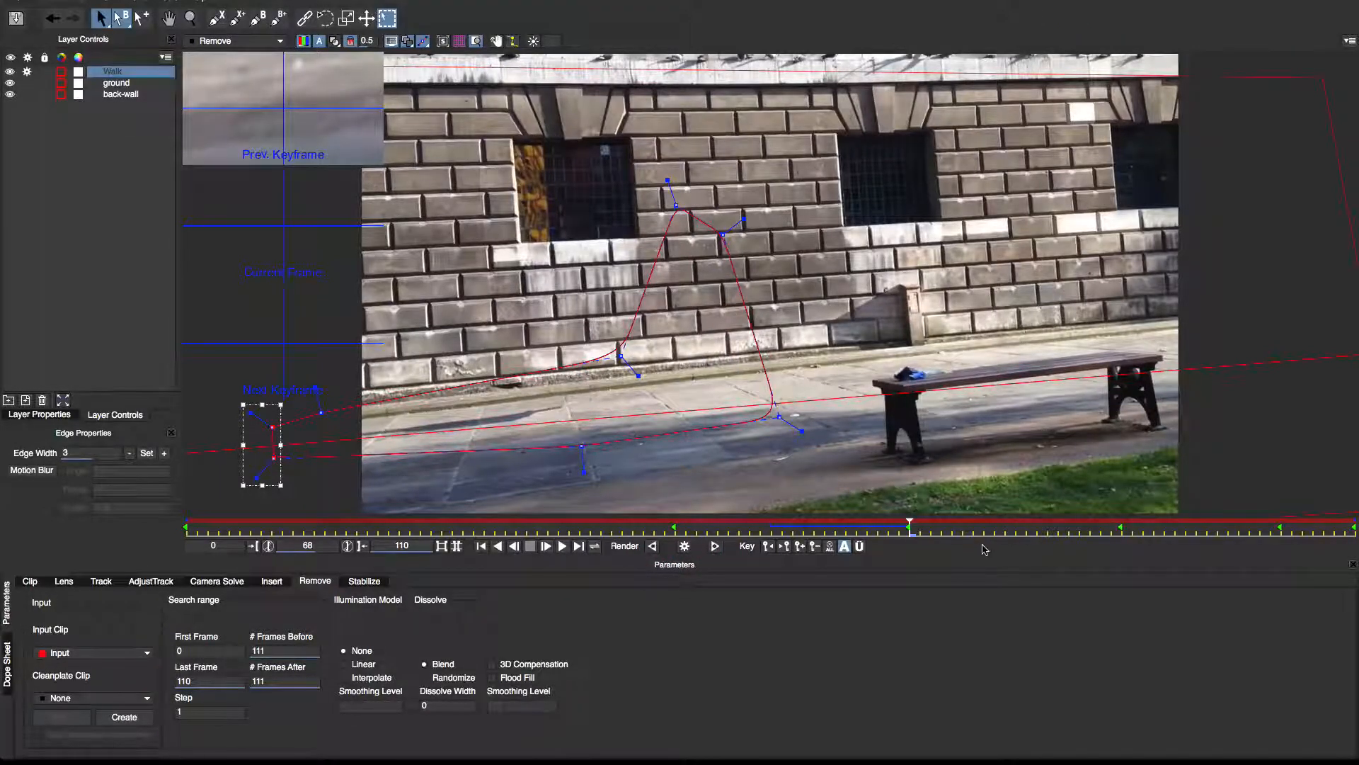
drag(909, 528, 677, 538)
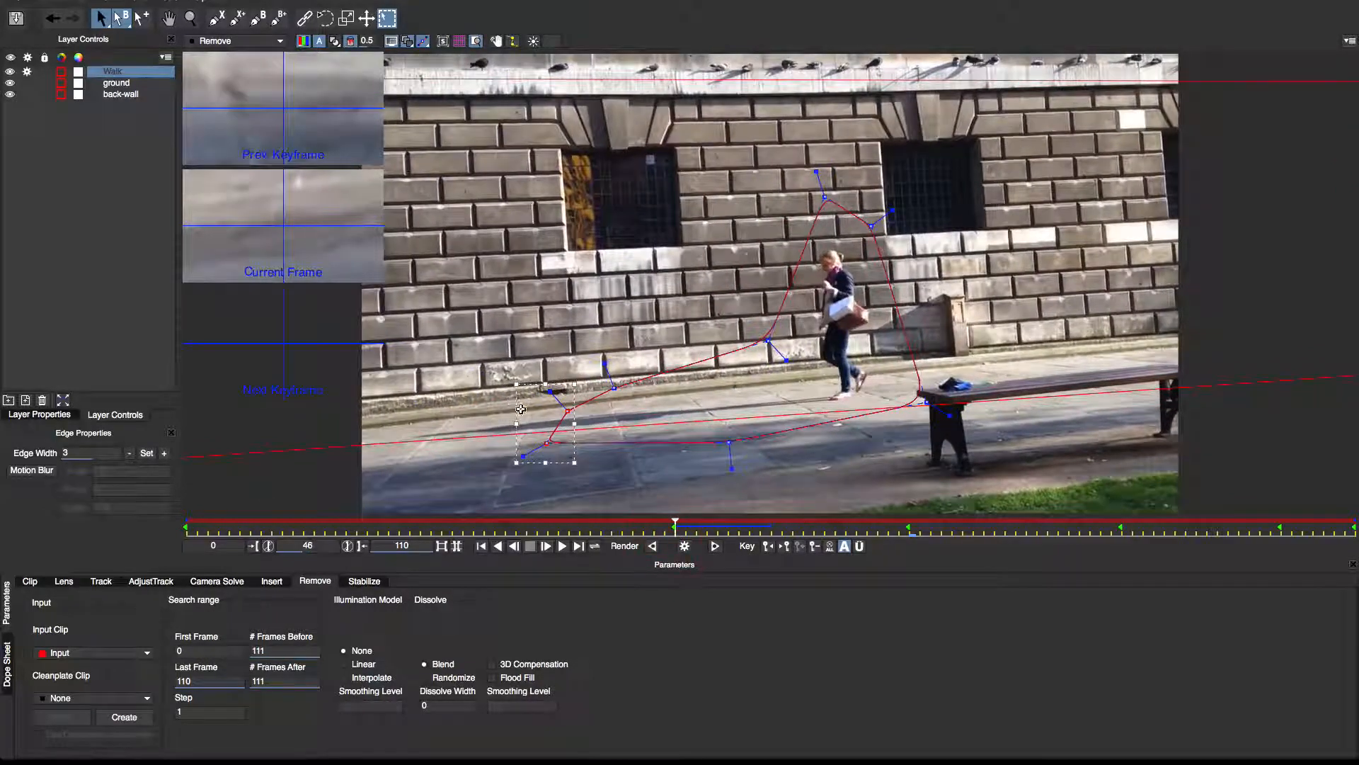
drag(520, 409, 364, 414)
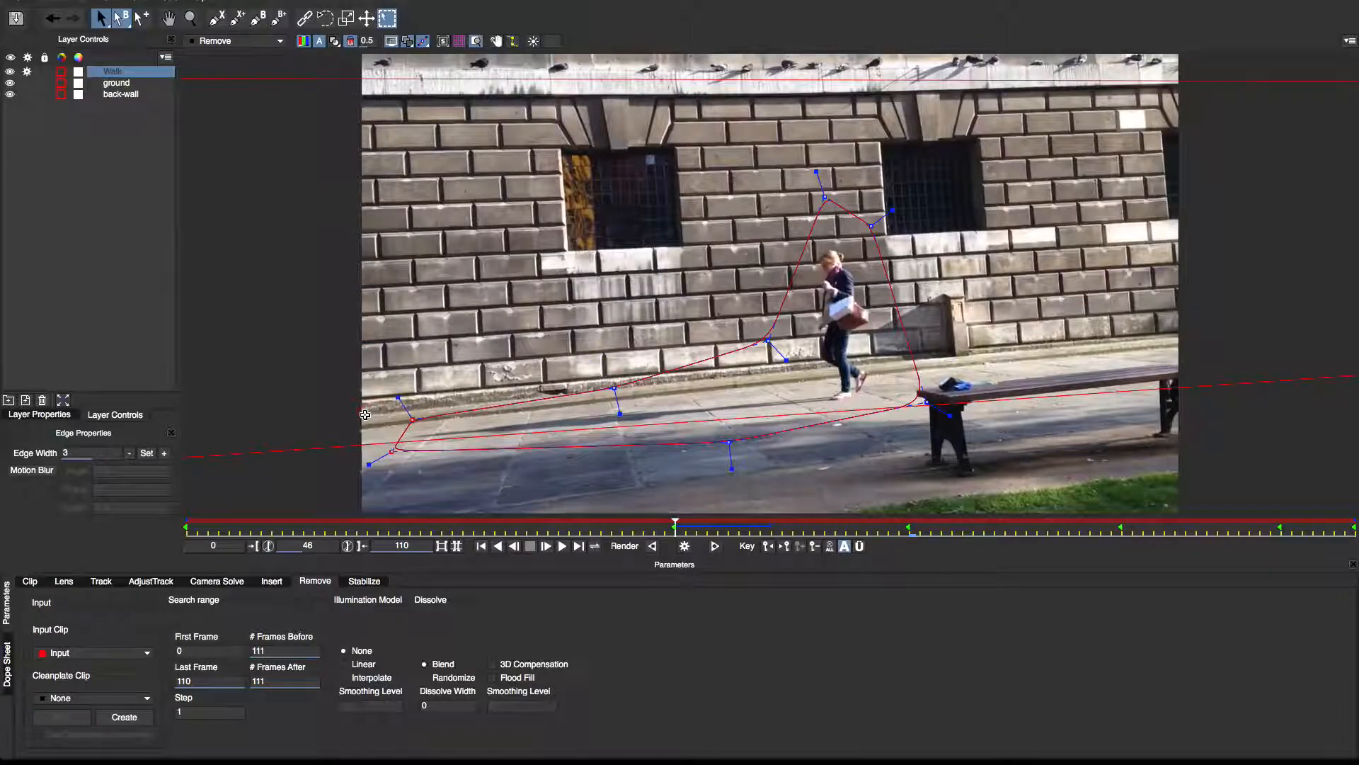
drag(676, 532, 909, 543)
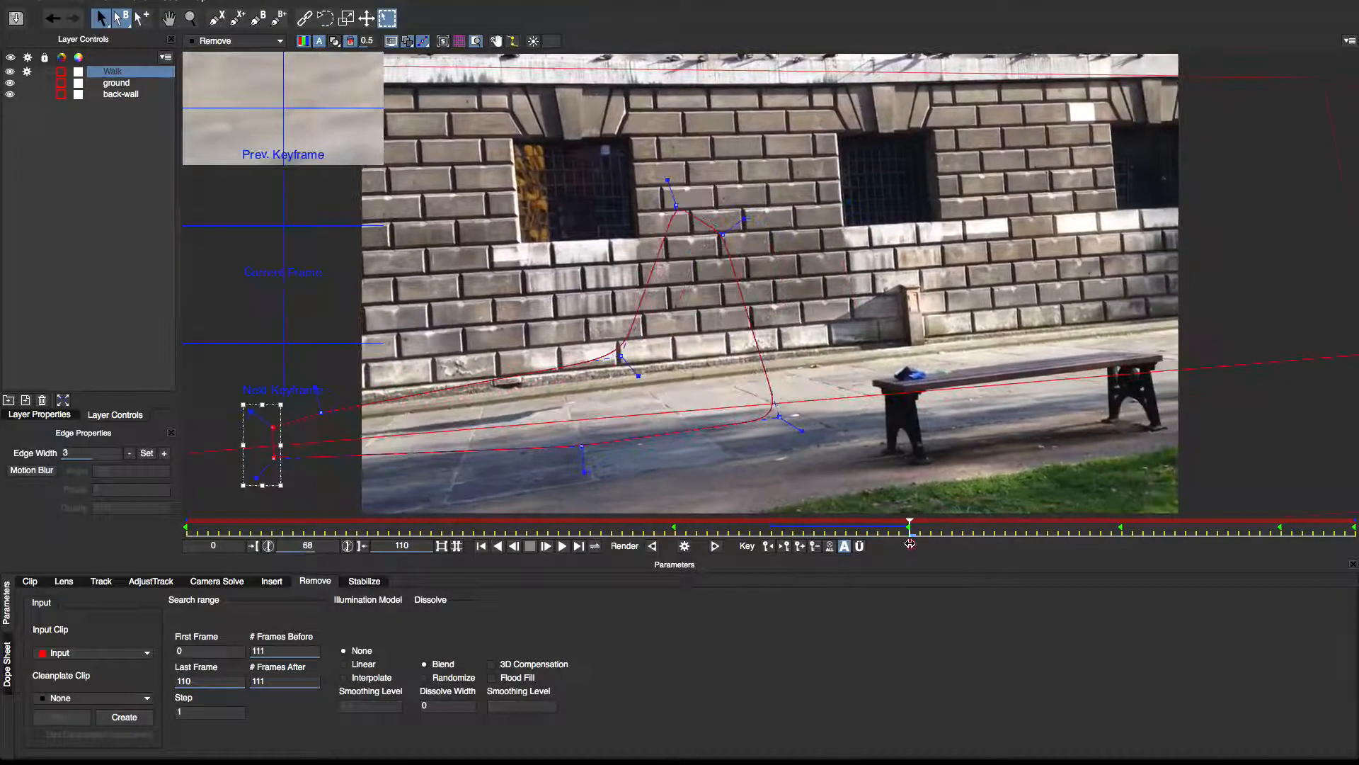
click(695, 546)
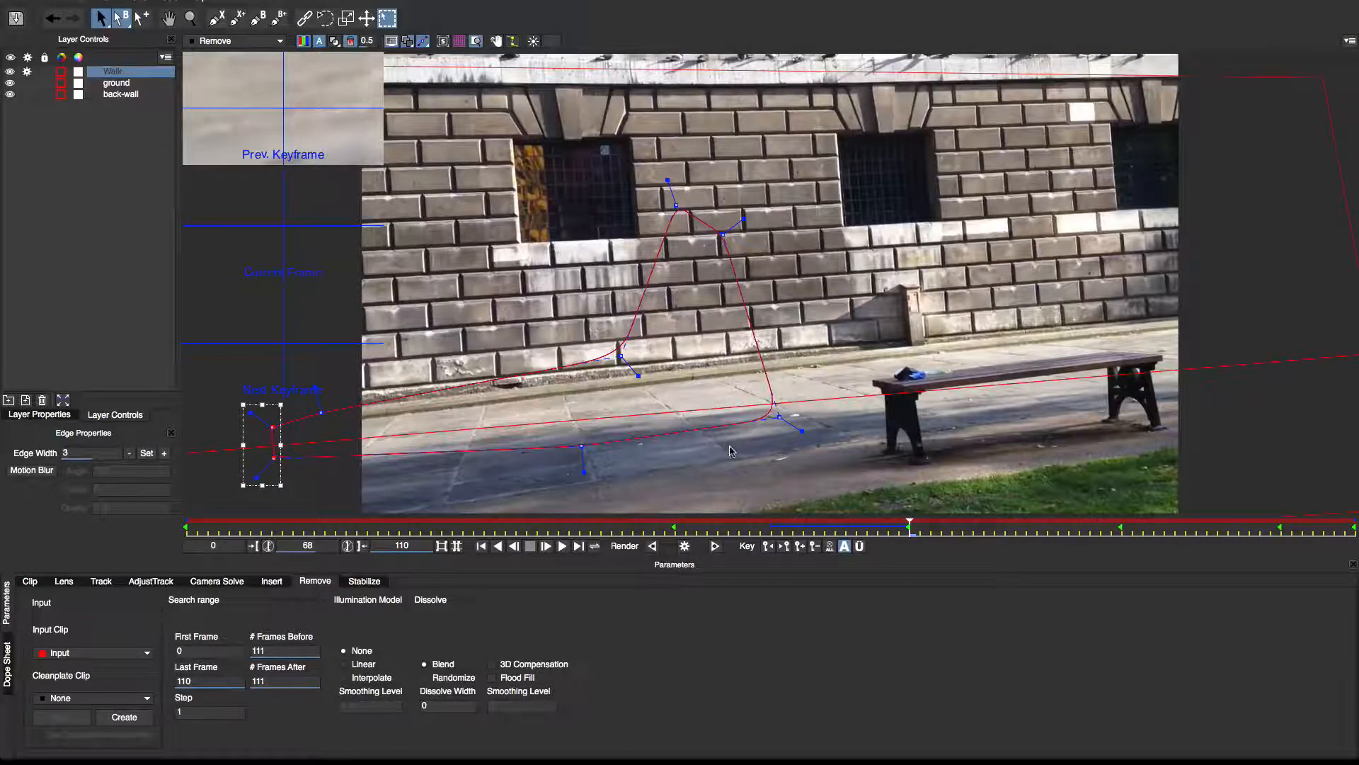
Inspect the lower wall and curb in the frame 68 removal and compare them with the original footage.
key(z)
drag(683, 399, 777, 195)
drag(714, 289, 752, 207)
drag(676, 319, 694, 276)
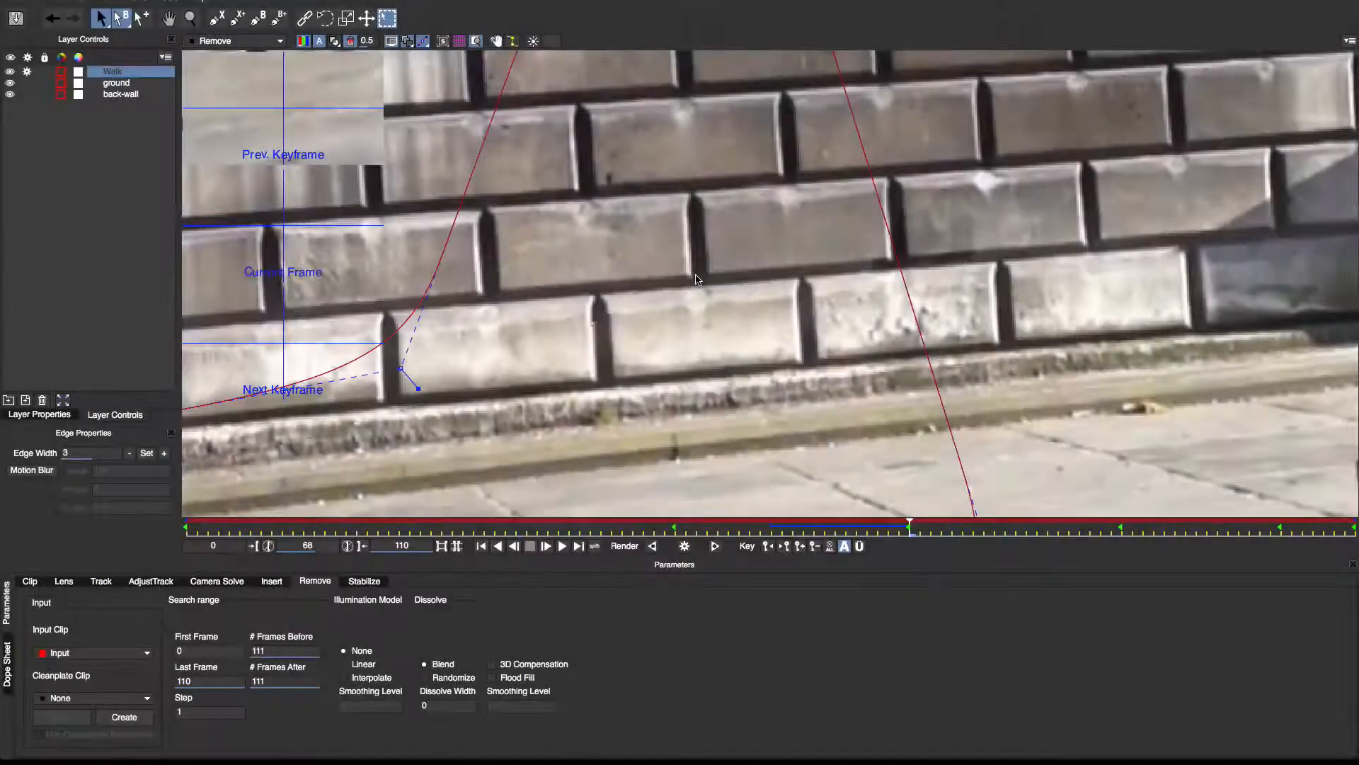
key(alt+super+z)
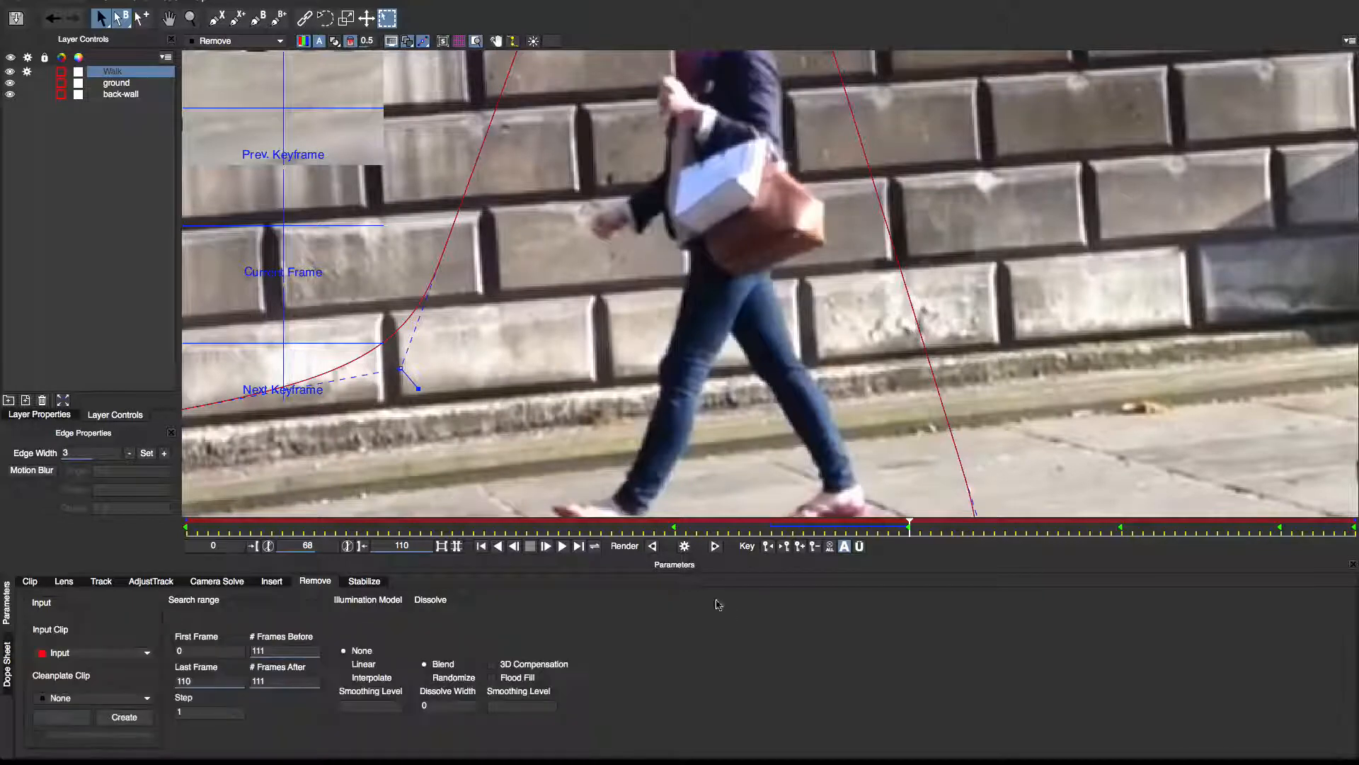
Enable 3D Compensation for the Remove module and render the Walk layer's removal on frame 68 again.
click(684, 545)
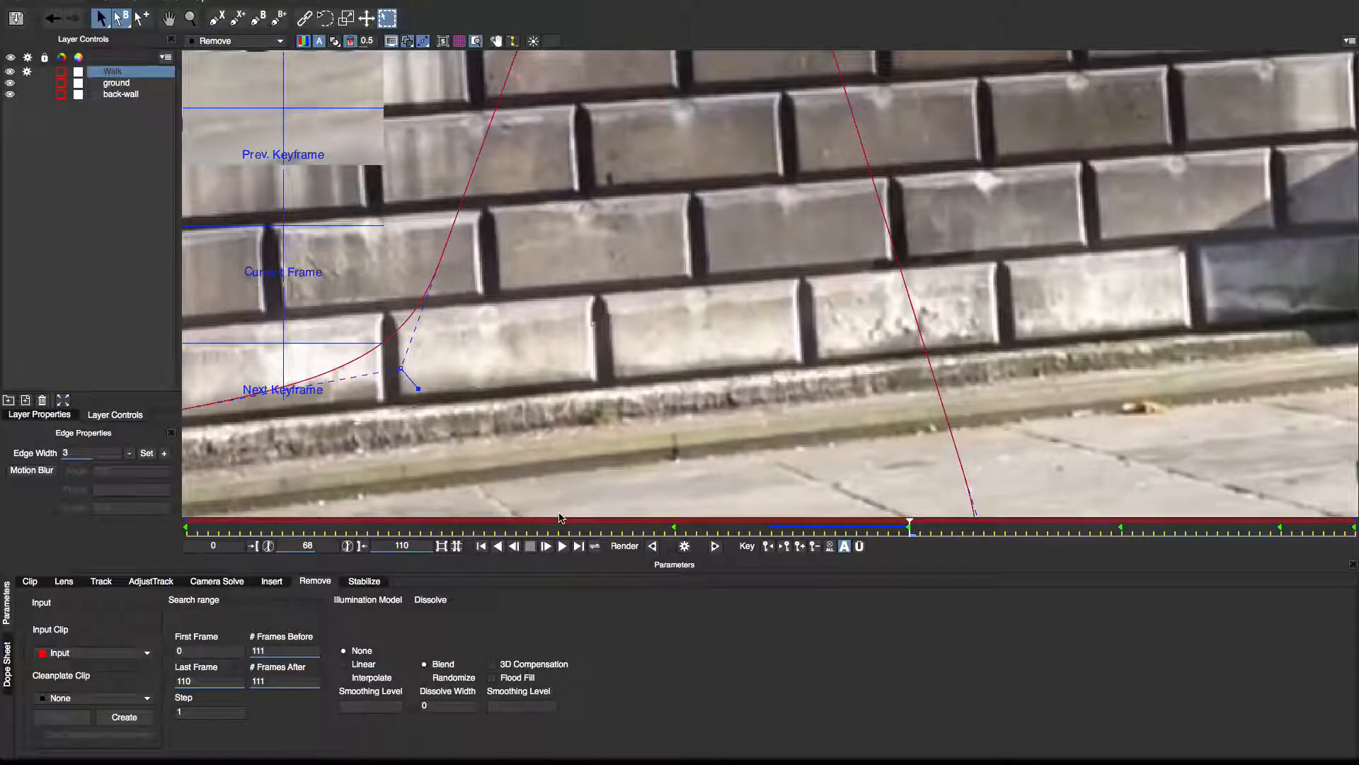
click(492, 664)
click(684, 545)
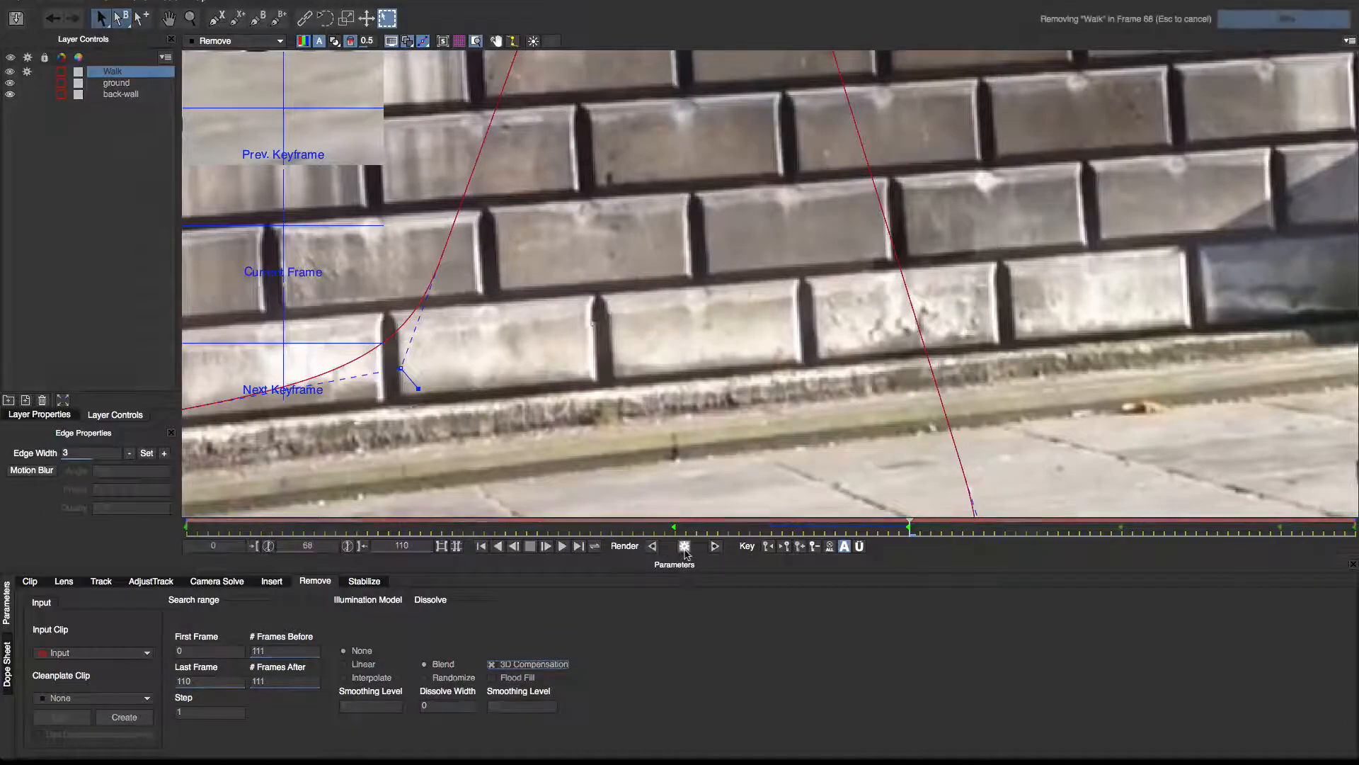